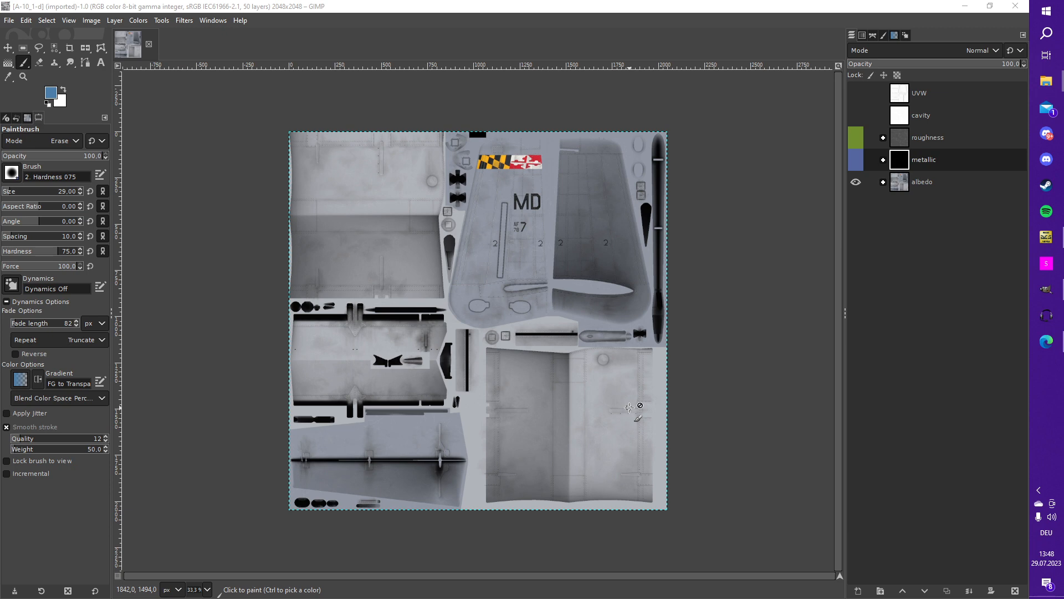
Step: Switch to ModelViewer2.0 and examine the A-10 model's metallic channel and its shaded fuselage markings up close
left_click(1046, 237)
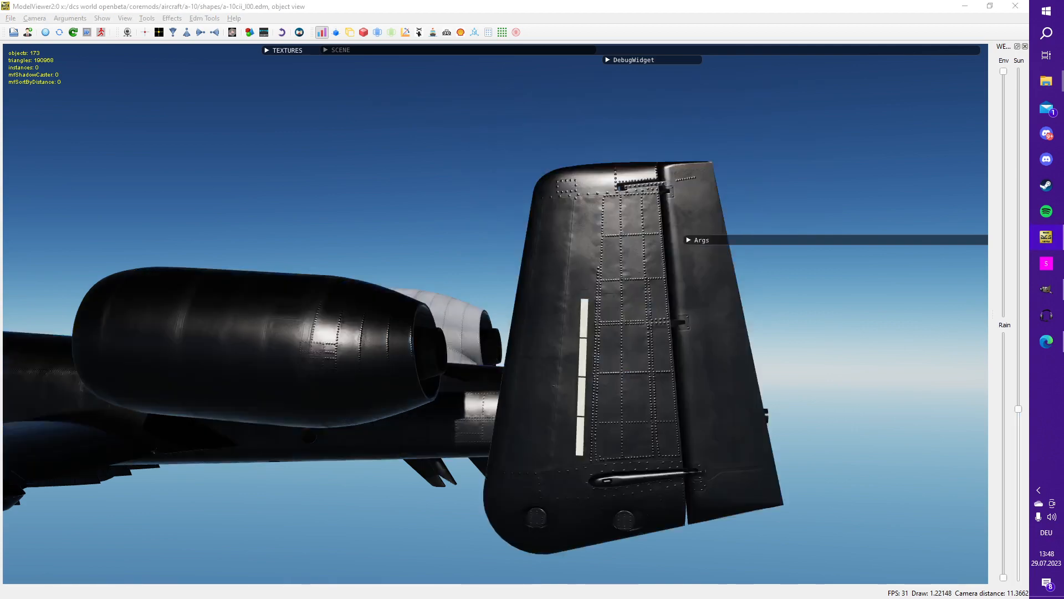
left_click_drag(551, 430, 369, 408)
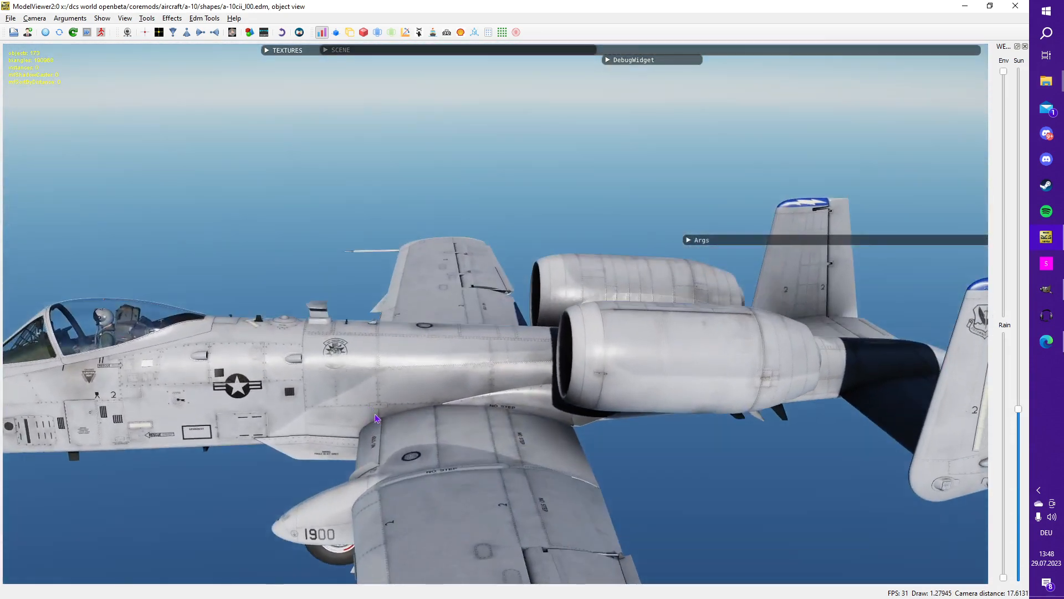
left_click_drag(414, 475, 571, 459)
key("m")
key("m")
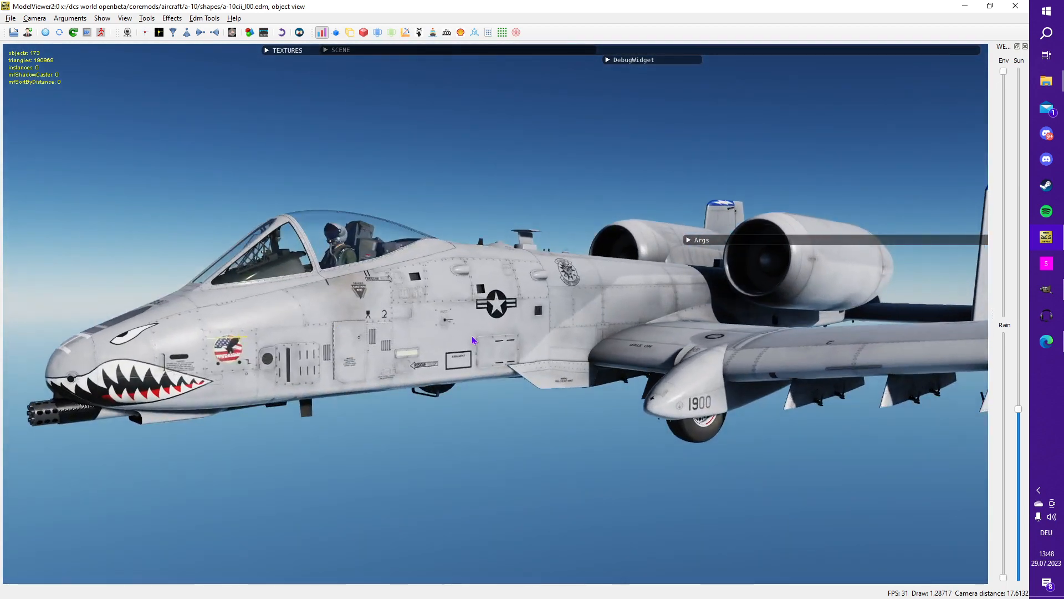
scroll(369, 330, "up", 10)
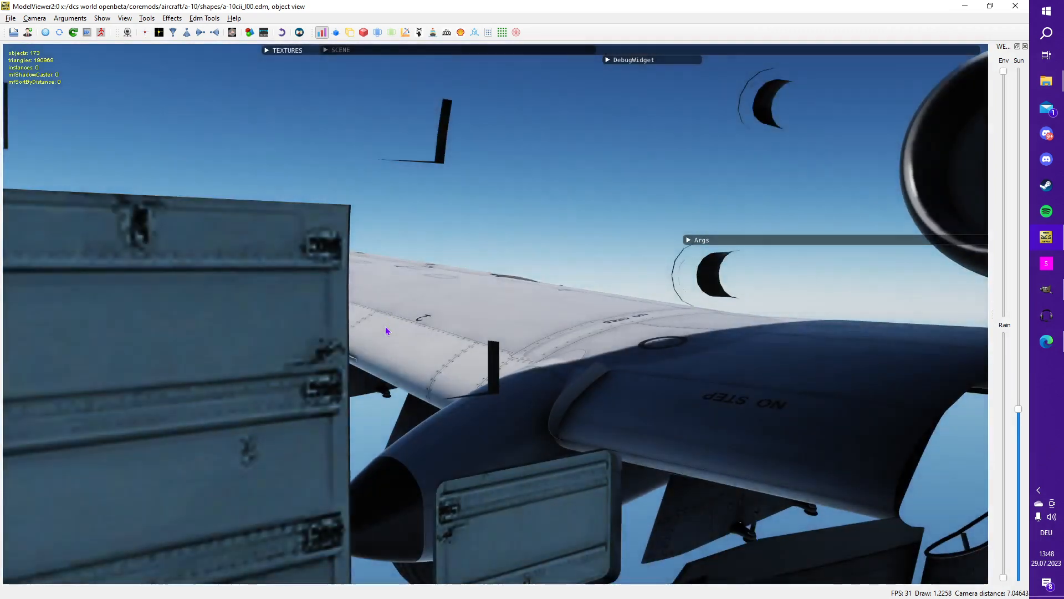
scroll(387, 331, "down", 2)
scroll(455, 342, "down", 1)
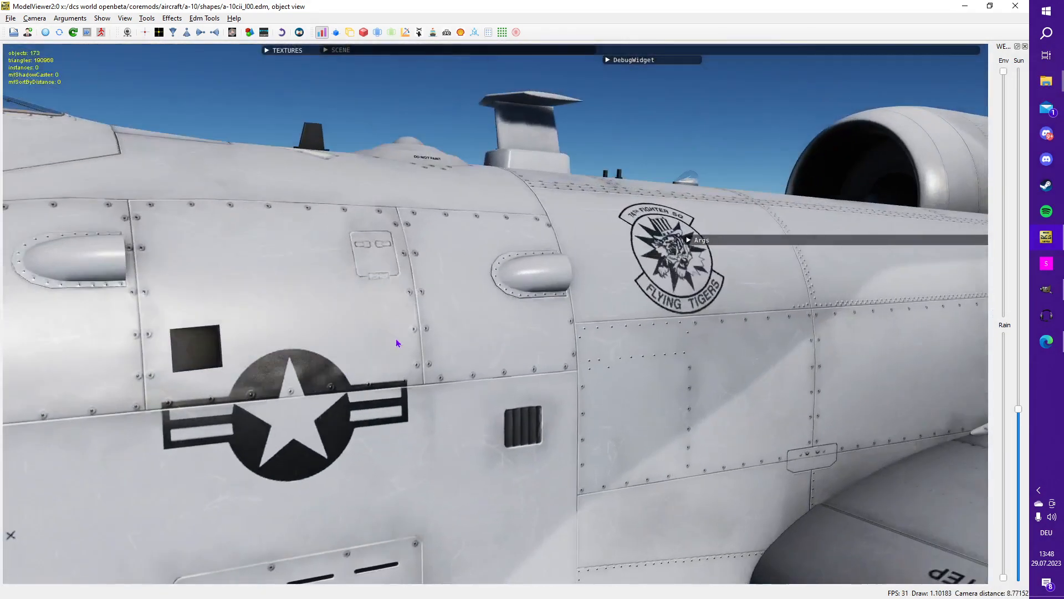
scroll(397, 343, "down", 1)
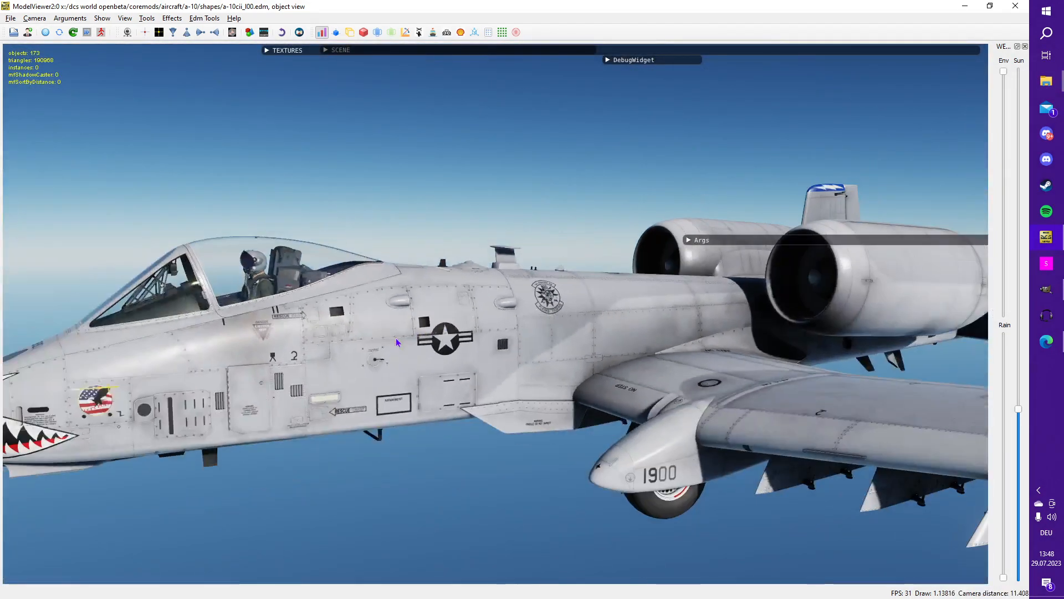
Step: Examine the A-10's roughness channel and ambient occlusion channel from several sides, and return to the shaded view
key("r")
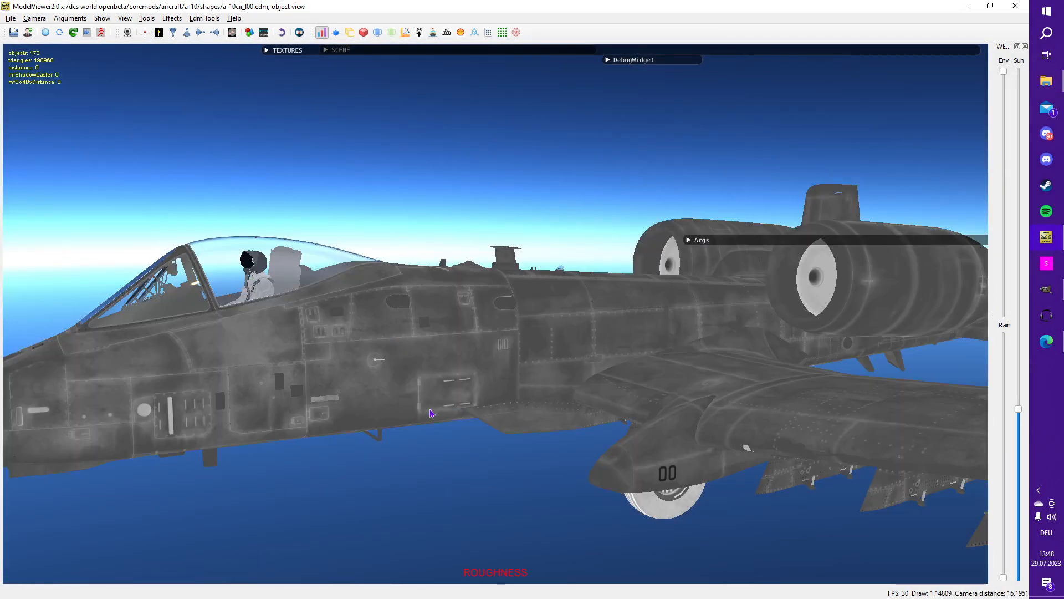
left_click_drag(431, 414, 590, 453)
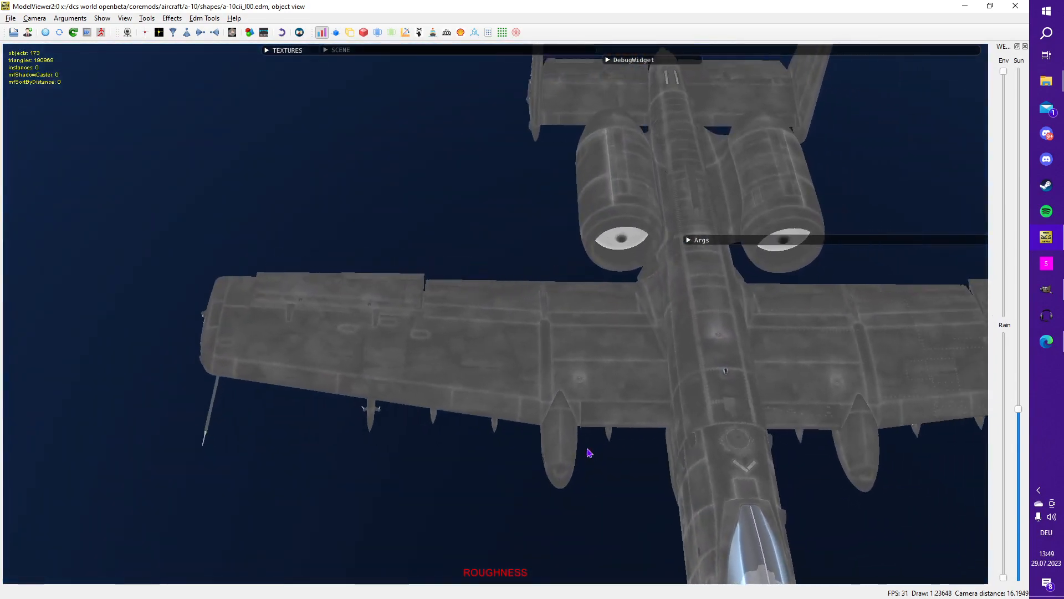
key("o")
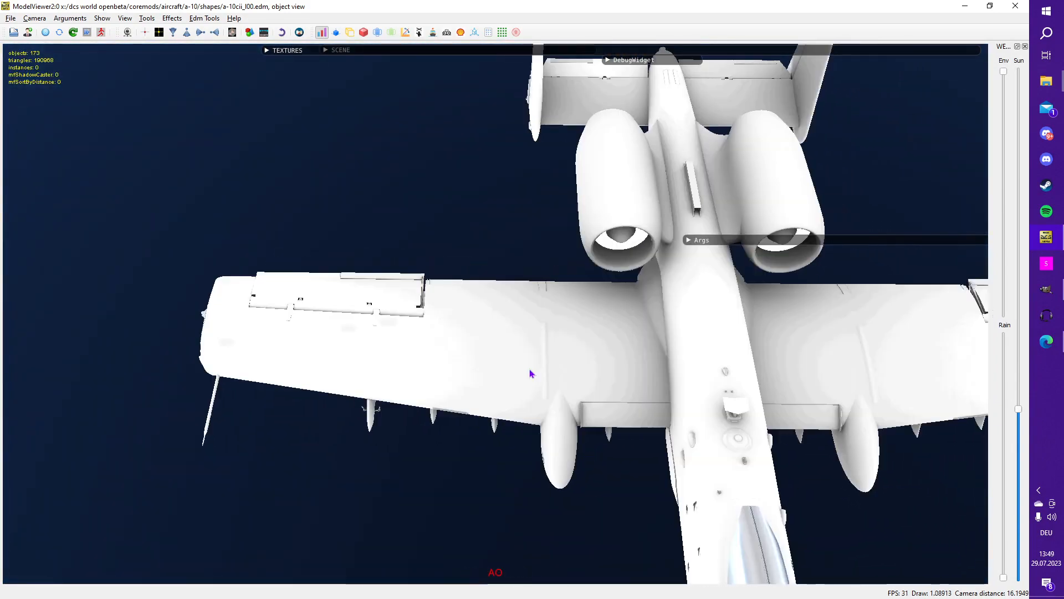
left_click_drag(803, 445, 557, 333)
scroll(557, 333, "down", 4)
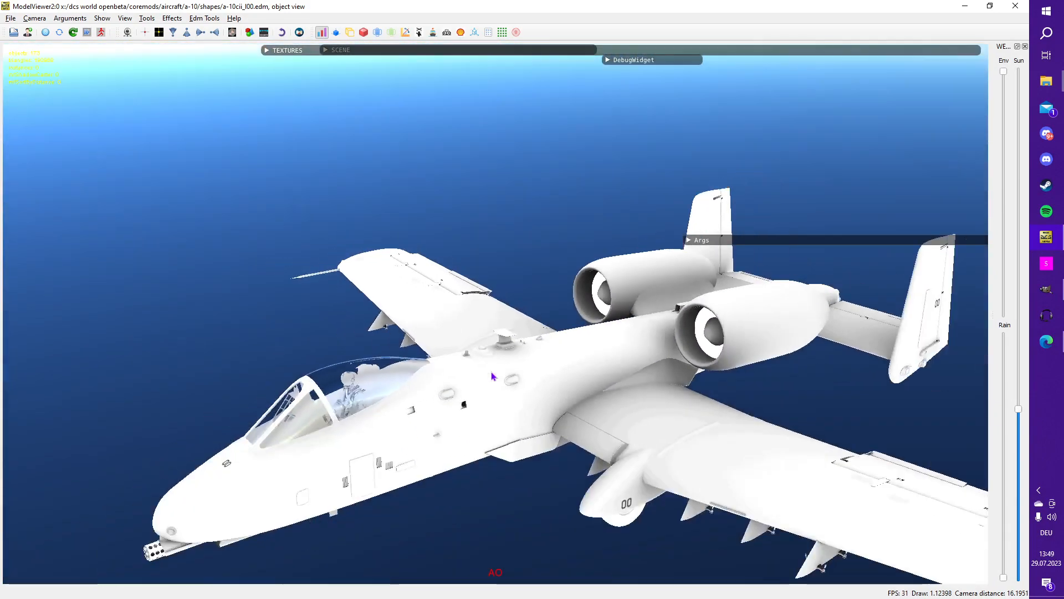
left_click_drag(757, 452, 530, 385)
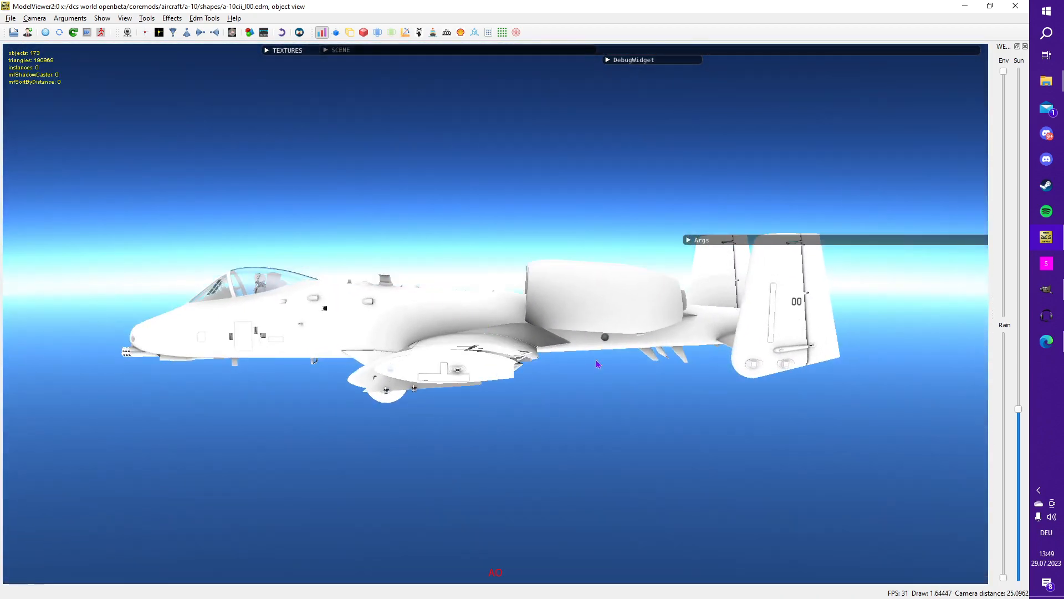
left_click_drag(597, 364, 527, 349)
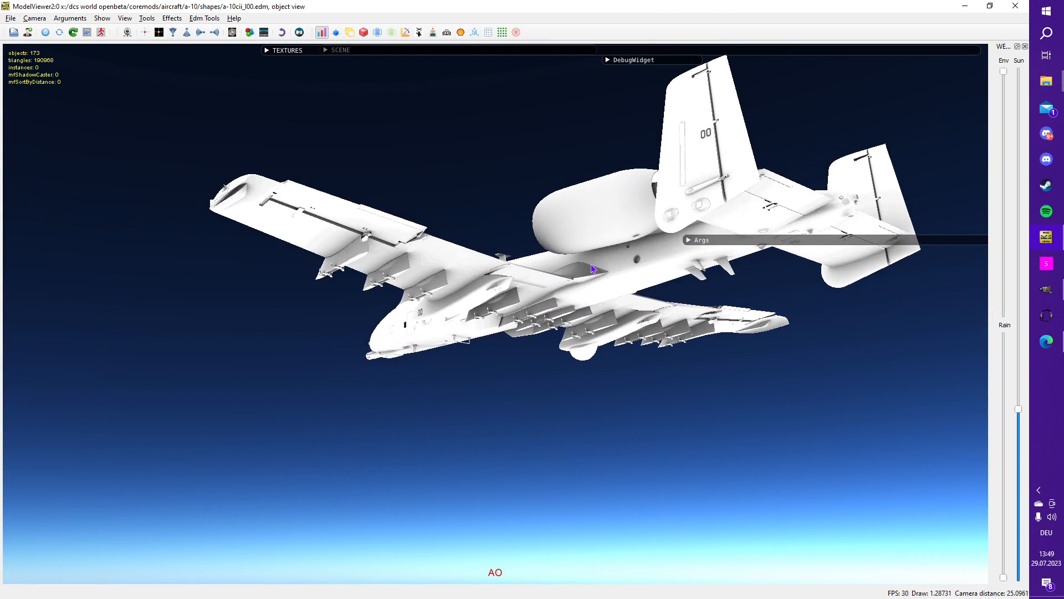
scroll(592, 269, "up", 2)
mouse_move(691, 308)
left_mouse_down()
mouse_move(609, 338)
mouse_move(583, 301)
left_mouse_up()
key("a")
scroll(583, 301, "up", 2)
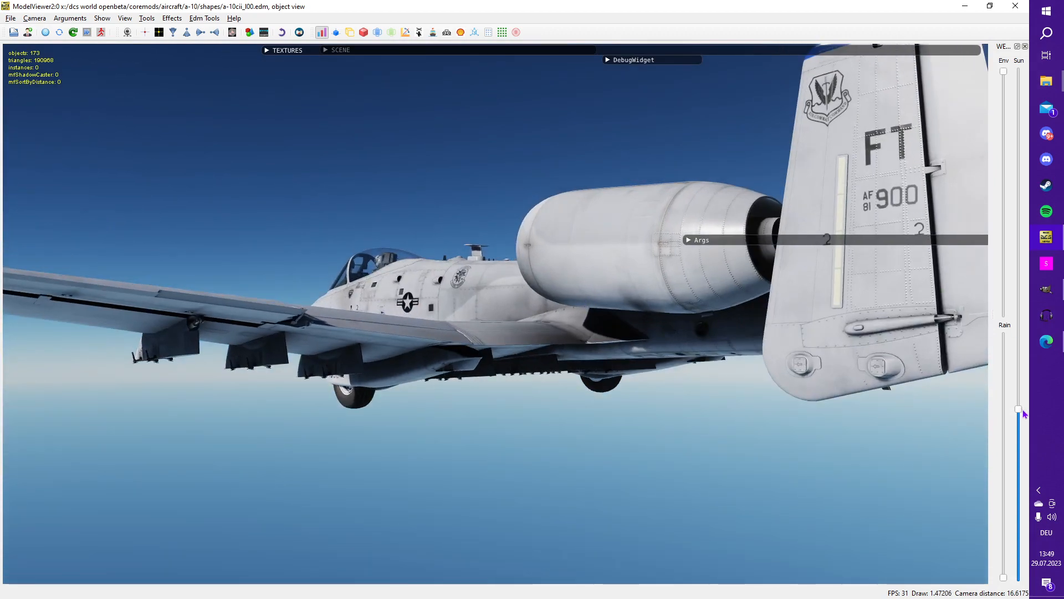
Step: Lower the sun setting and examine how the light falls on the aircraft's tail, wings and underside
left_click_drag(1019, 410, 1030, 491)
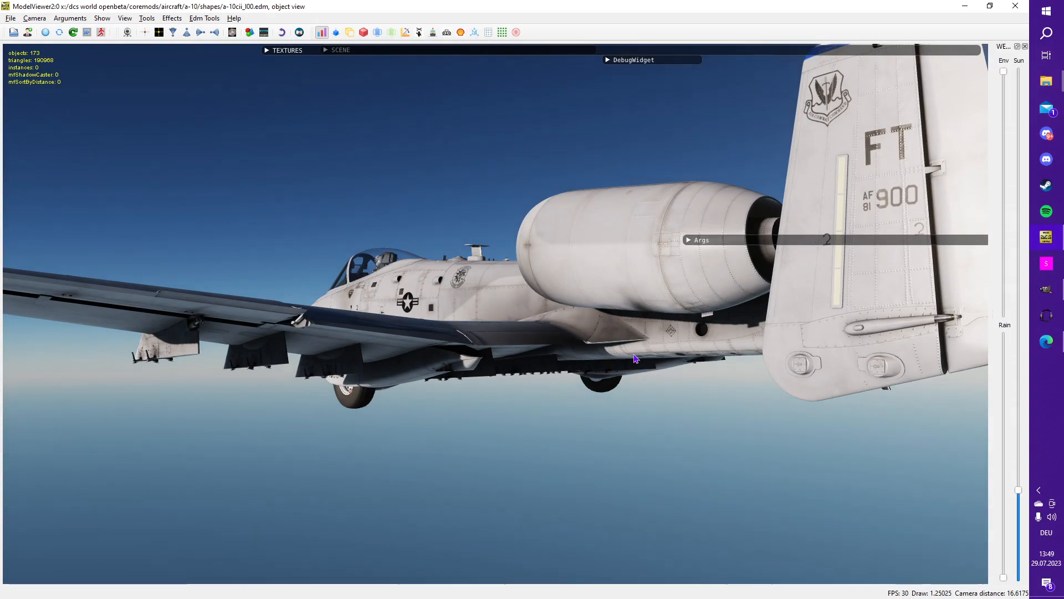
left_click_drag(636, 359, 627, 324)
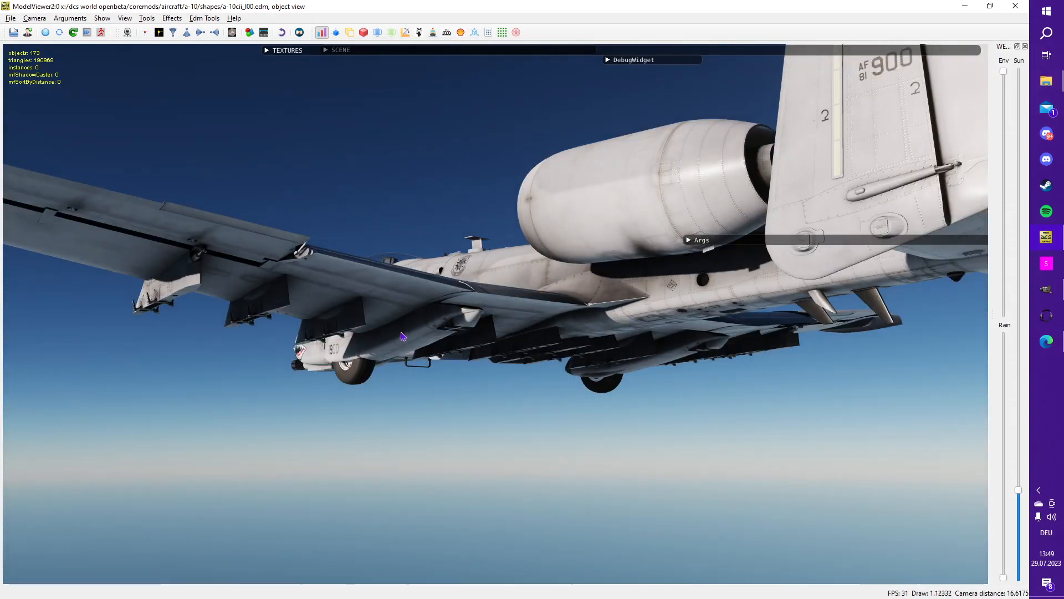
left_click_drag(403, 337, 525, 398)
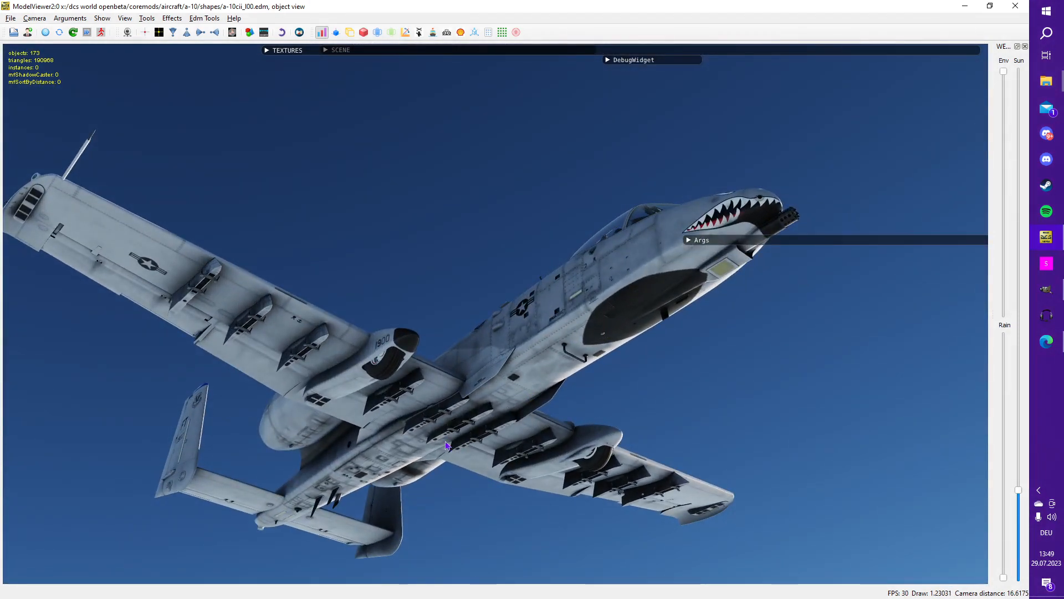
Step: Compare the debug channel views on the aircraft's underside, including ambient occlusion, and restore normal shading
key("5")
left_click_drag(423, 383, 358, 378)
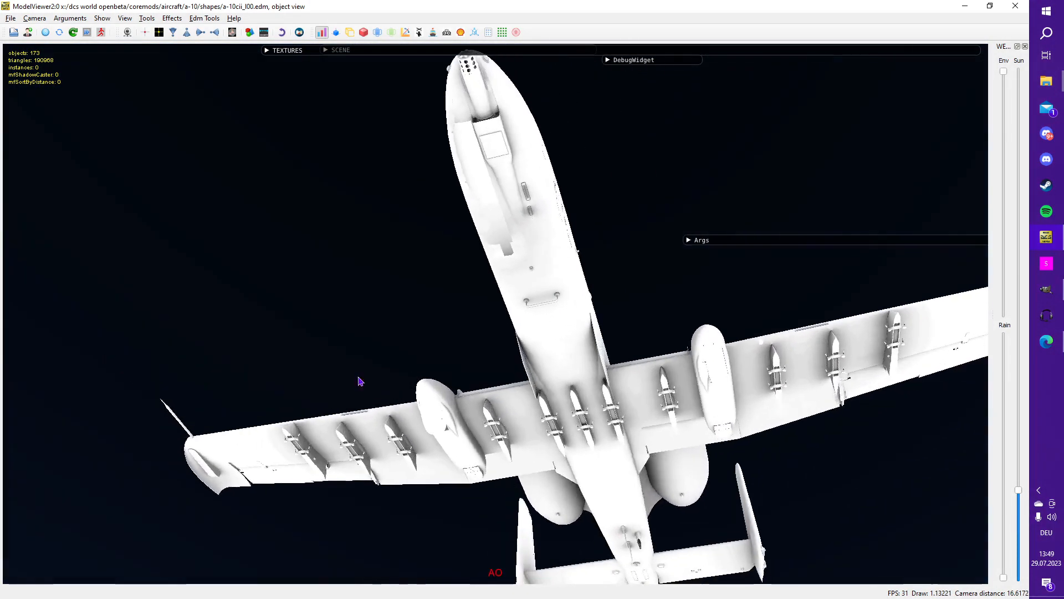
left_click_drag(681, 438, 581, 414)
key("6")
left_click_drag(761, 364, 597, 364)
scroll(765, 396, "up", 3)
left_click_drag(779, 392, 751, 386)
key("0")
Step: Examine the surface of the engine nacelle up close, and the shaded aircraft from the nose and the tail
scroll(683, 349, "up", 4)
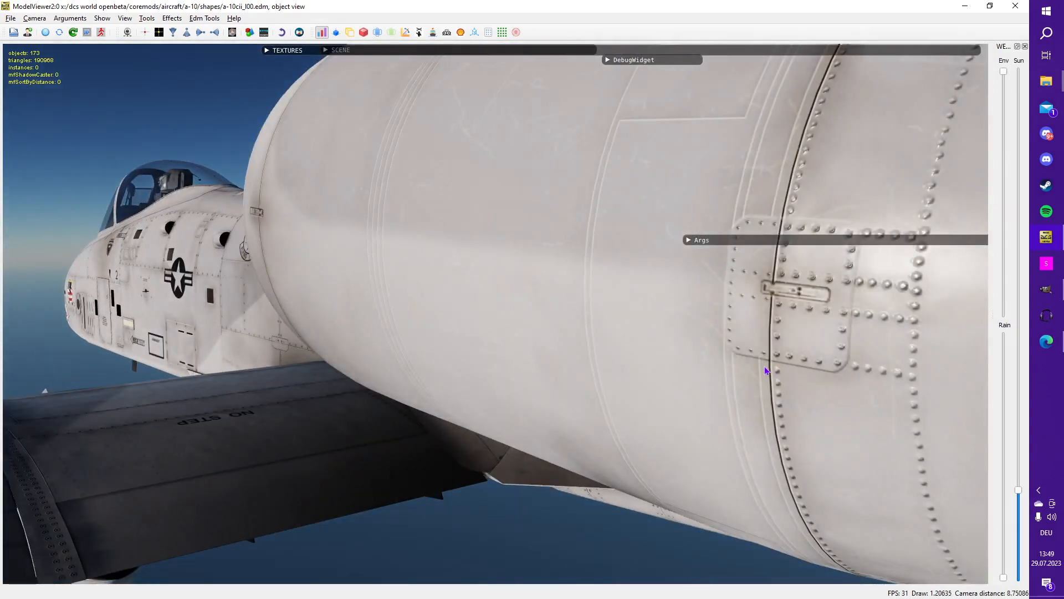
scroll(693, 352, "down", 3)
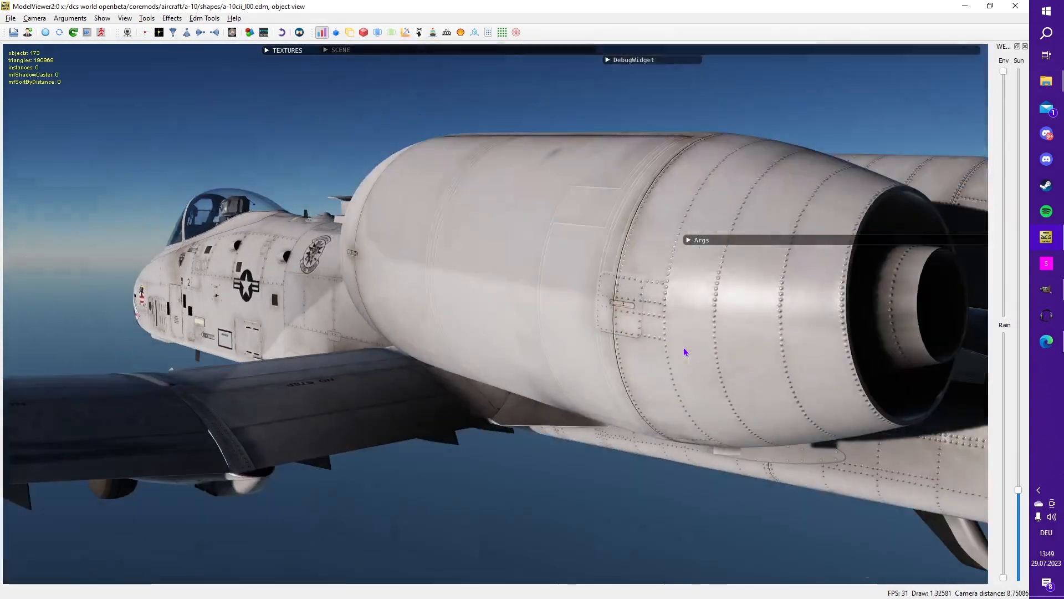
scroll(334, 350, "down", 3)
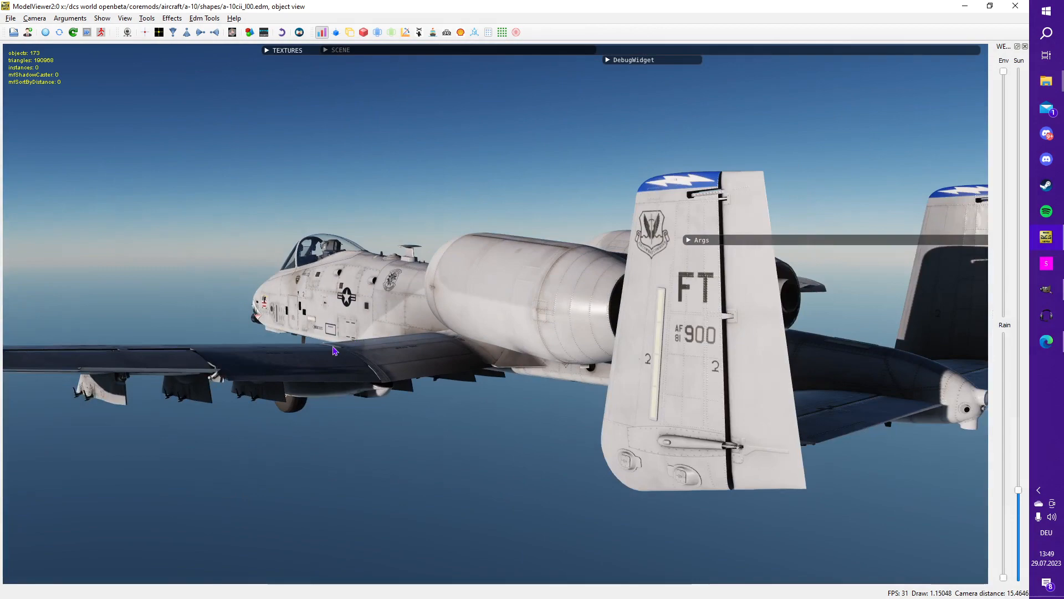
left_click_drag(334, 351, 660, 420)
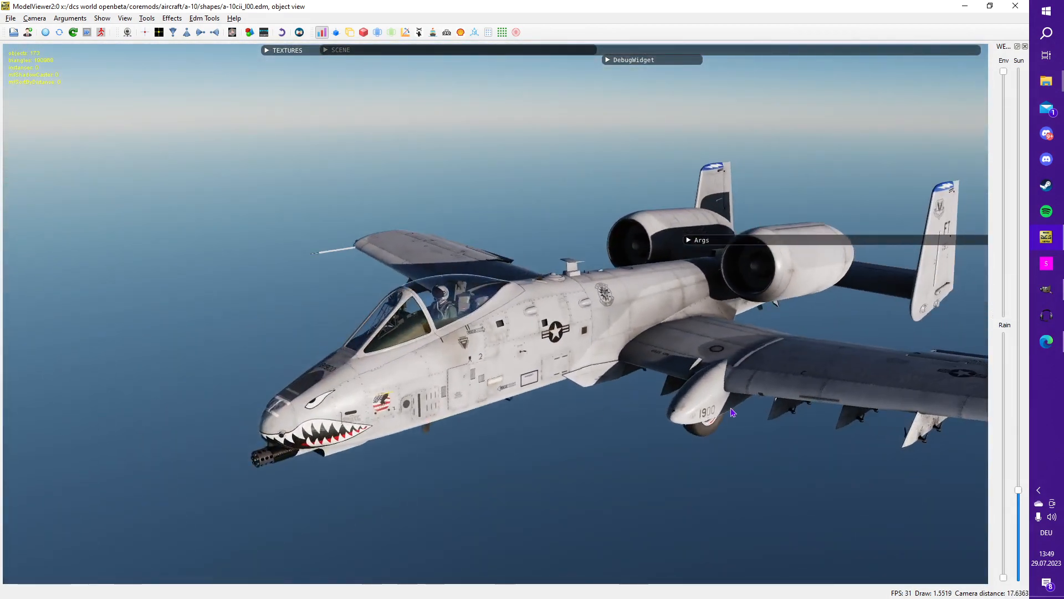
left_click_drag(733, 411, 422, 388)
left_click_drag(675, 421, 571, 366)
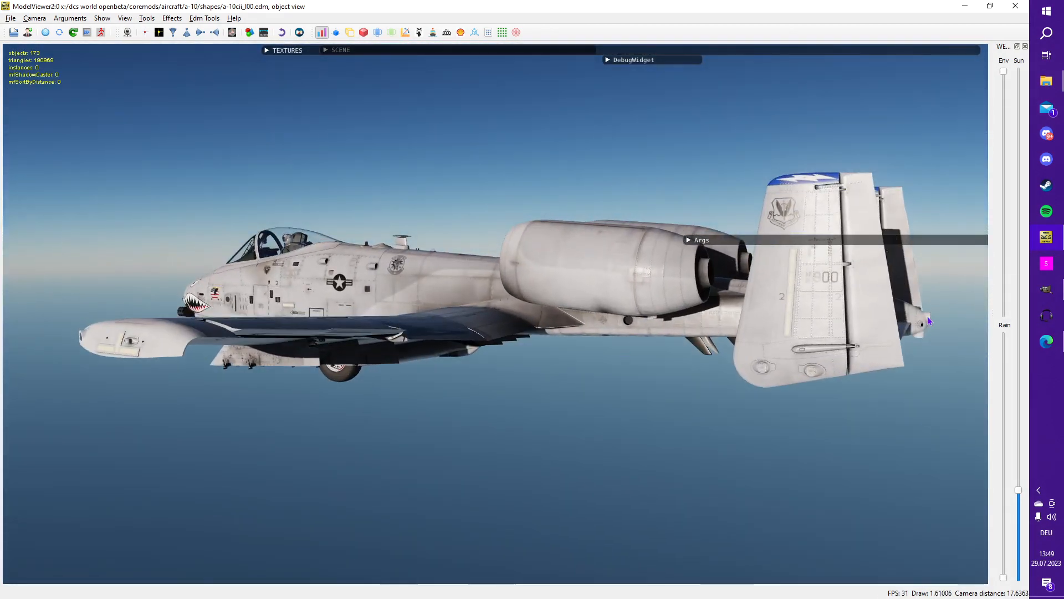
Step: Check the layered texture in GIMP, and return to ModelViewer2.0 to examine the tail fin with the MD markings
left_click(1046, 297)
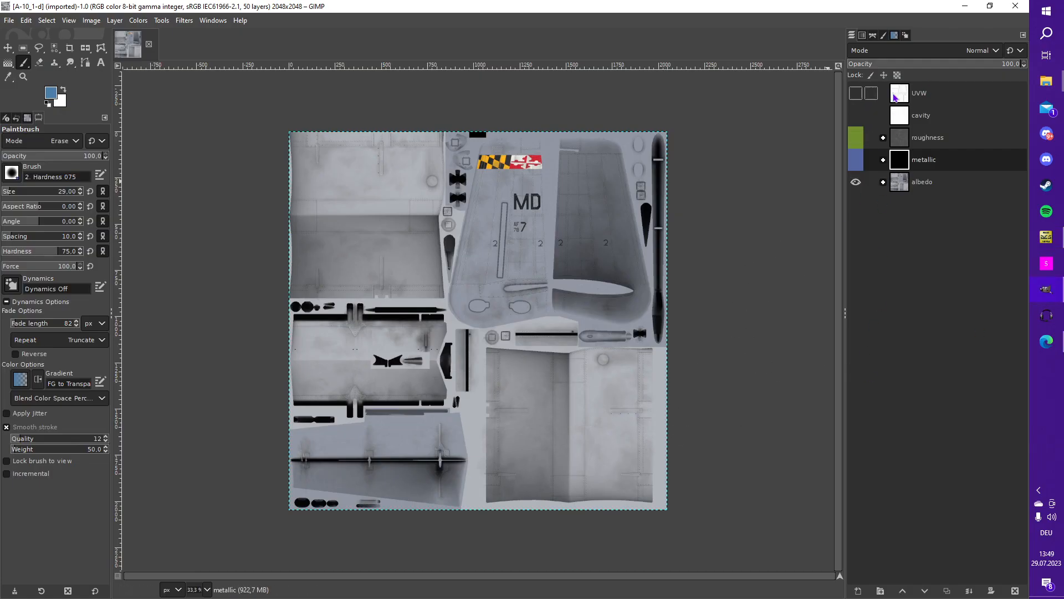
key("alt+Tab")
left_click_drag(819, 318, 499, 388)
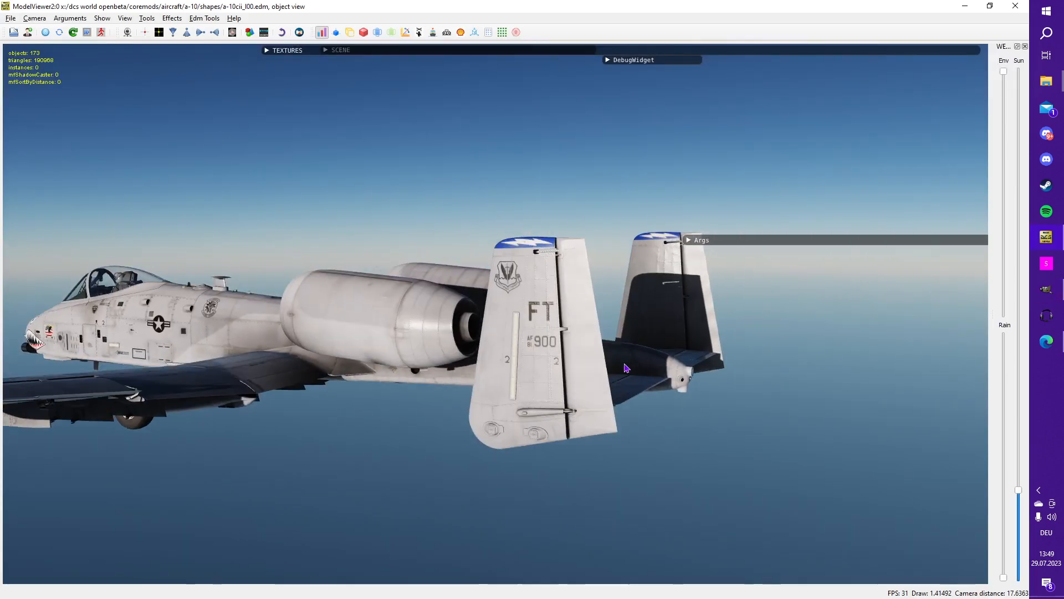
scroll(502, 390, "down", 2)
scroll(503, 391, "up", 6)
scroll(503, 390, "down", 3)
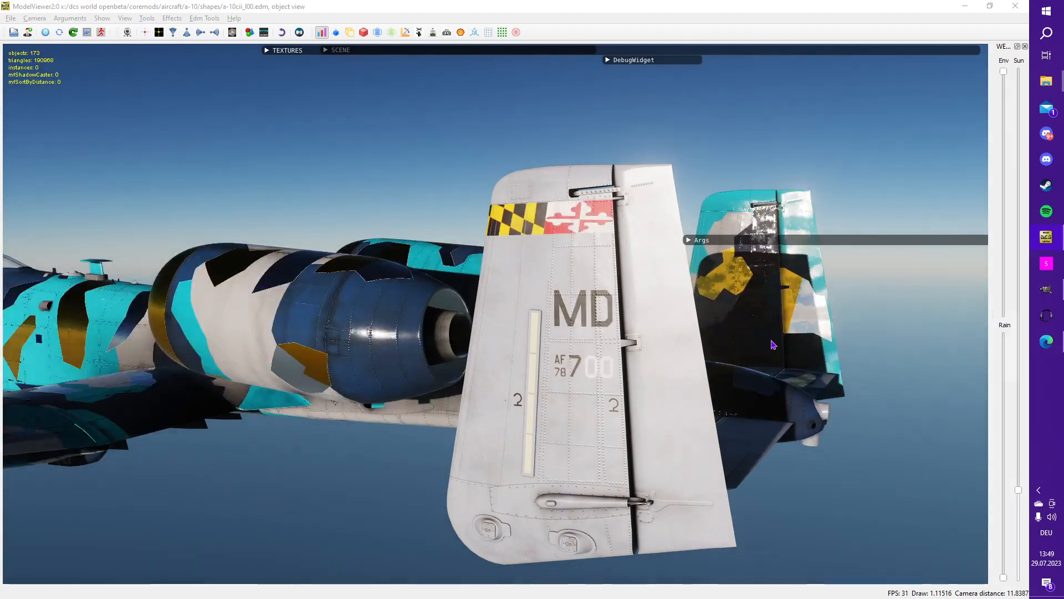
mouse_move(714, 376)
left_mouse_down()
mouse_move(837, 356)
mouse_move(713, 356)
left_mouse_up()
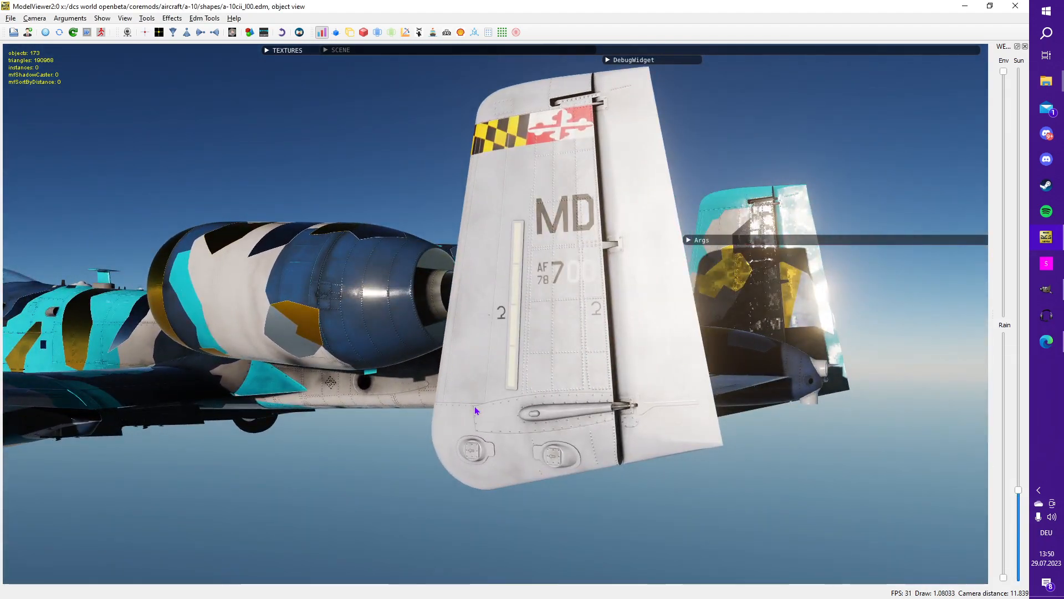
Step: Switch to GIMP and go through the UVW, cavity, roughness, metallic and albedo layers of the A-10_1-d texture
key("alt+Tab")
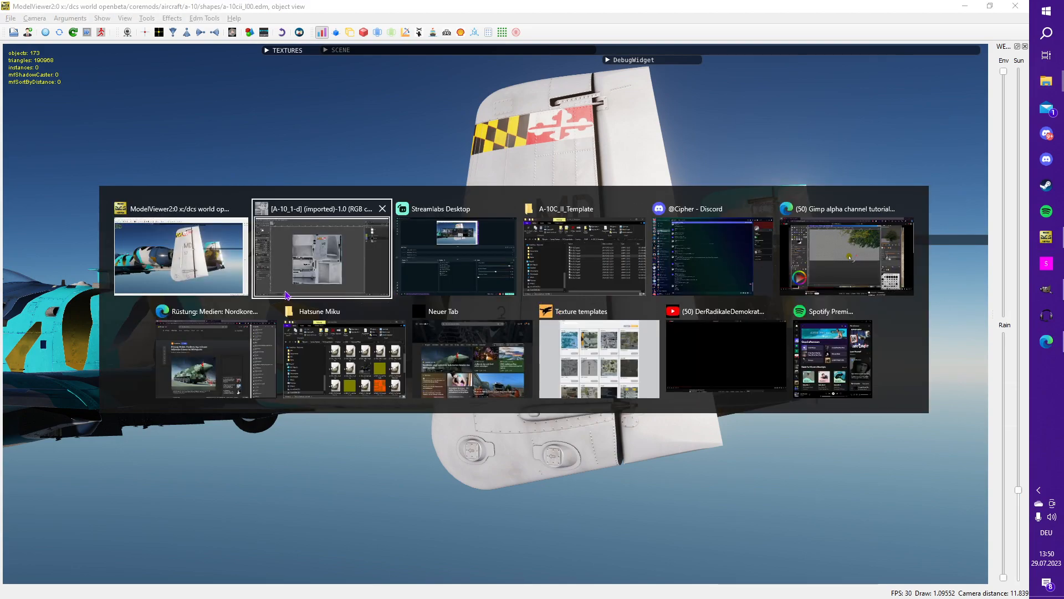
left_click(305, 277)
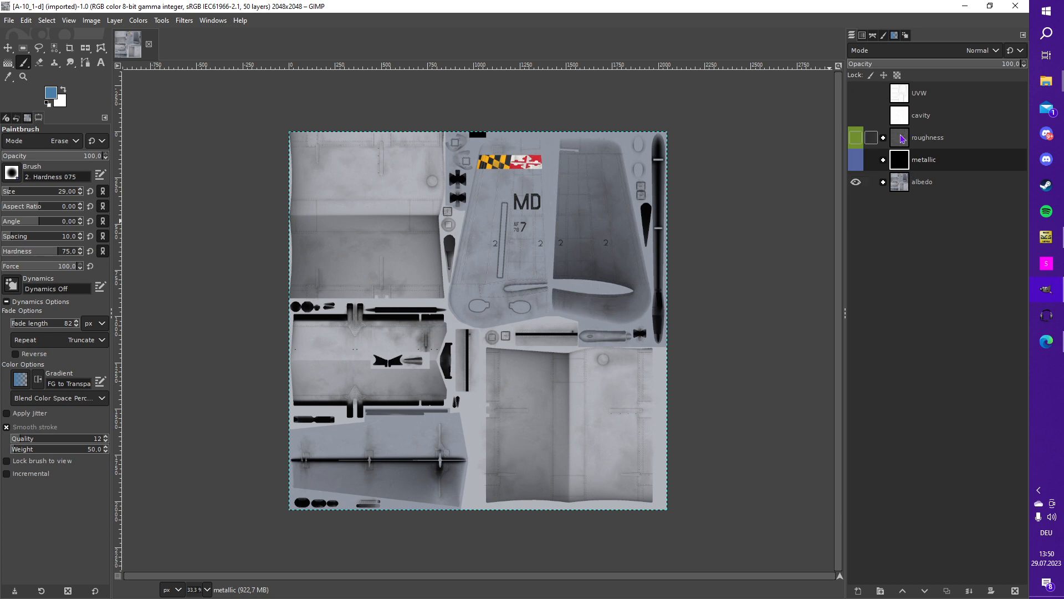
left_click(903, 97)
left_click(900, 119)
left_click(900, 141)
left_click(900, 163)
left_click(900, 187)
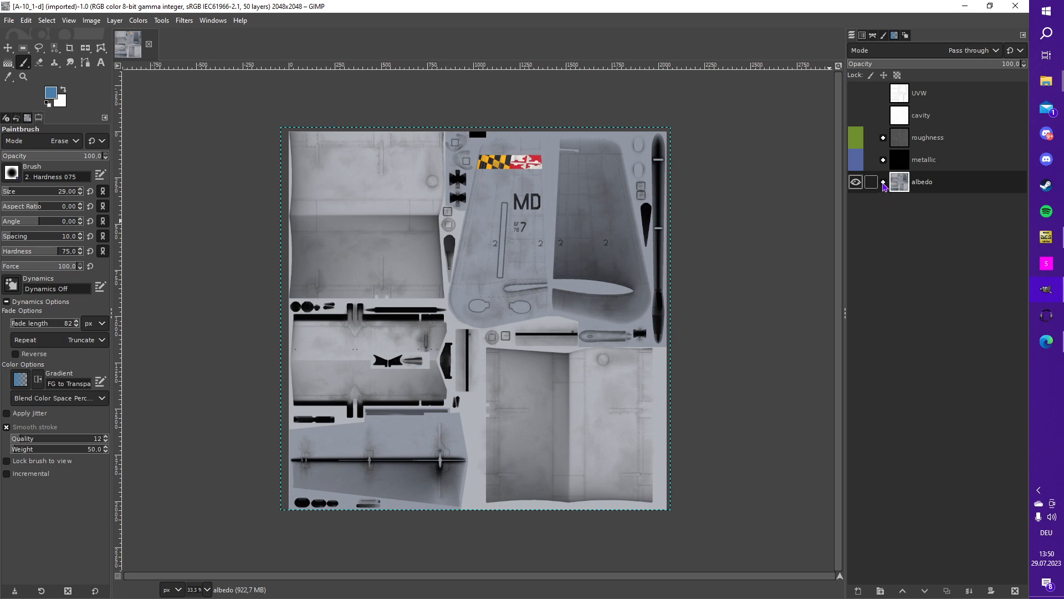
Step: Move the AO layer out of the albedo group to just above it, and set its blend mode to Normal
left_click(883, 182)
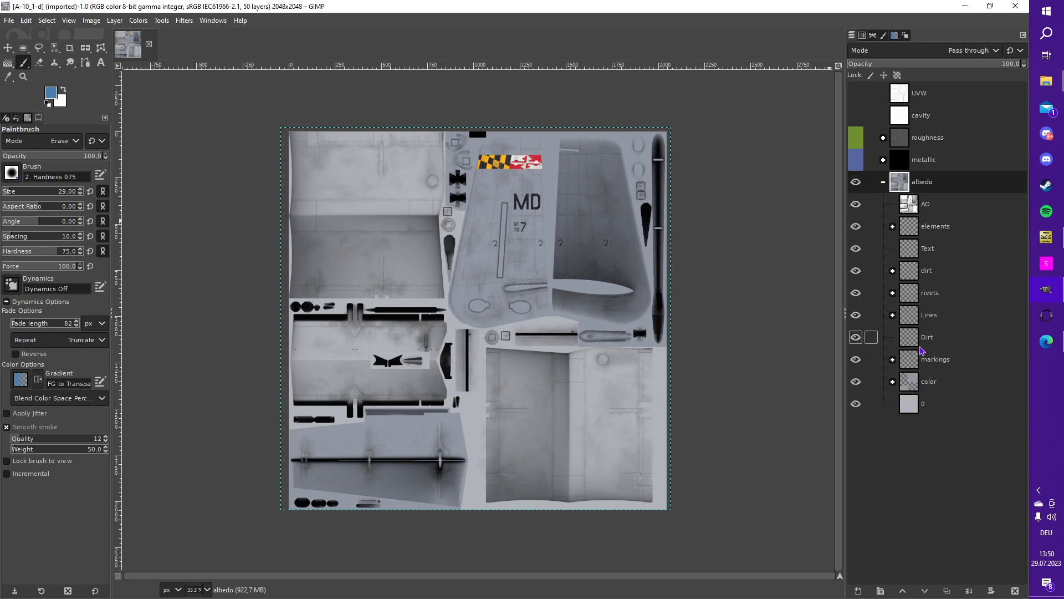
left_click(913, 207)
left_click_drag(914, 209, 918, 176)
left_click(970, 50)
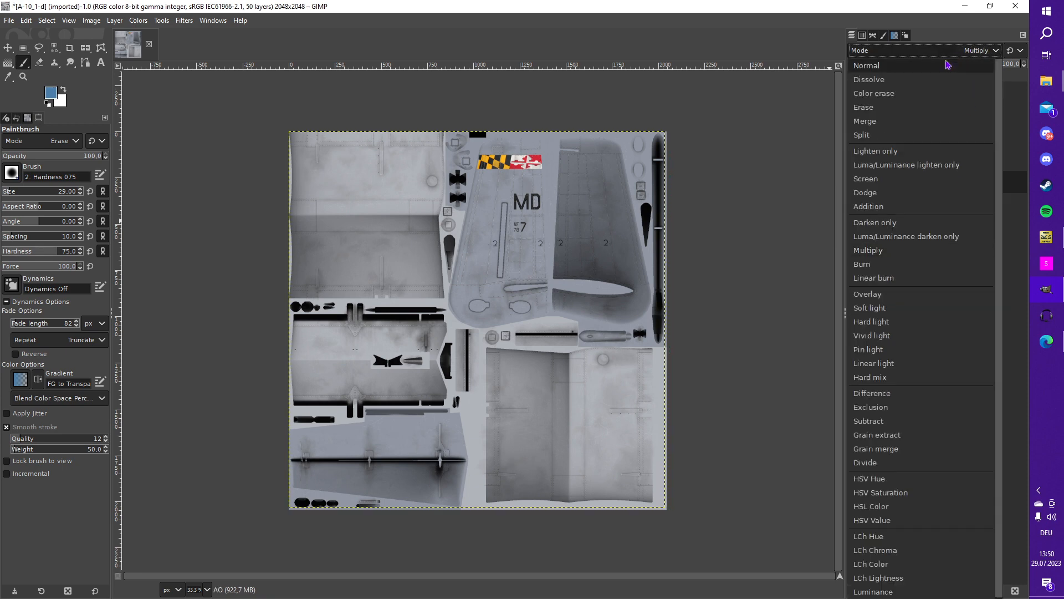
left_click(946, 67)
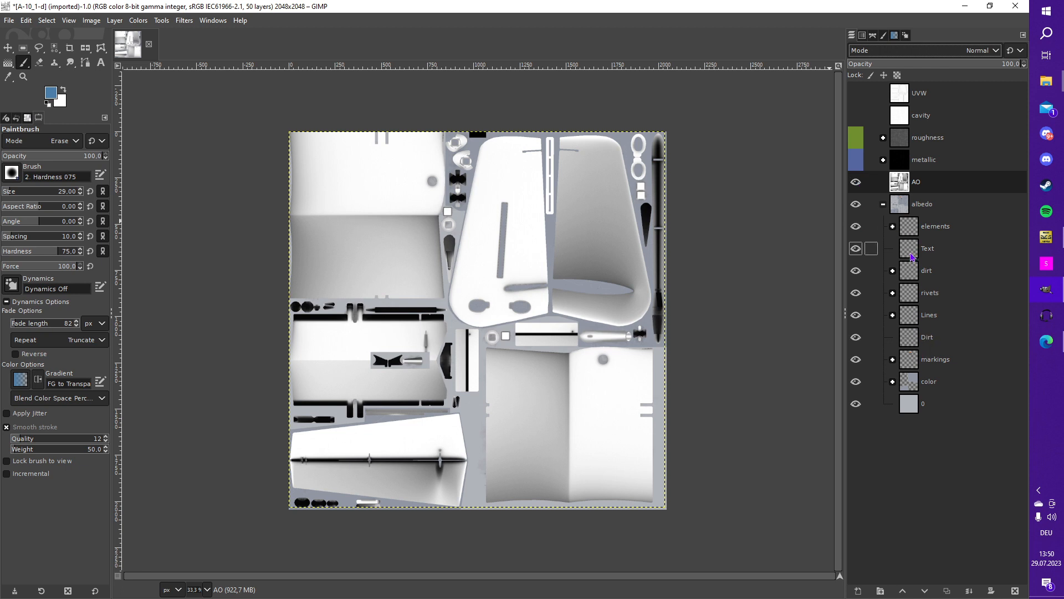
Step: Move the Text layer and the markings group out of the albedo group, placing them between it and the AO layer
left_click(913, 256)
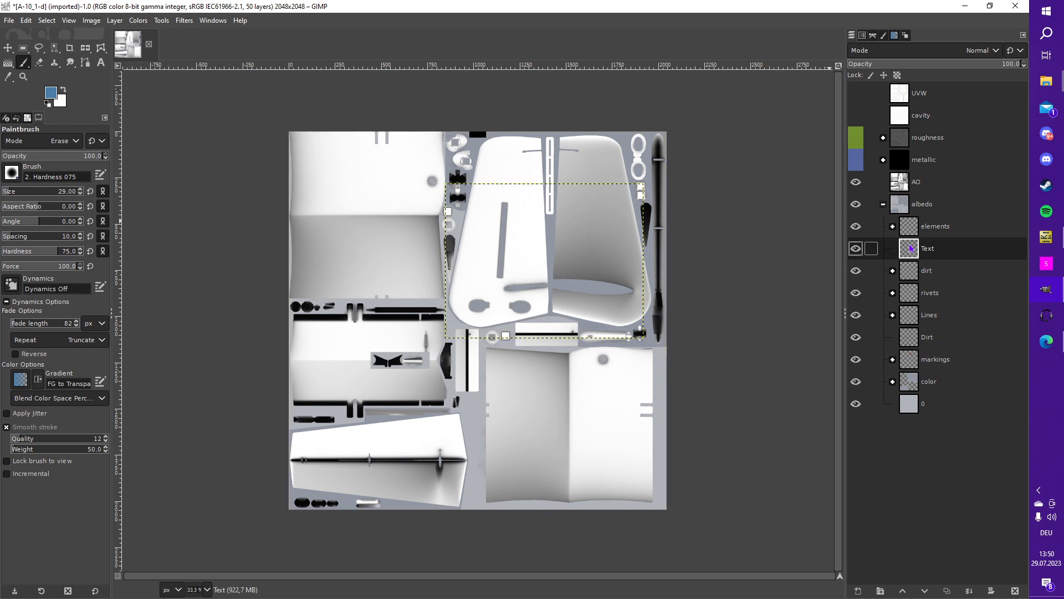
left_click_drag(912, 249, 916, 197)
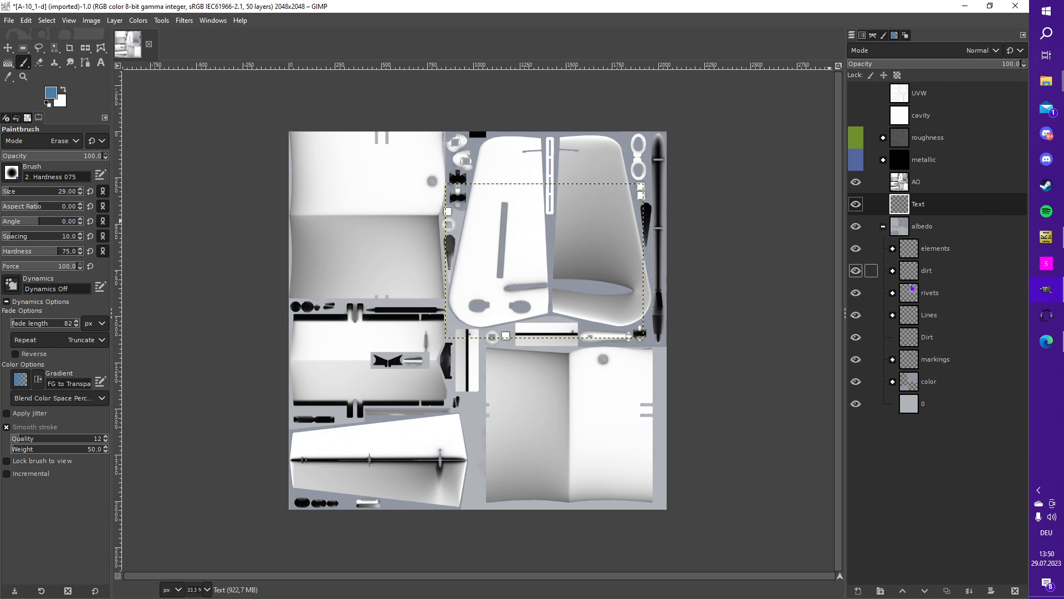
left_click(908, 365)
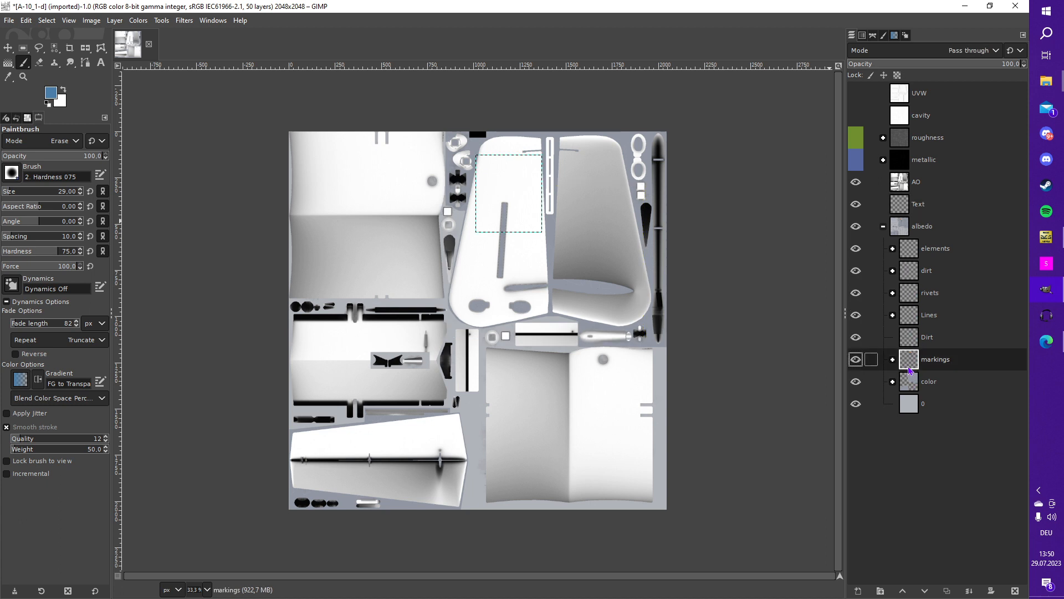
left_click_drag(909, 370, 915, 220)
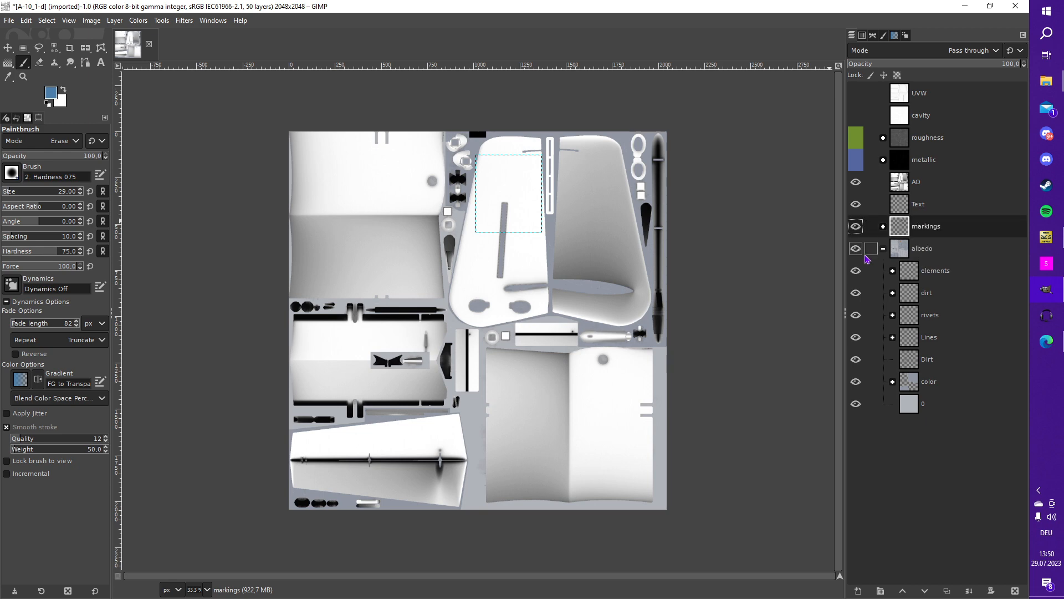
Step: Hide the albedo group and the AO layer to isolate the text and markings
left_click(856, 248)
left_click(856, 182)
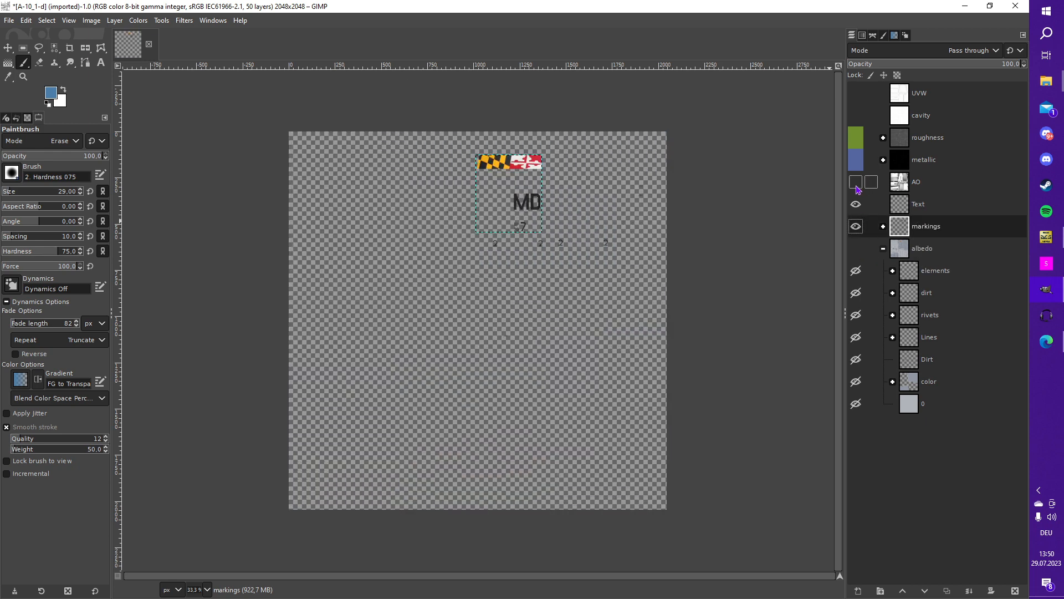
scroll(508, 212, "up", 2)
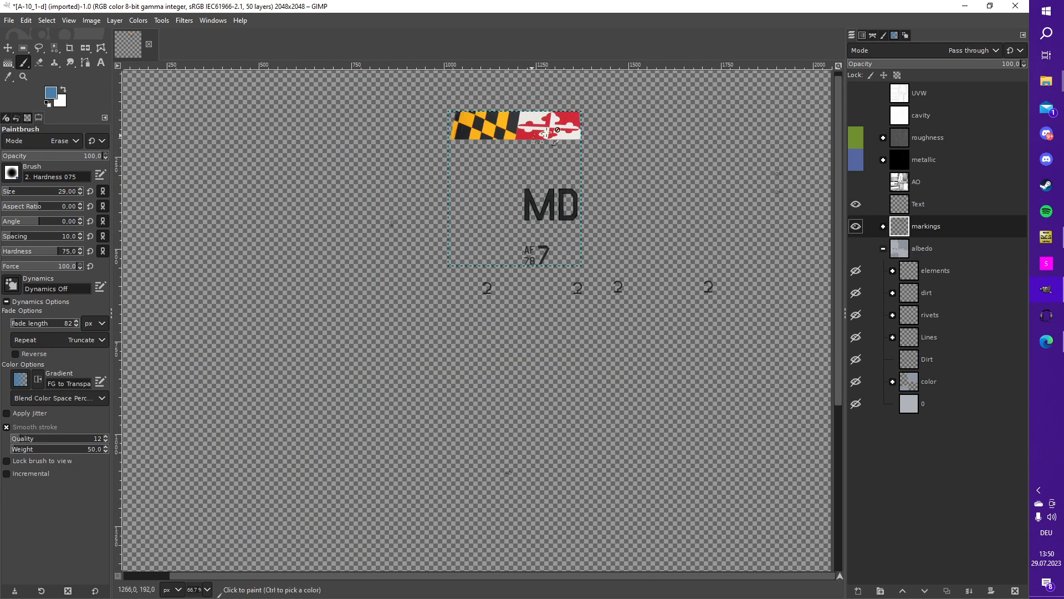
Step: Merge the markings layer group into a single layer, and merge the Text layer down into it
left_click(915, 204)
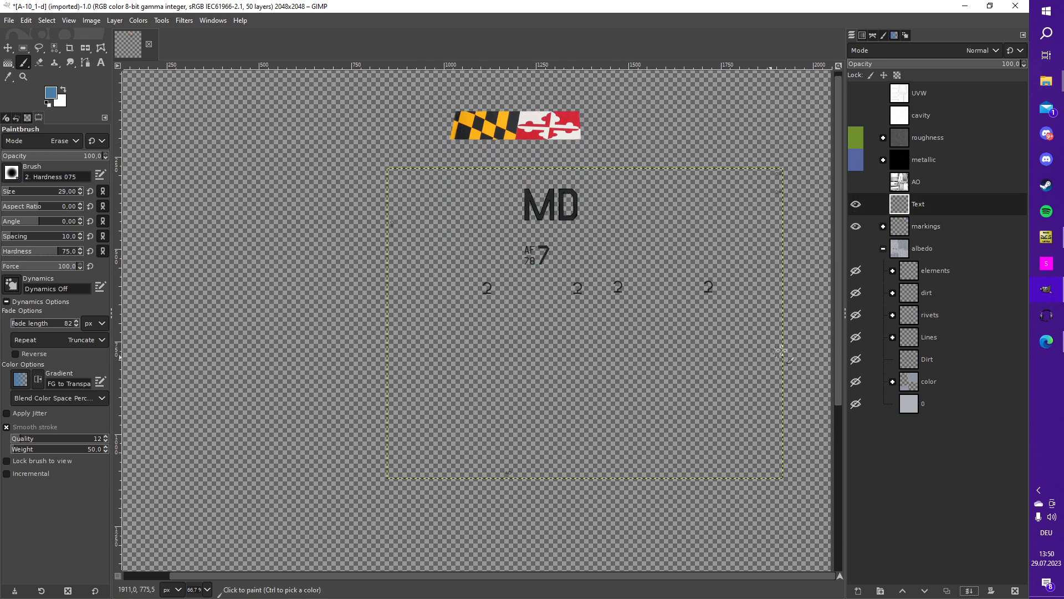
left_click(904, 229)
right_click(904, 230)
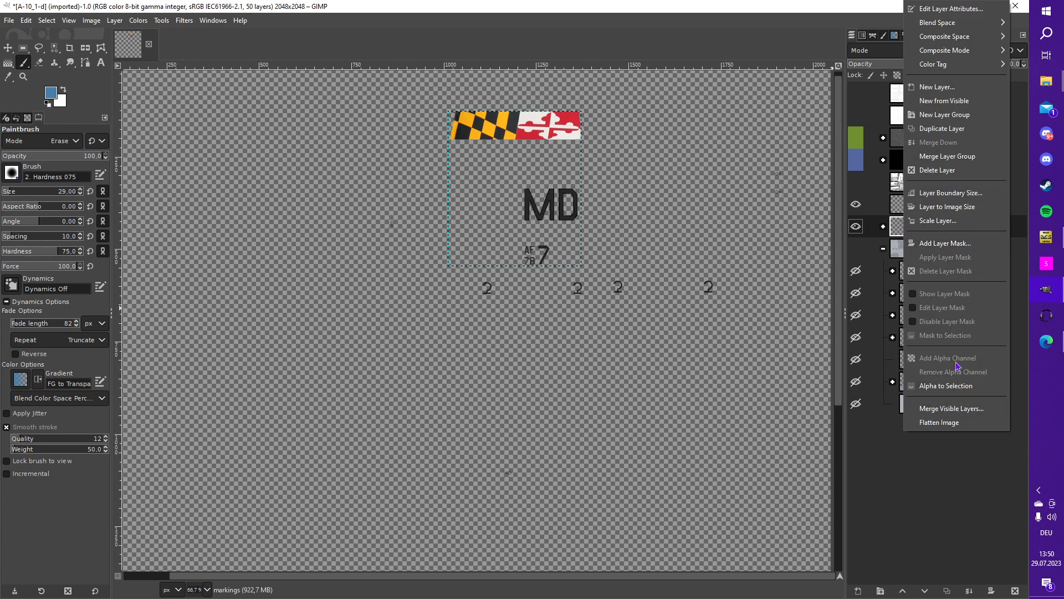
left_click(948, 157)
left_click(900, 204)
left_click(969, 591)
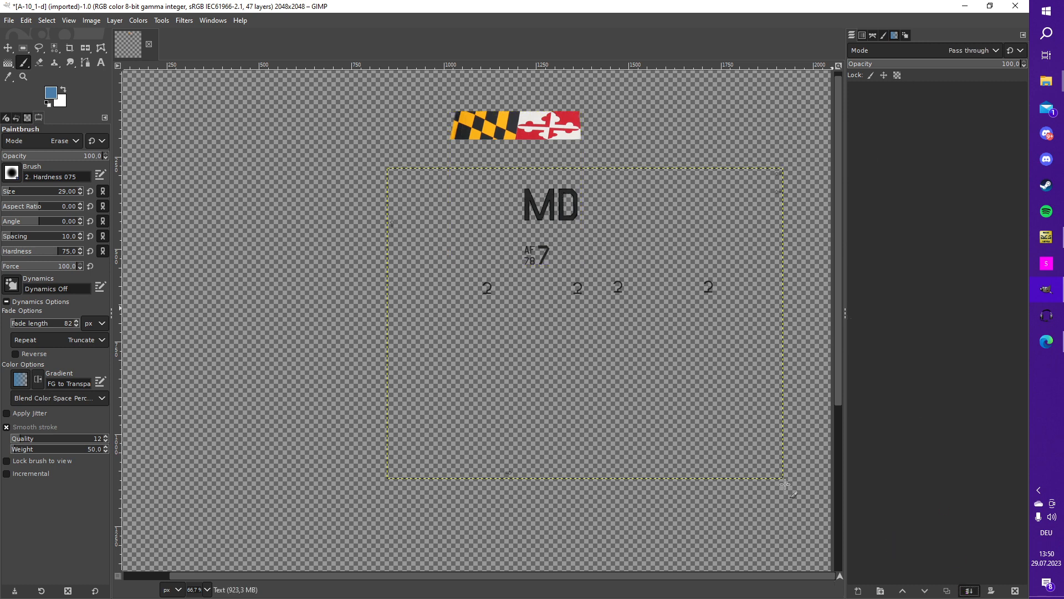
Step: Apply Brightness-Contrast to the merged markings layer with the contrast set to -127
right_click(549, 289)
mouse_move(610, 396)
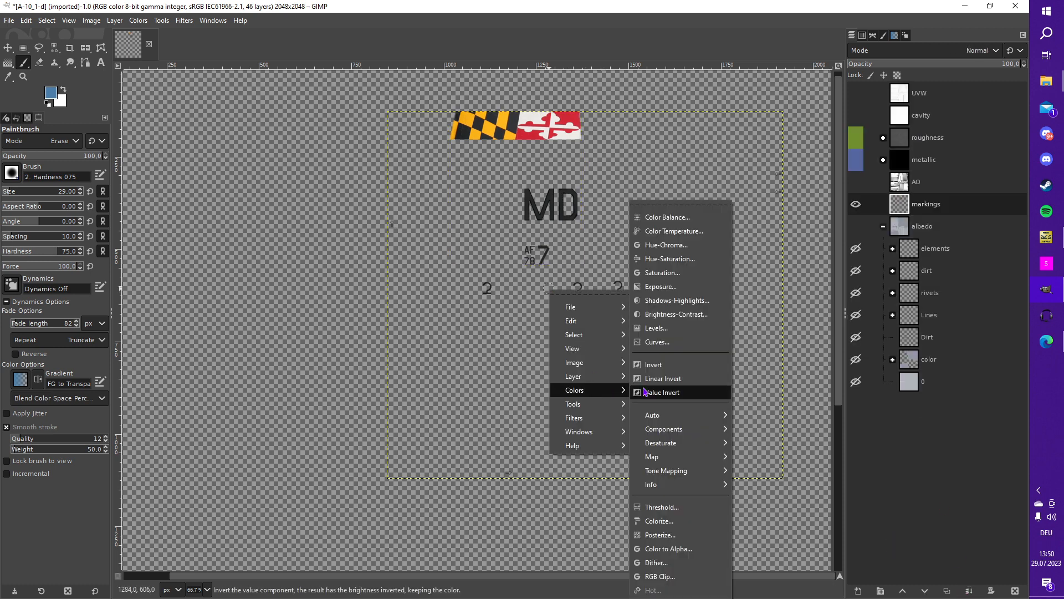
left_click(674, 314)
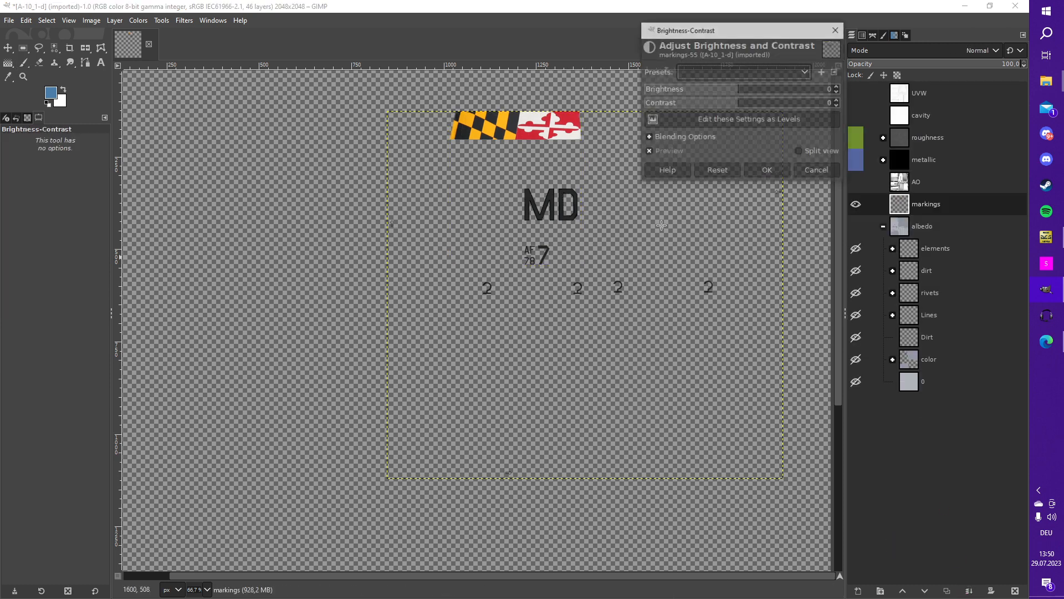
left_click_drag(751, 108, 531, 108)
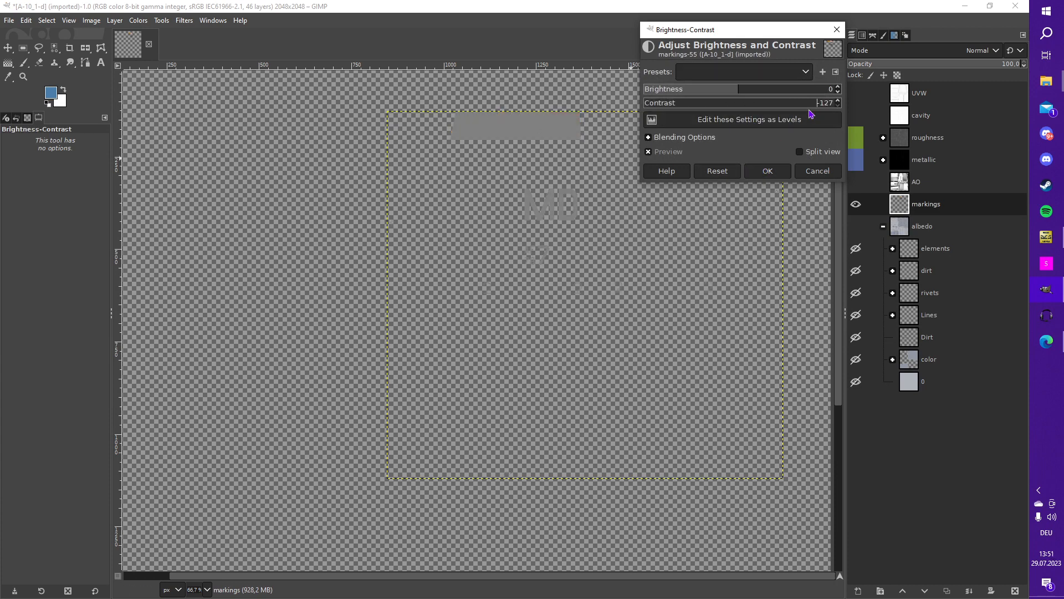
left_click(768, 171)
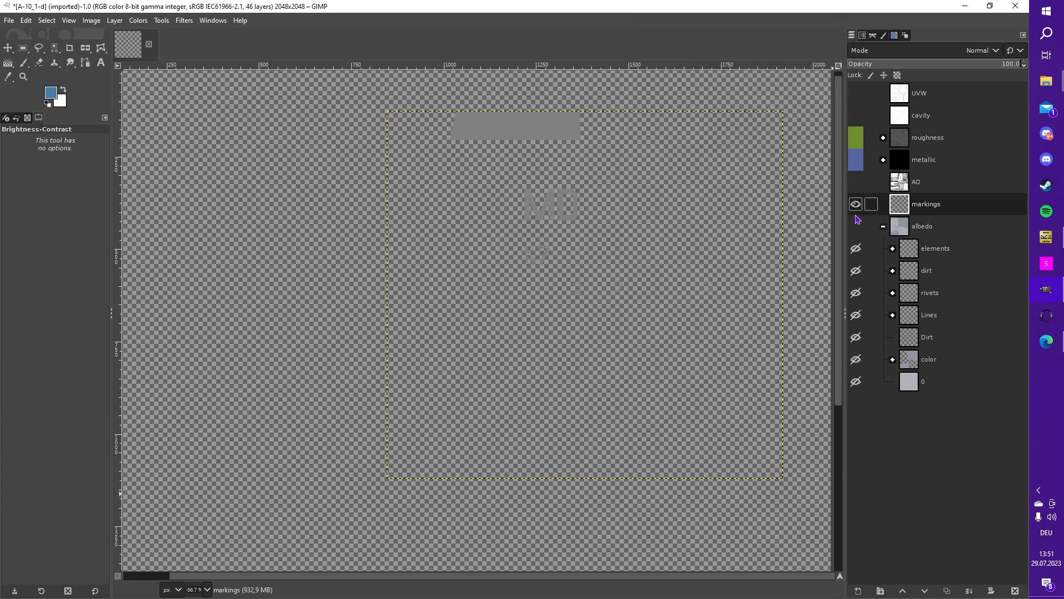
Step: Create seven new layer groups, each nested in the previous one, above the markings layer
left_click(878, 592)
left_click(880, 591)
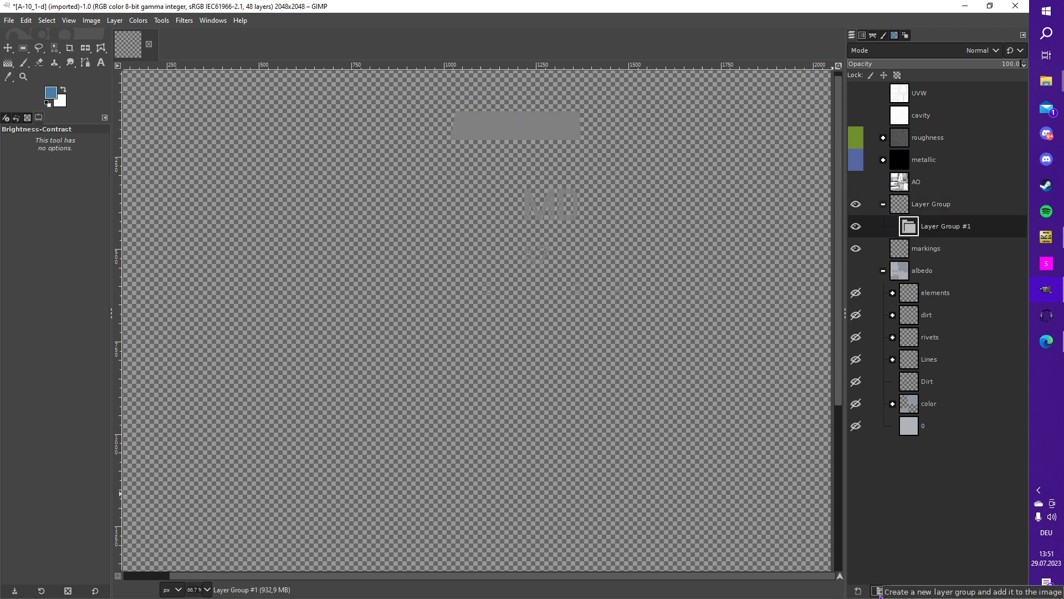
left_click(880, 591)
left_click(880, 591)
left_click(880, 592)
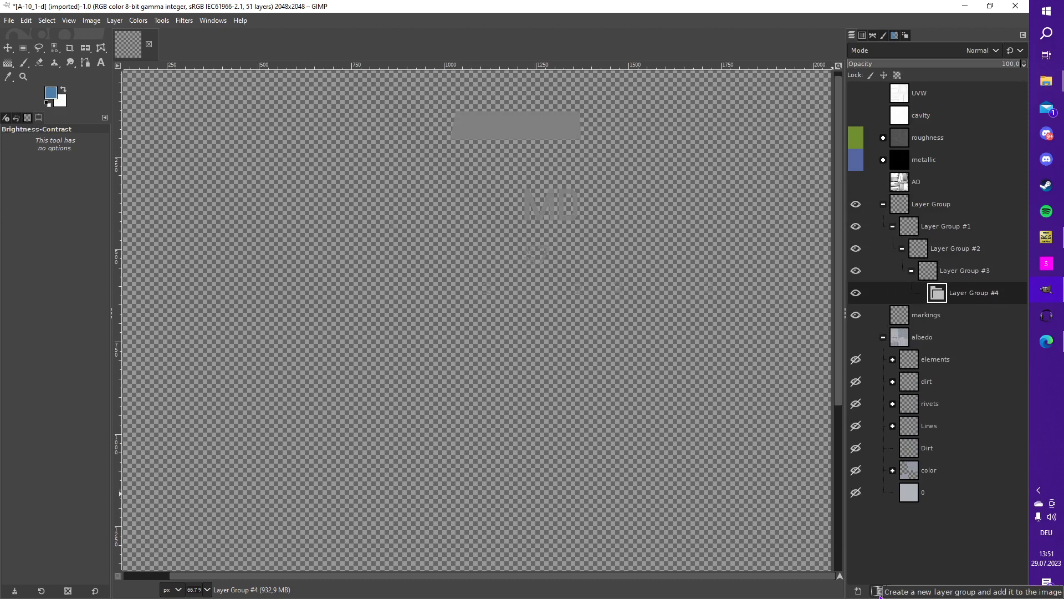
left_click(880, 591)
left_click(880, 592)
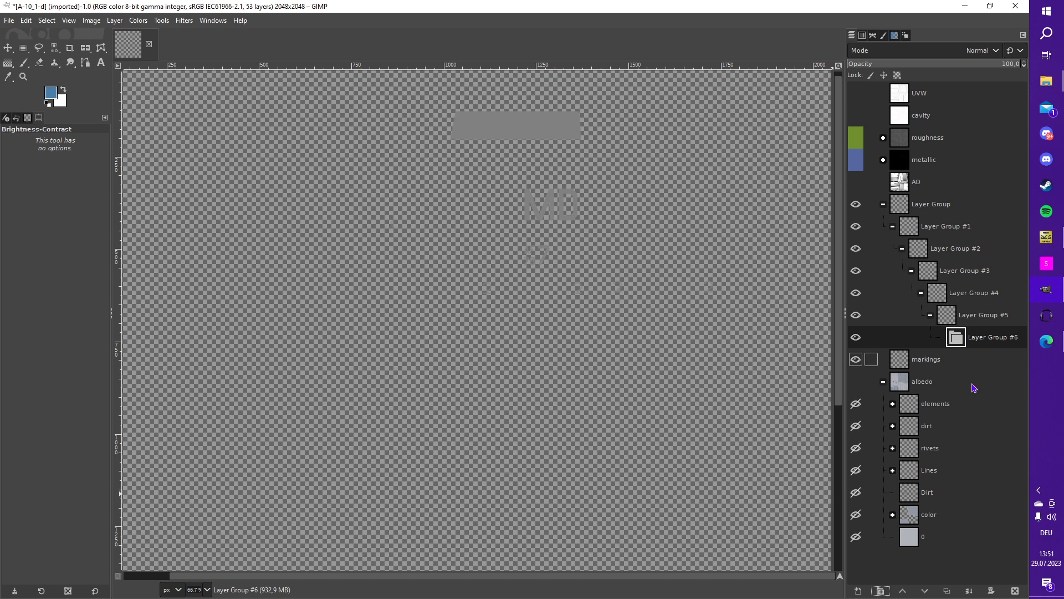
Step: Rearrange the nested groups into a standalone Layer Group #2 above three top-level groups that each contain one subgroup
left_click_drag(955, 336, 920, 207)
left_click_drag(935, 314, 909, 197)
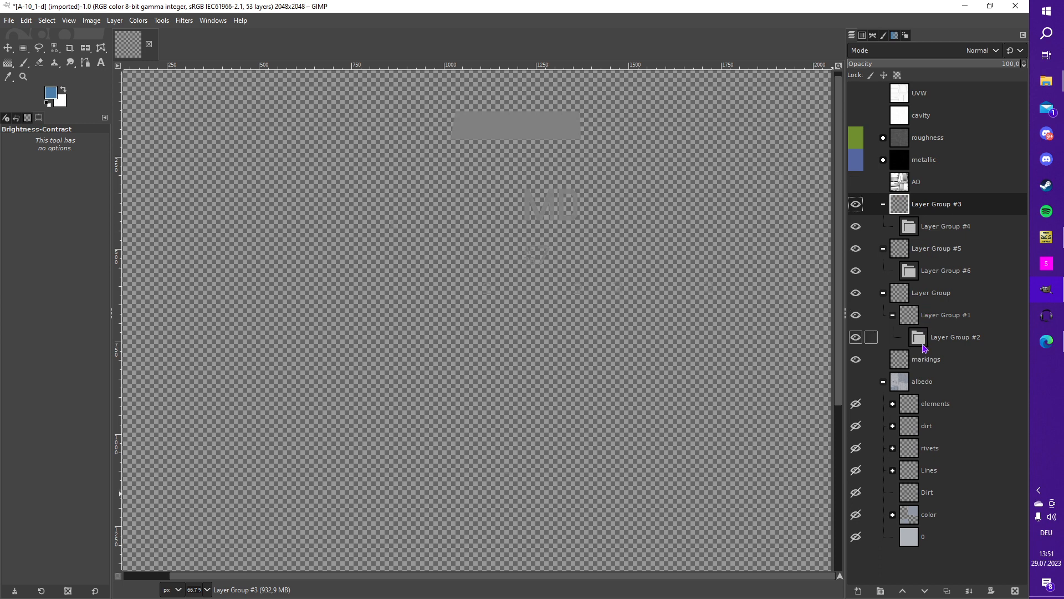
left_click(921, 340)
left_click_drag(922, 340, 917, 202)
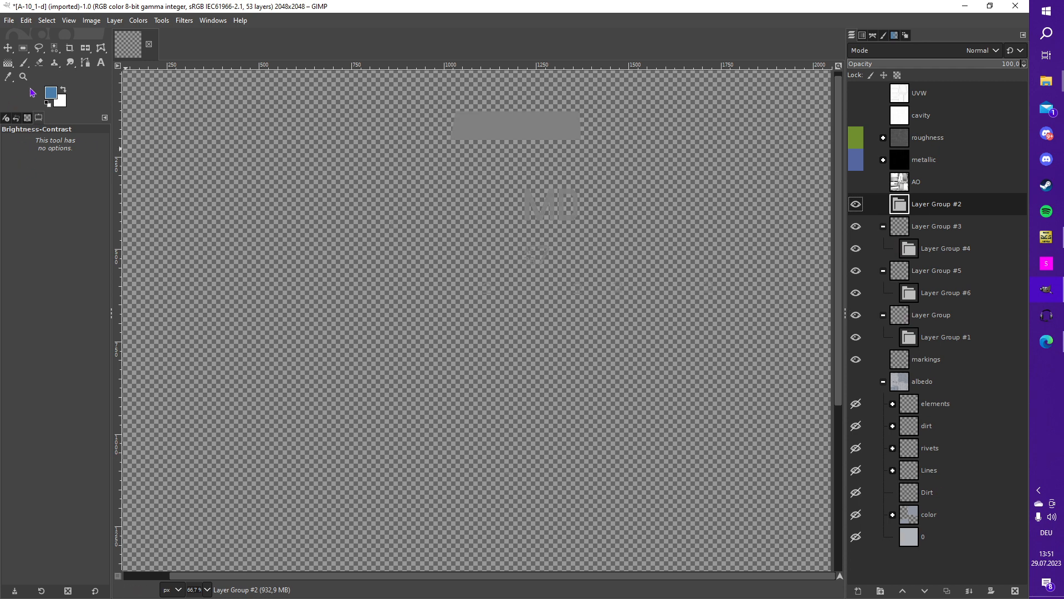
Step: Set the foreground color to red ff0000 and add a layer named Content R filled with it inside Layer Group #2
left_click(49, 99)
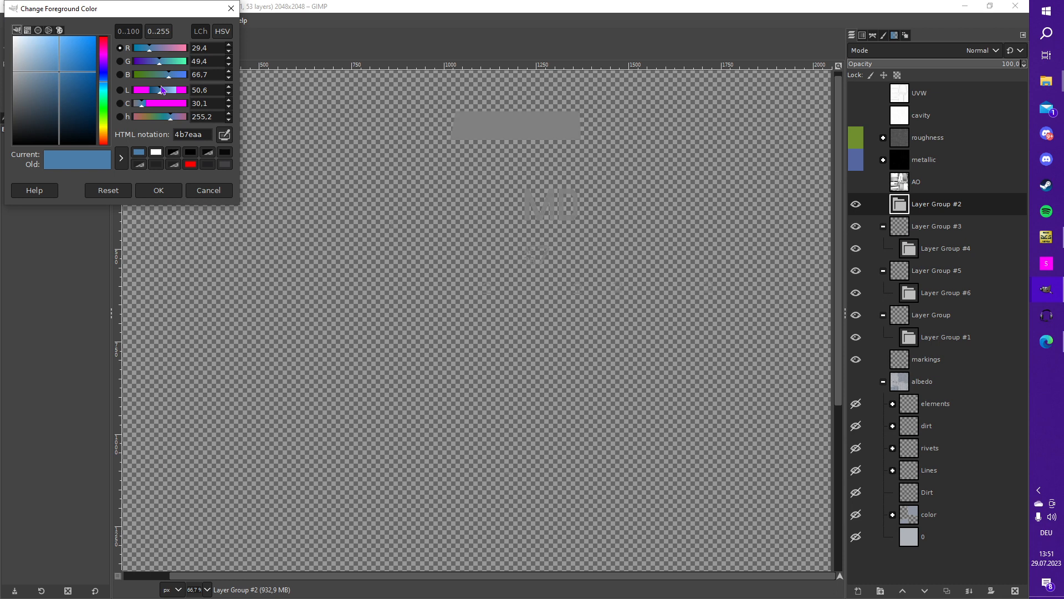
left_click_drag(138, 52, 273, 50)
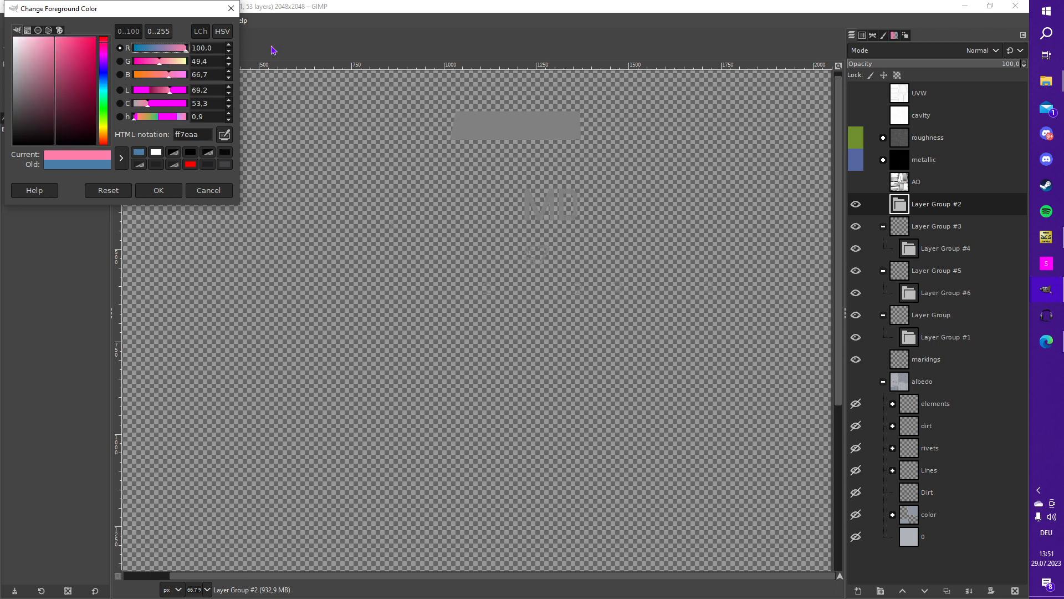
left_click_drag(159, 63, 116, 82)
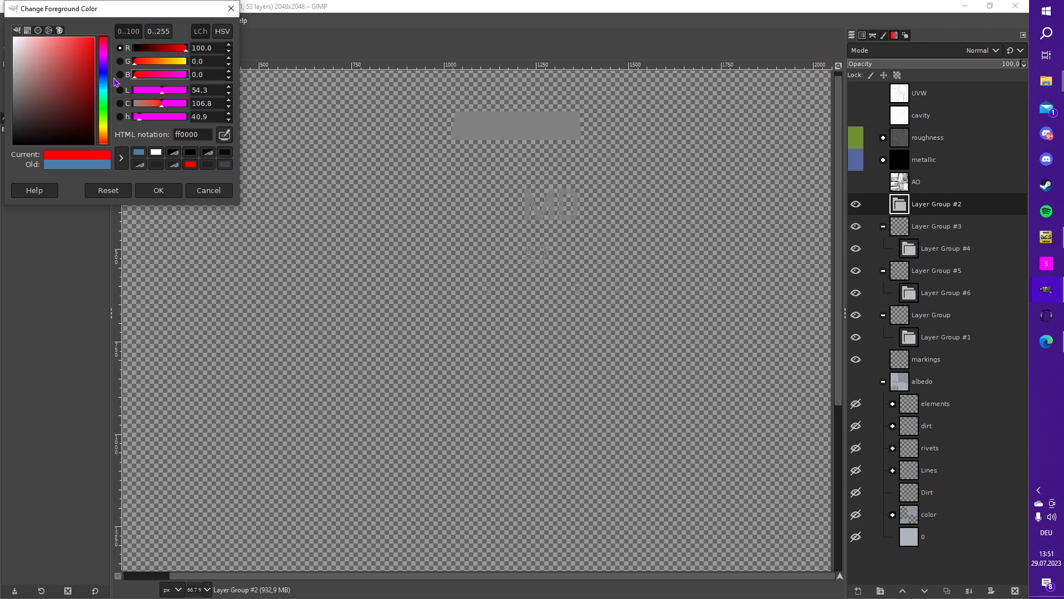
left_click(159, 191)
left_click(858, 591)
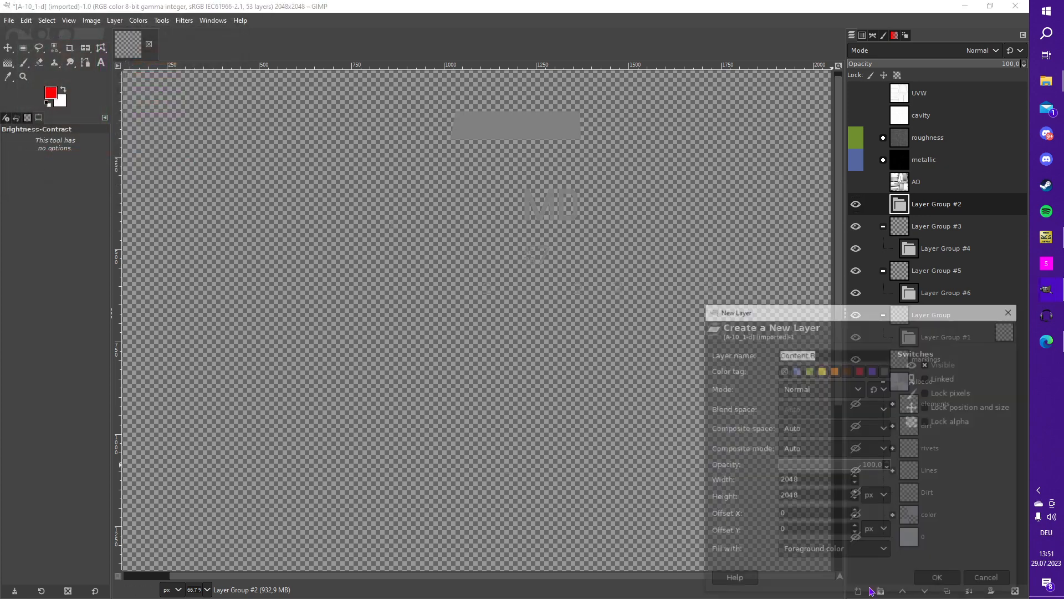
type("Content B")
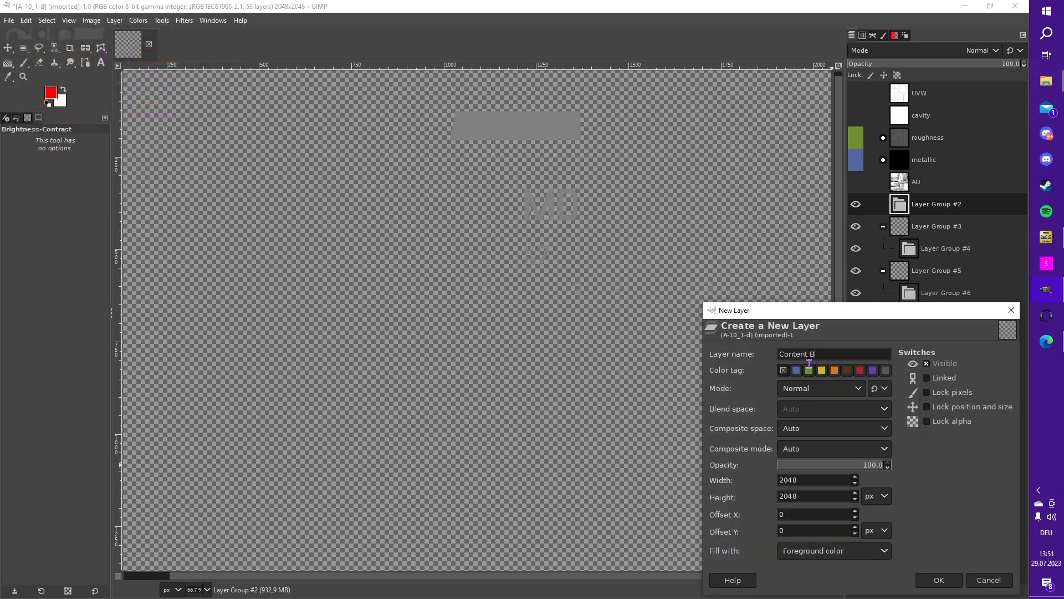
type("R")
left_click(937, 581)
scroll(555, 336, "down", 3)
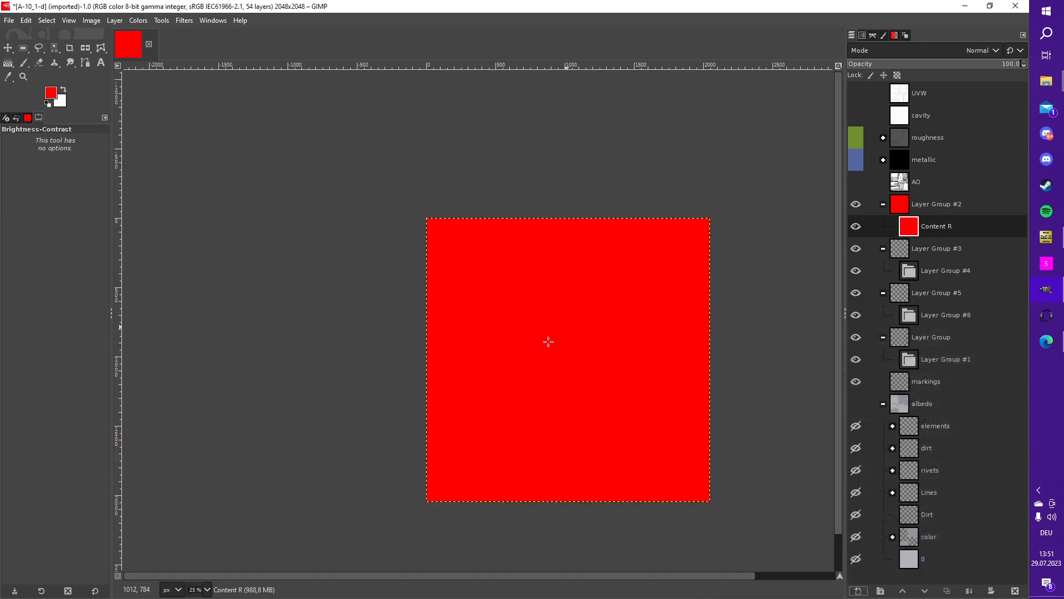
scroll(598, 511, "up", 1)
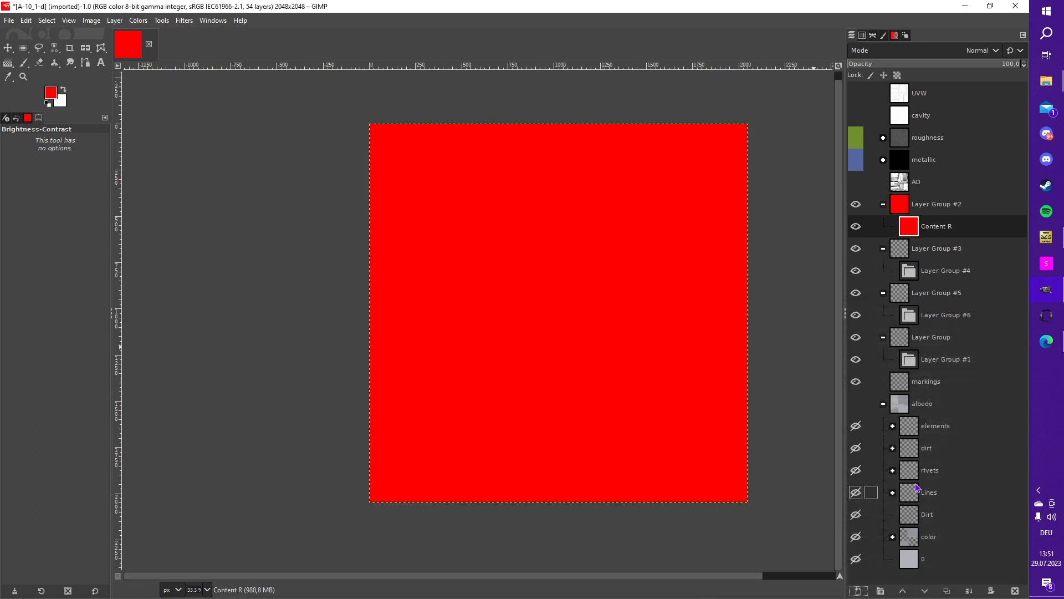
Step: Change the foreground color to pure green and add a 2048 x 2048 layer filled with it above Content R
left_click(51, 99)
left_click_drag(139, 66, 112, 58)
left_click(159, 190)
left_click(857, 590)
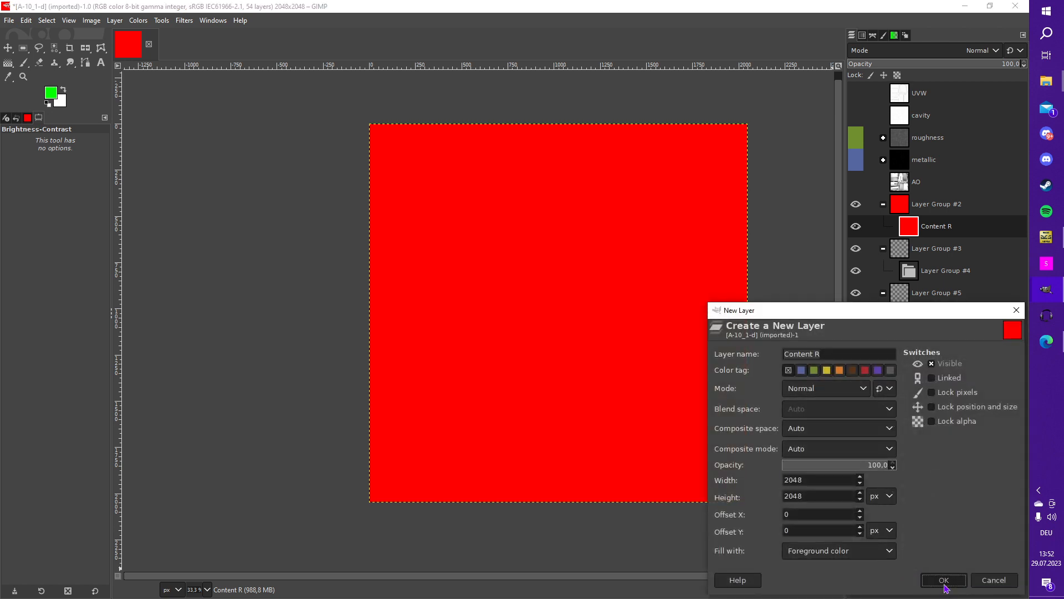
left_click(944, 580)
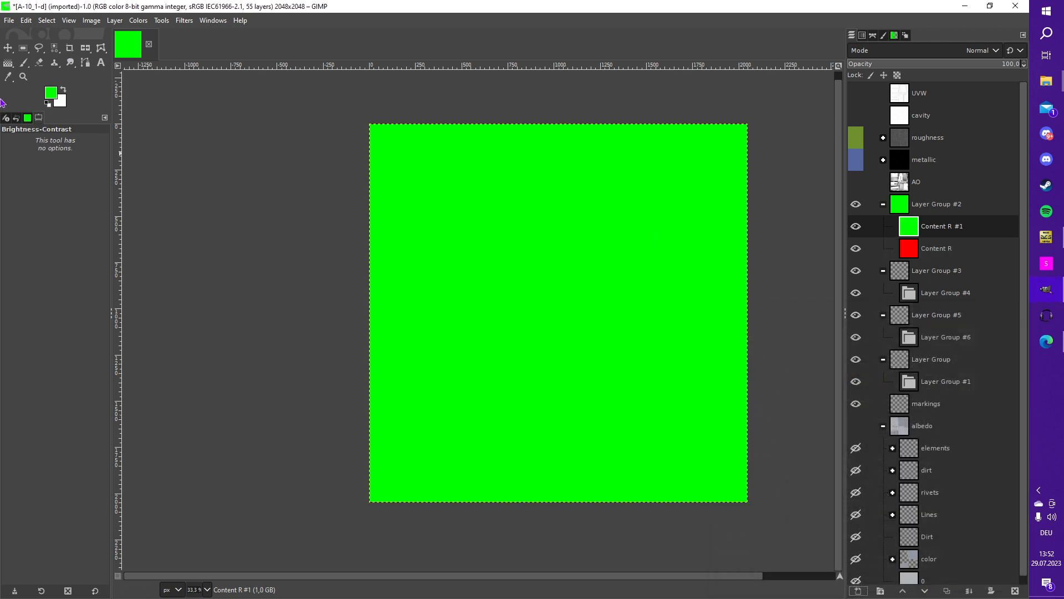
Step: Change the foreground color to blue 0000ff and add a layer filled with it above the green layer
left_click(50, 92)
left_click_drag(146, 74, 91, 75)
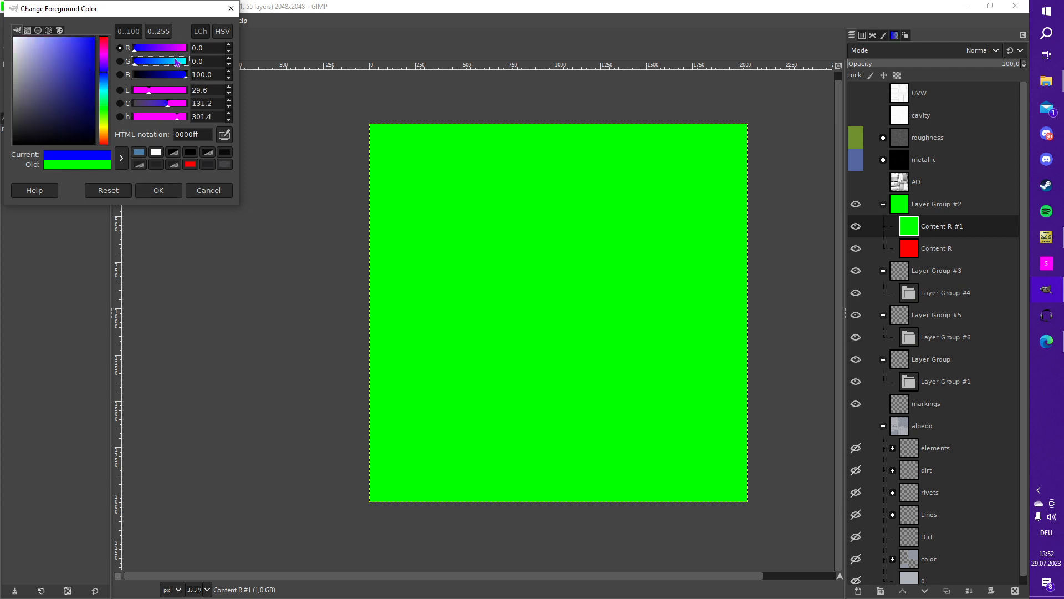
left_click(159, 190)
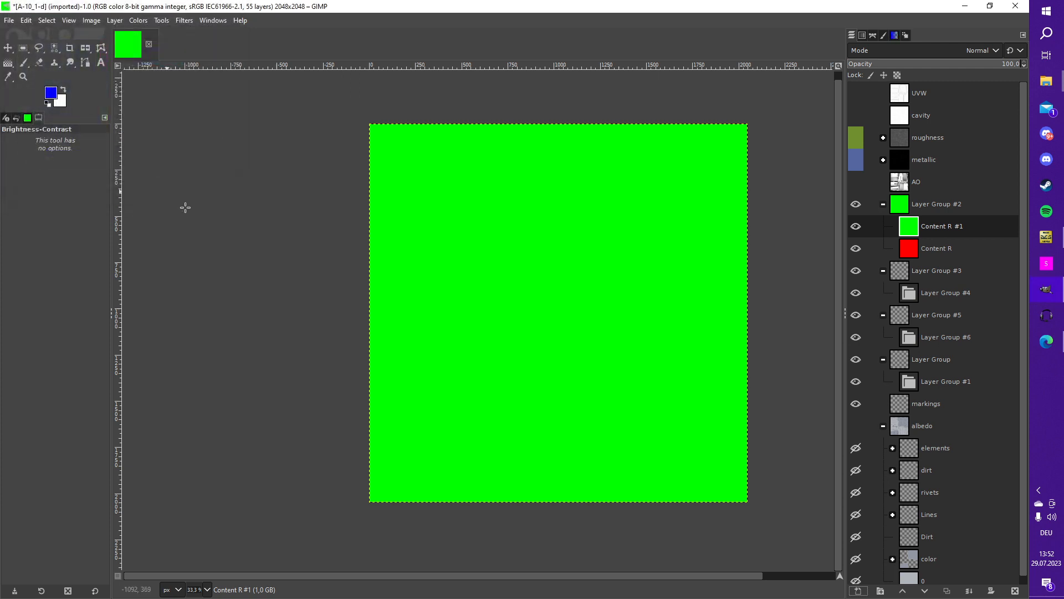
left_click(855, 592)
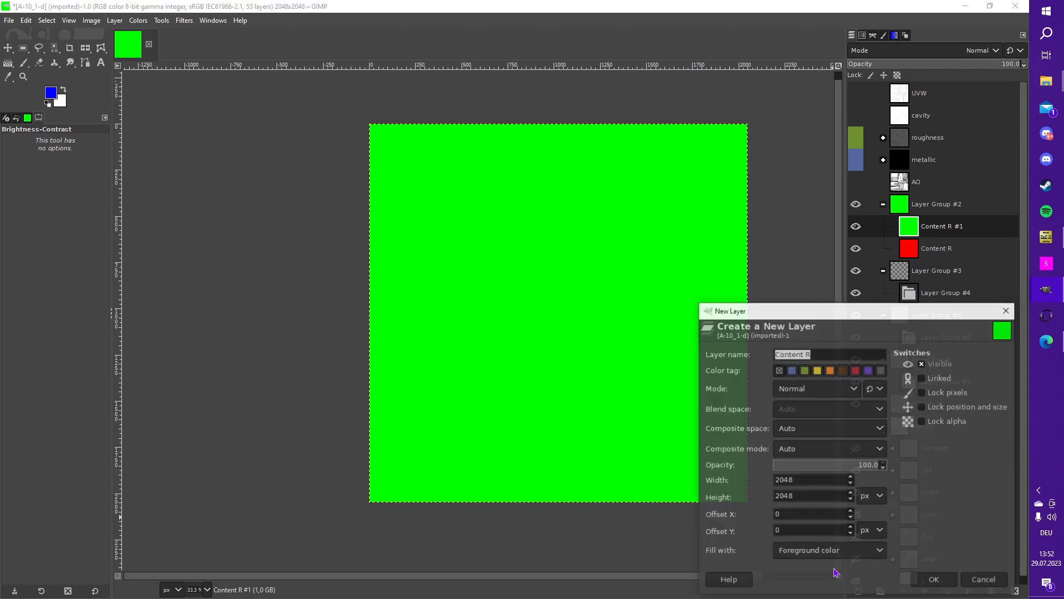
left_click(934, 579)
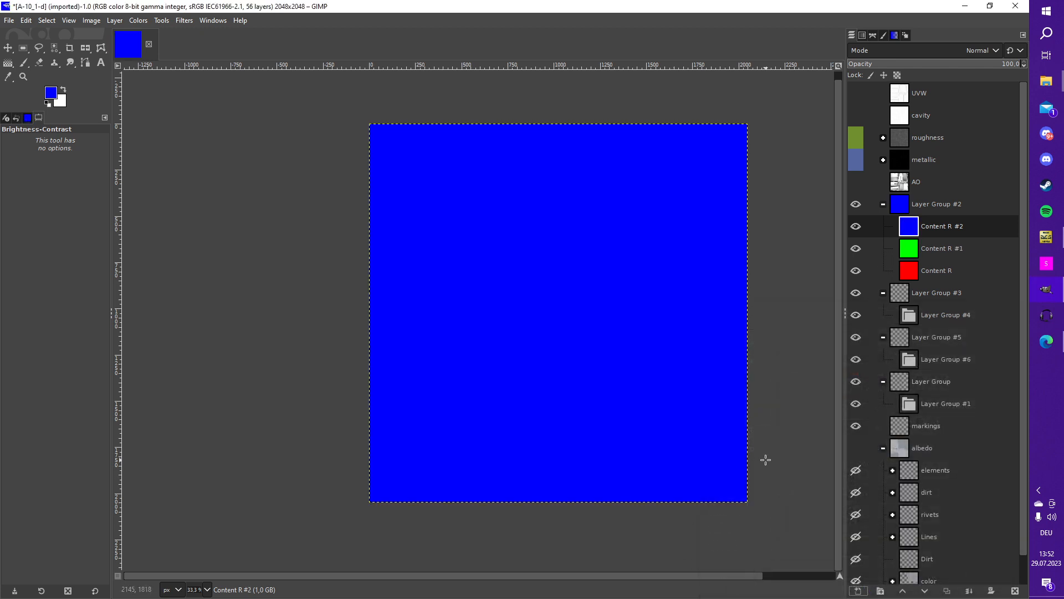
Step: Rename the three top-level groups below Layer Group #2, in order, to RED, GREEN and BLUE
scroll(870, 315, "down", 1)
left_click(911, 265)
key("Page_Down")
key("Page_Down")
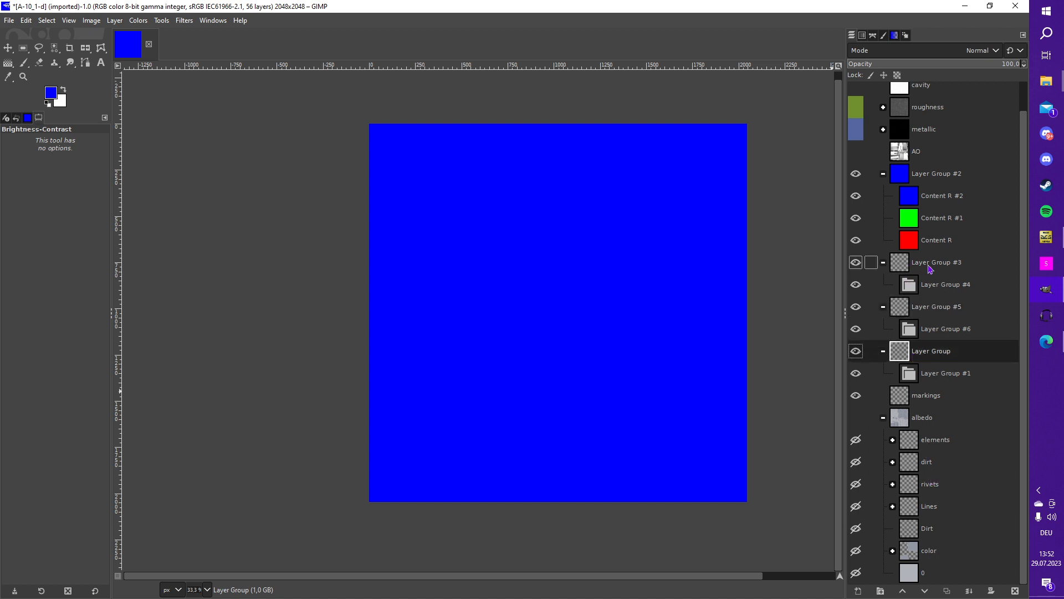
double_click(929, 265)
type("RED")
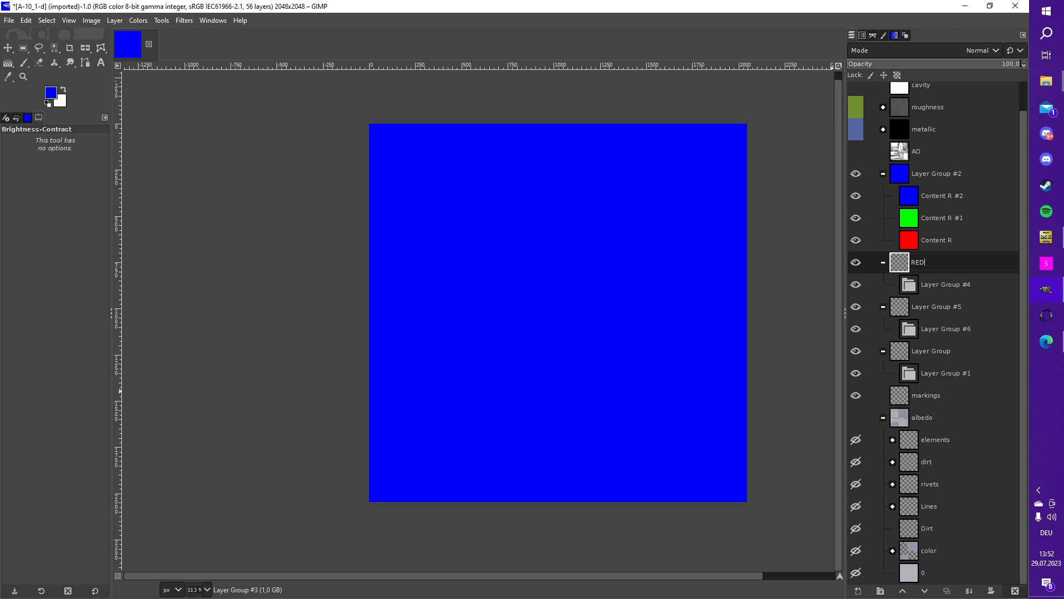
left_click(937, 309)
double_click(937, 310)
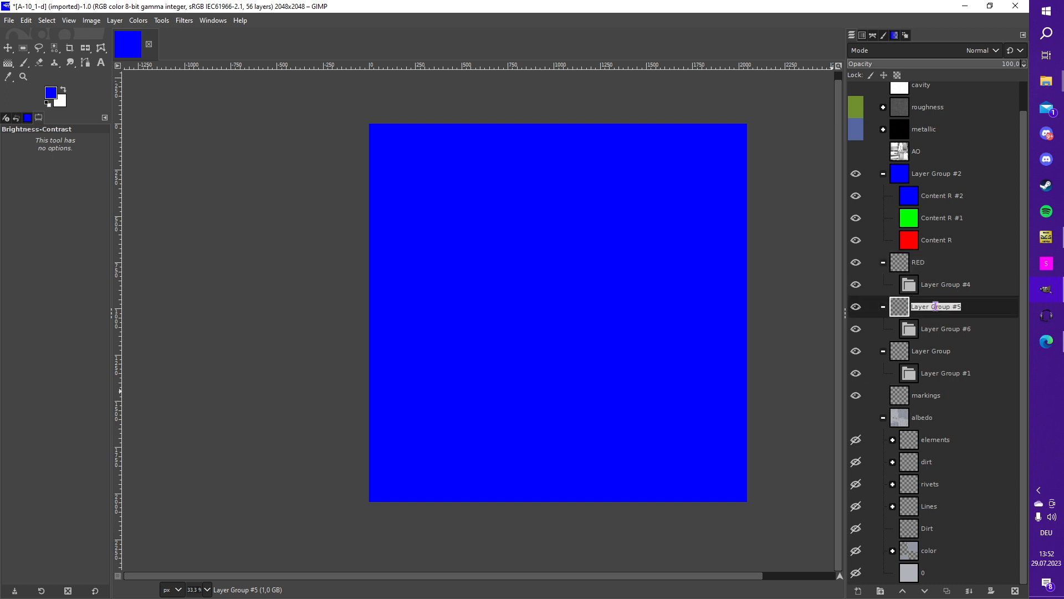
type("GREEN")
double_click(937, 353)
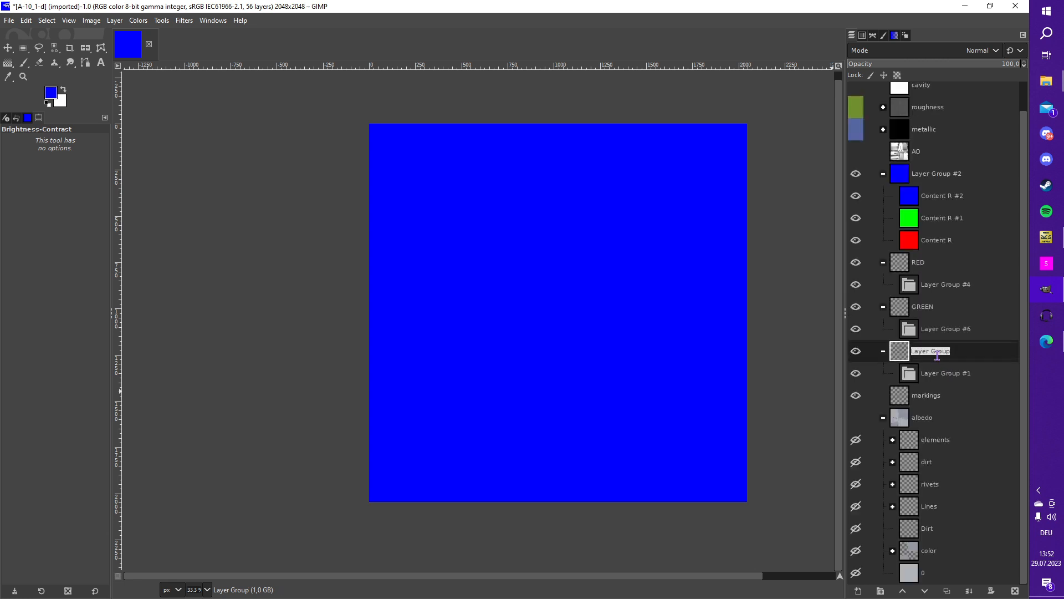
type("BLUE")
left_click(943, 373)
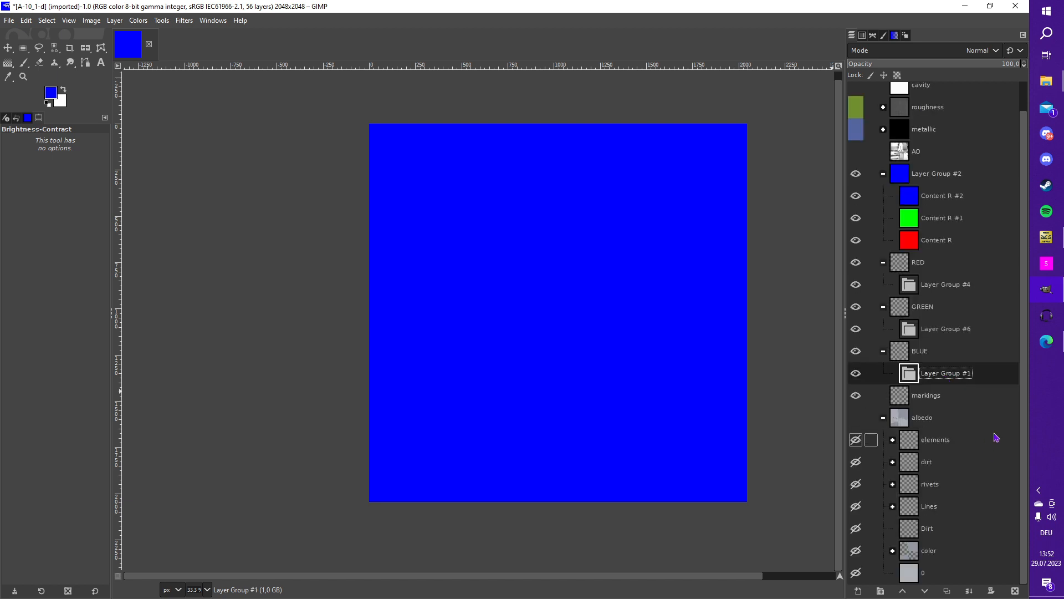
left_click(940, 271)
left_click(941, 312)
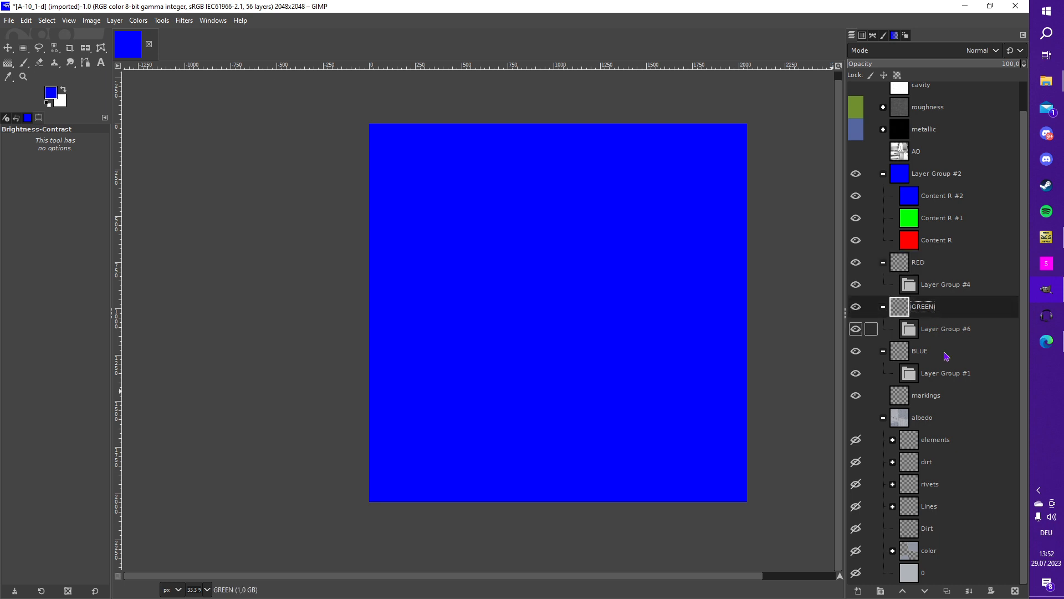
left_click(945, 354)
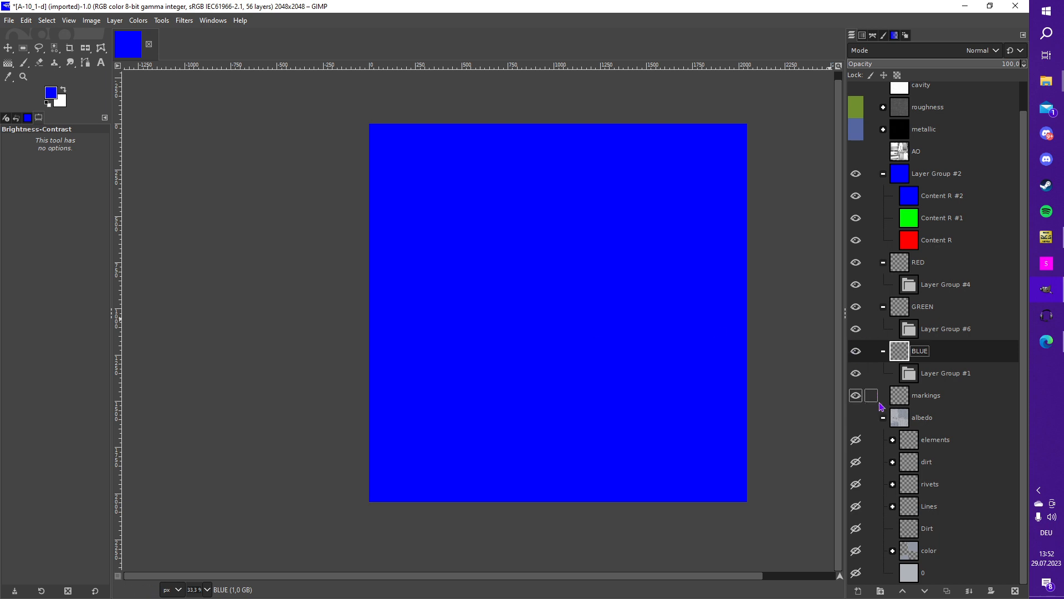
Step: Rename Layer Group #2, which holds the three solid color layers, to ALPHA
left_click(906, 175)
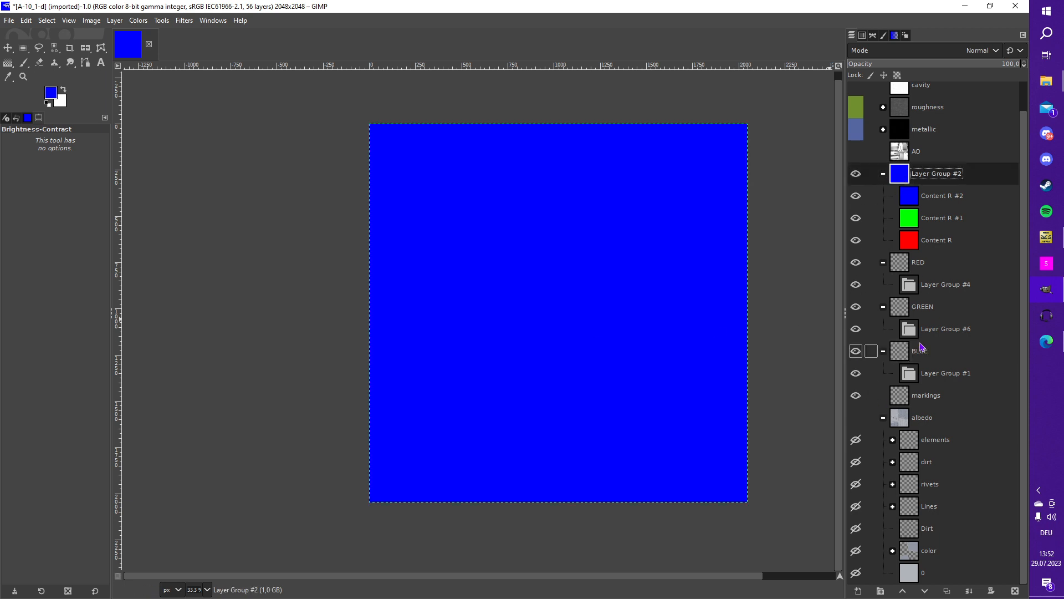
double_click(921, 175)
type("ALPHA")
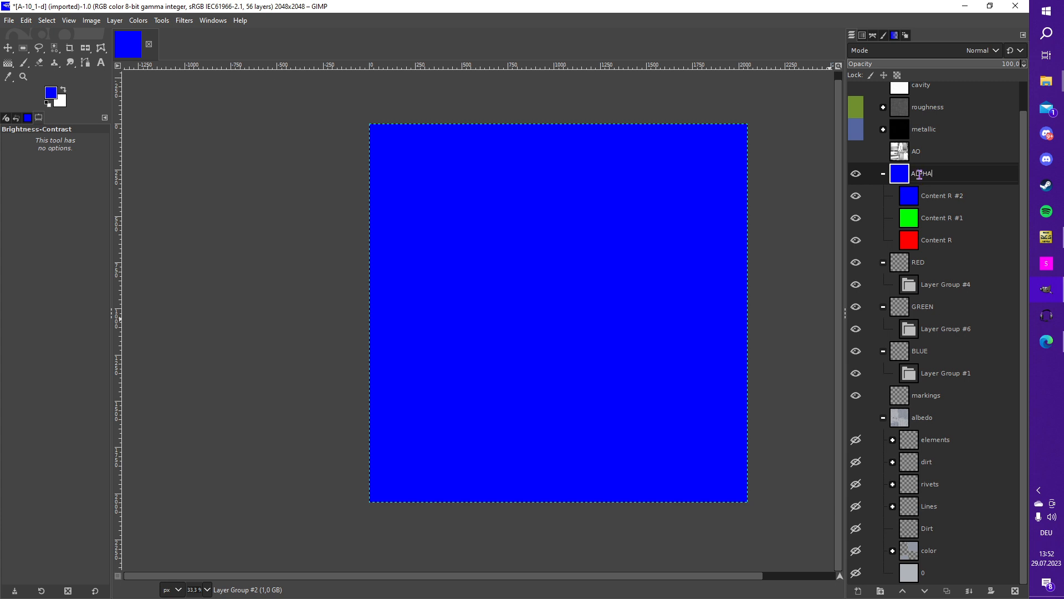
key("Return")
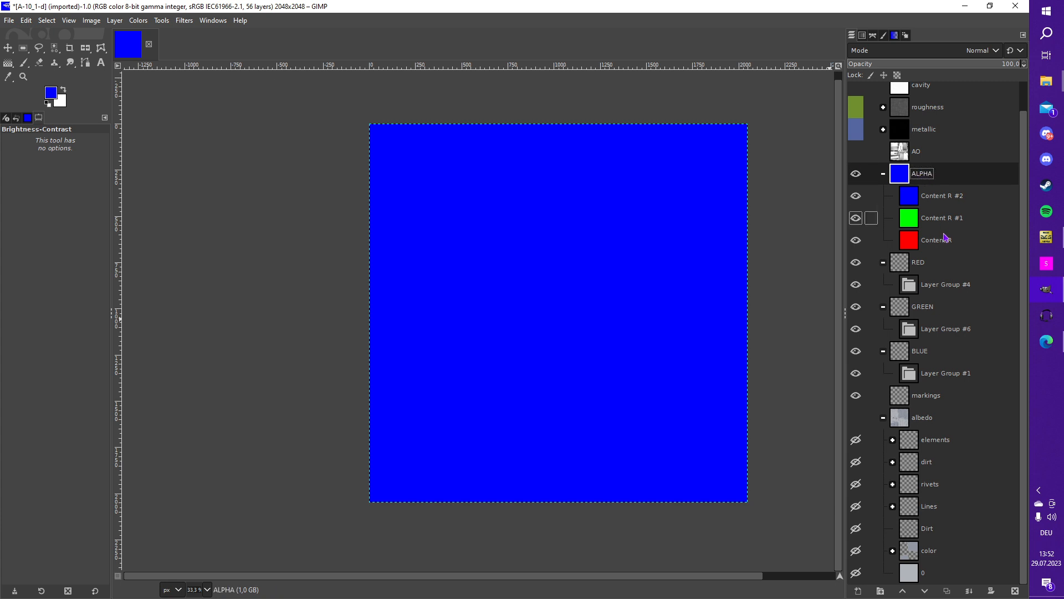
Step: Move the red, blue and green fill layers out of ALPHA to the bottom of the RED, BLUE and GREEN groups respectively
left_click(912, 204)
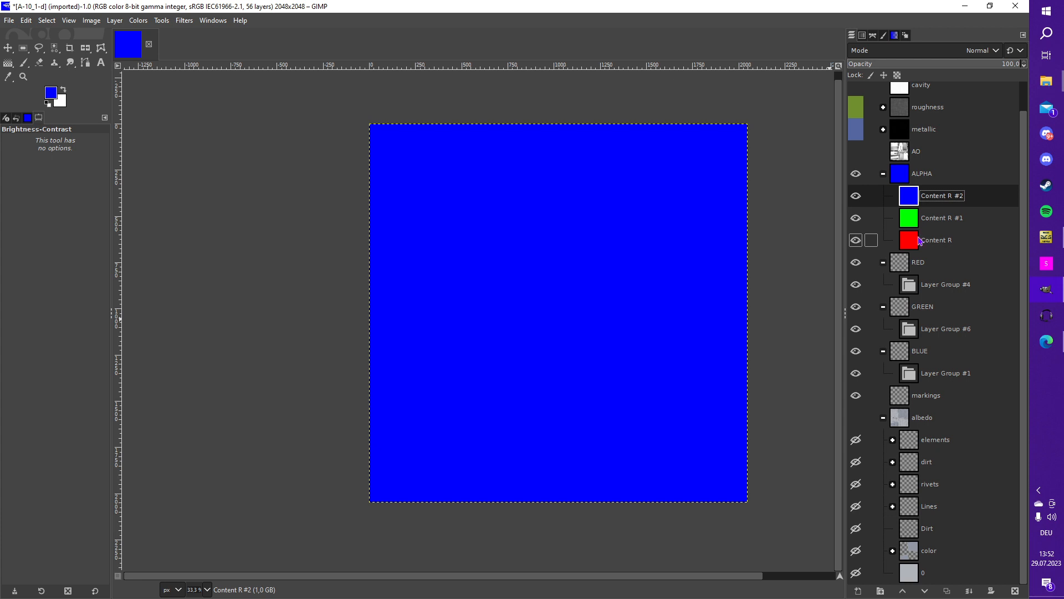
left_click_drag(919, 239, 931, 297)
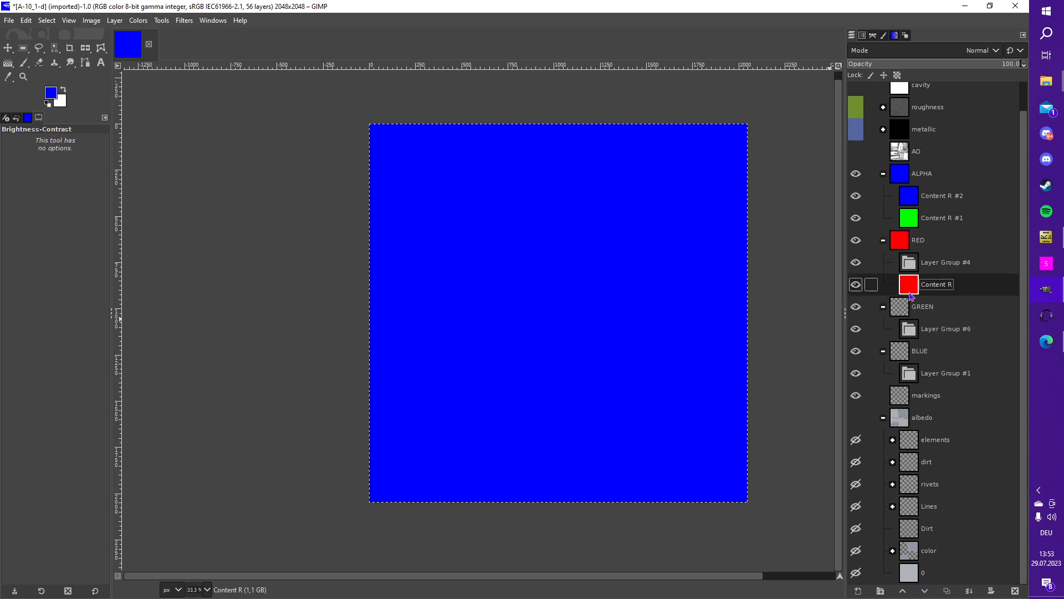
left_click(915, 199)
left_click_drag(914, 198, 923, 387)
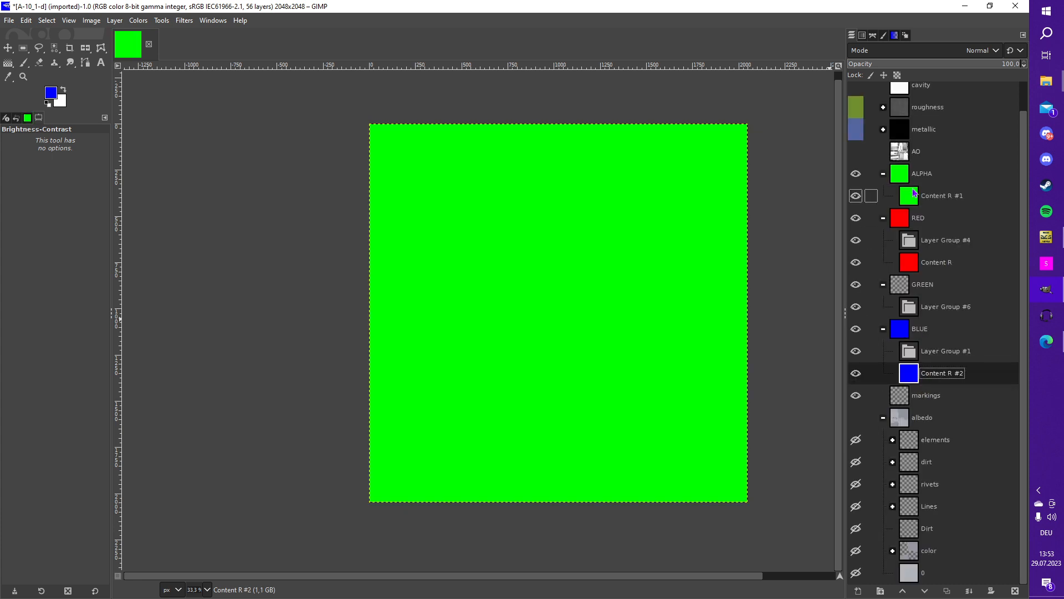
left_click_drag(920, 196, 928, 321)
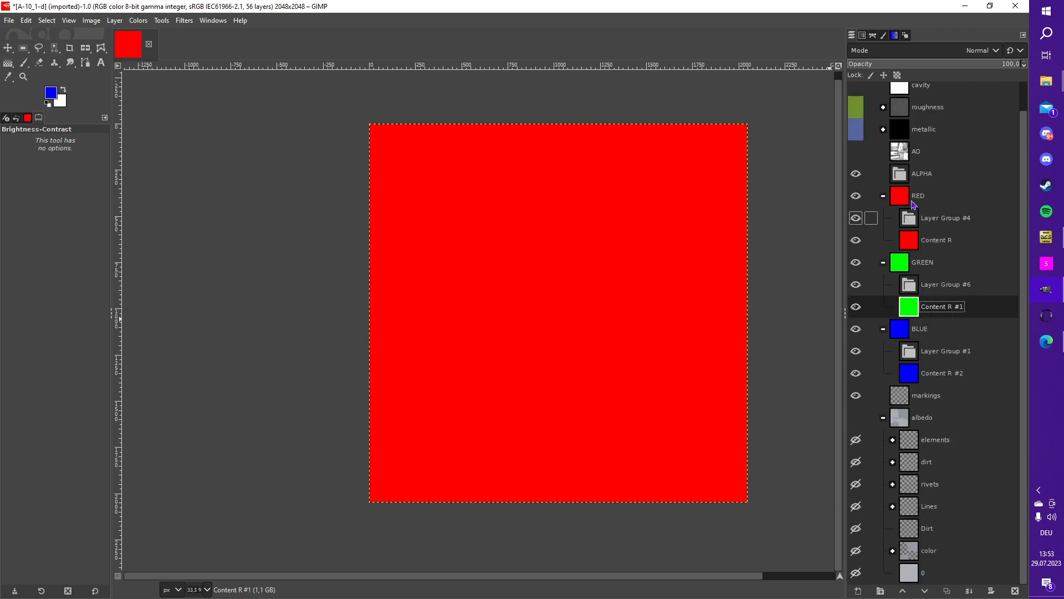
Step: Set the blend mode of the RED, GREEN and BLUE groups to Lighten only
left_click(904, 203)
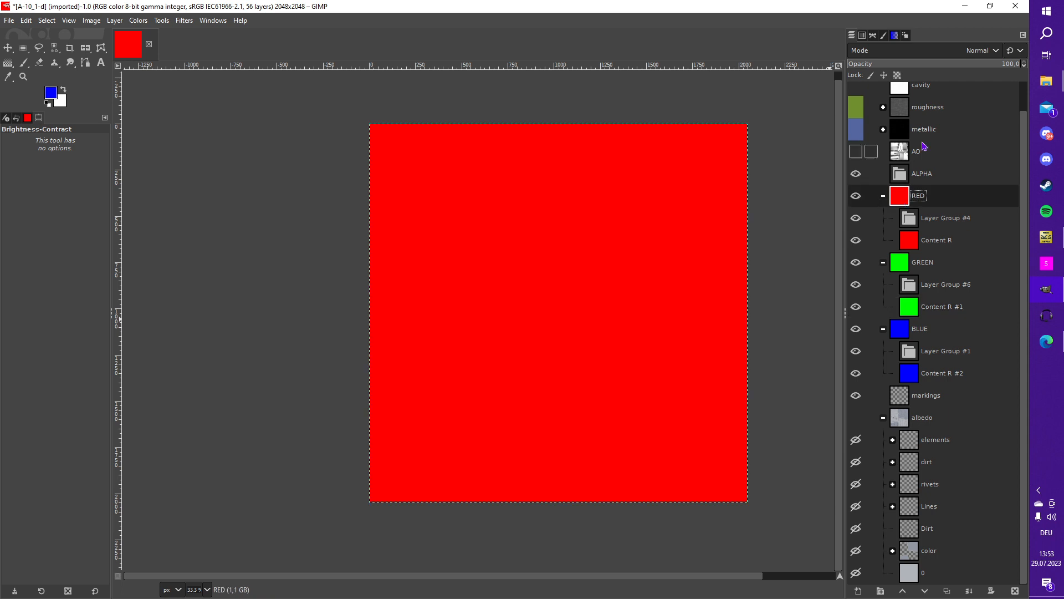
left_click(938, 53)
left_click(908, 165)
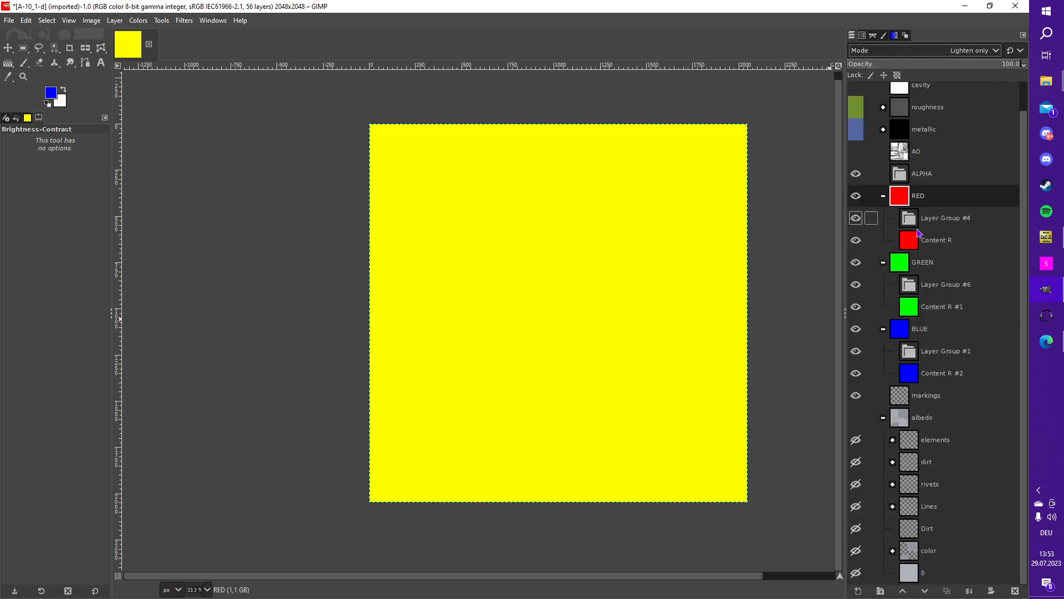
left_click(910, 263)
left_click(930, 54)
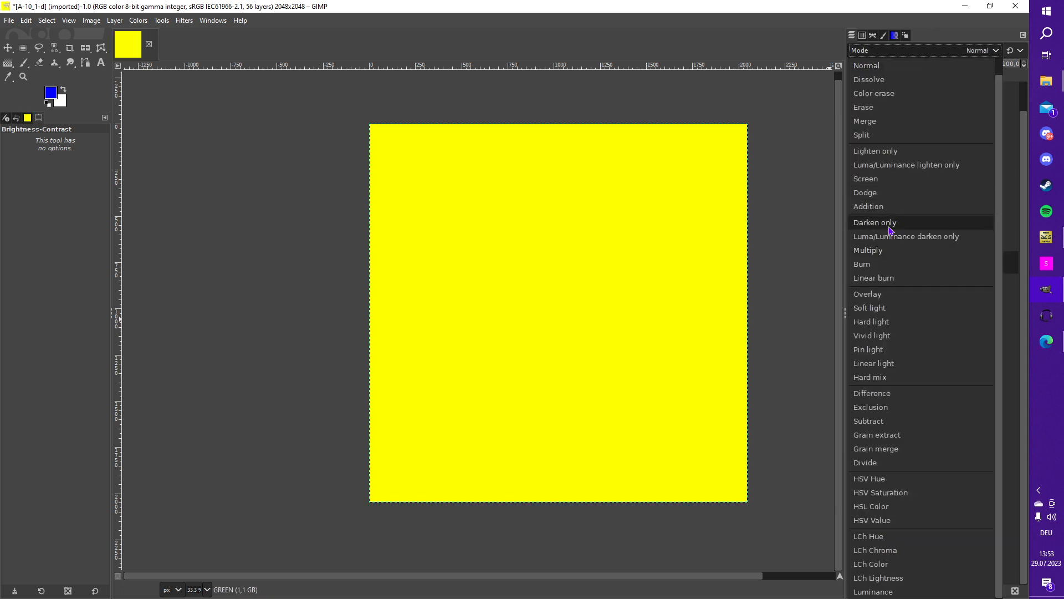
left_click(887, 155)
left_click(904, 329)
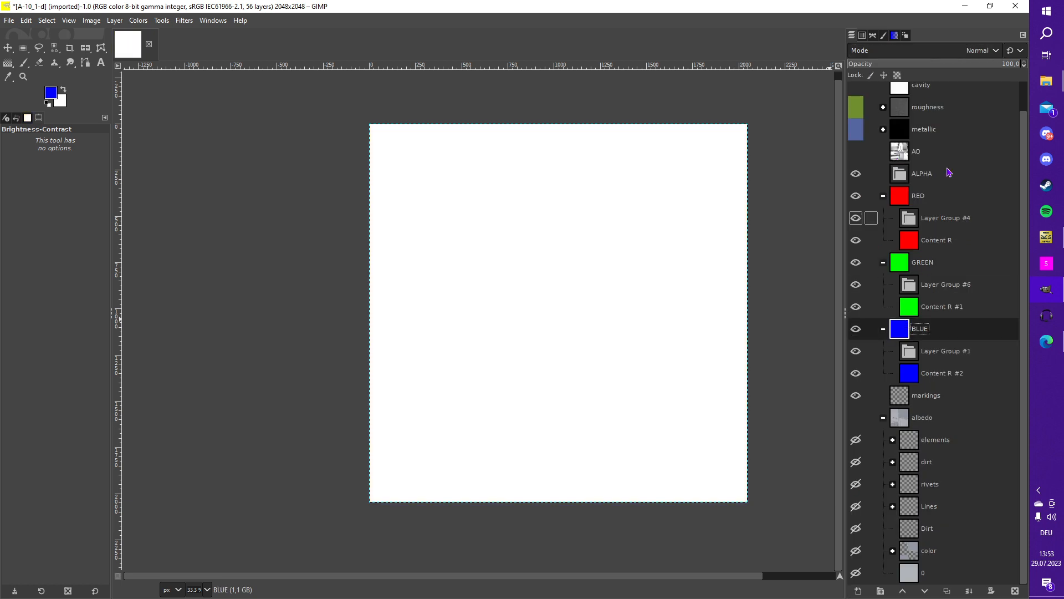
left_click(942, 50)
left_click(891, 155)
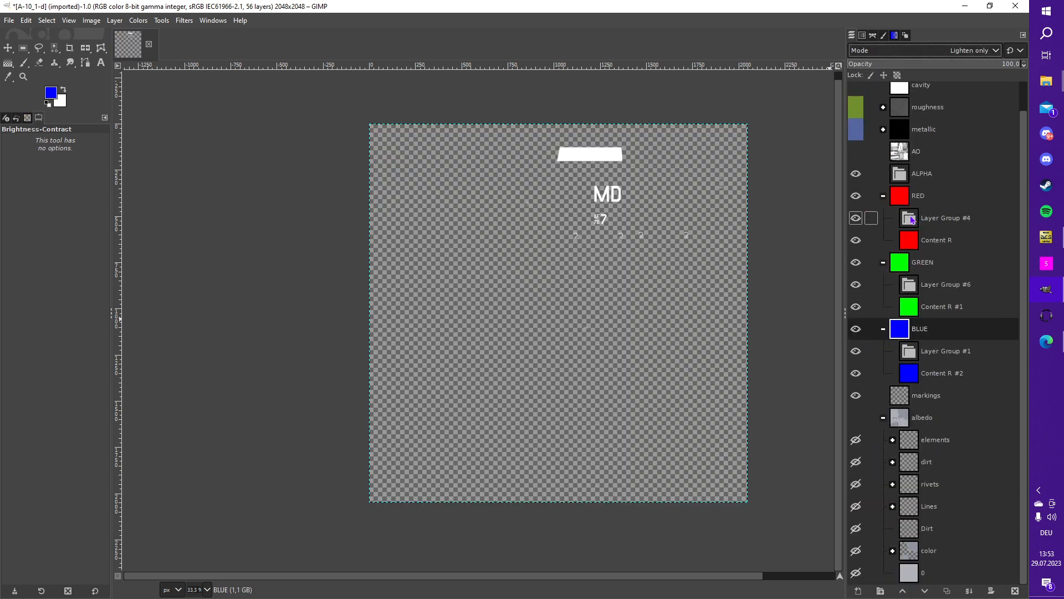
Step: Set the blend mode of the subgroups inside RED, GREEN and BLUE to Darken only
left_click(913, 220)
left_click(943, 50)
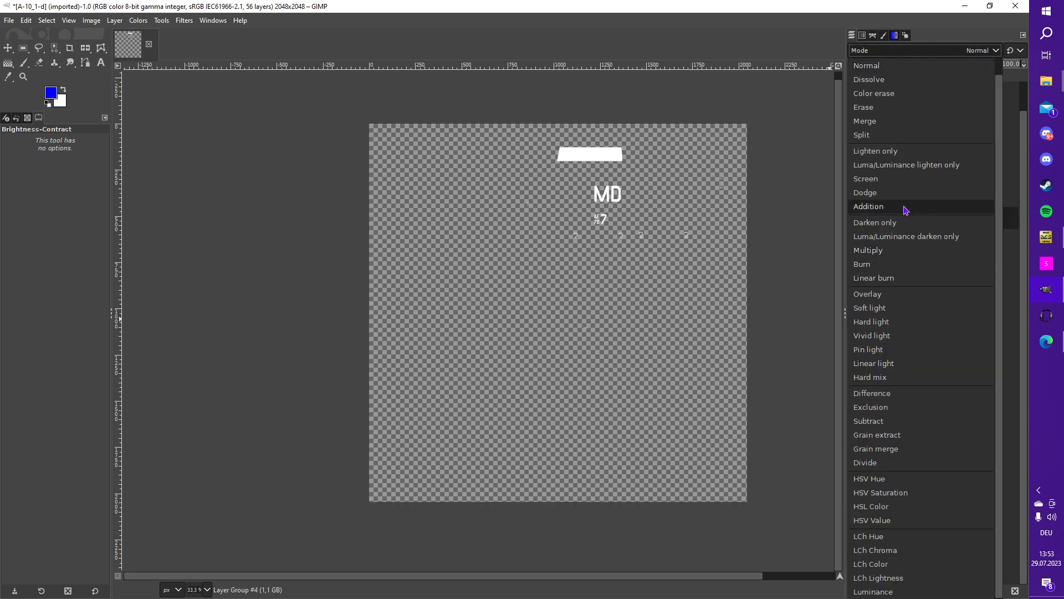
left_click(903, 222)
left_click(942, 284)
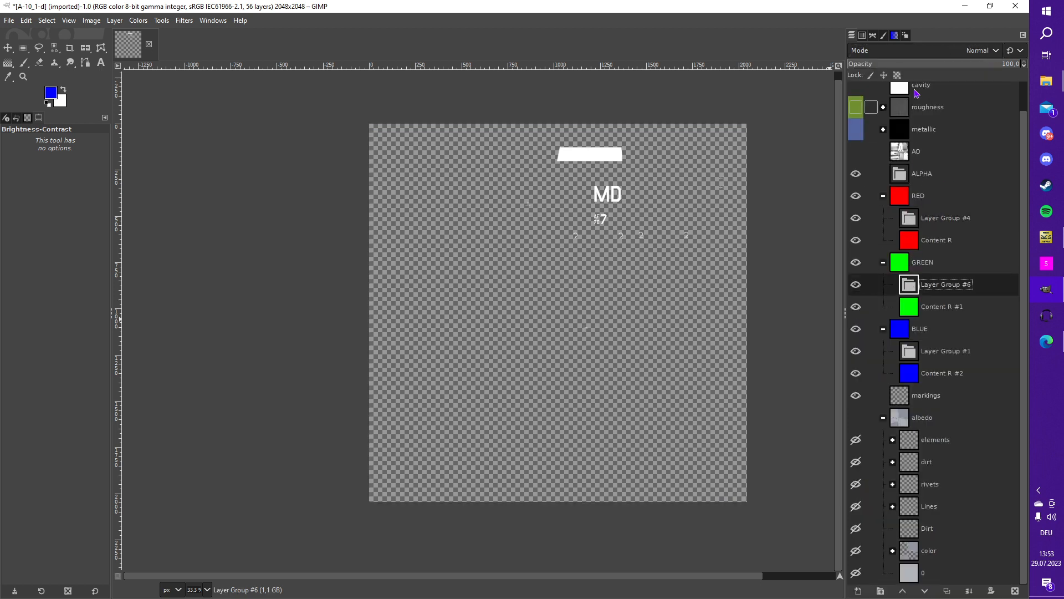
left_click(937, 50)
left_click(910, 223)
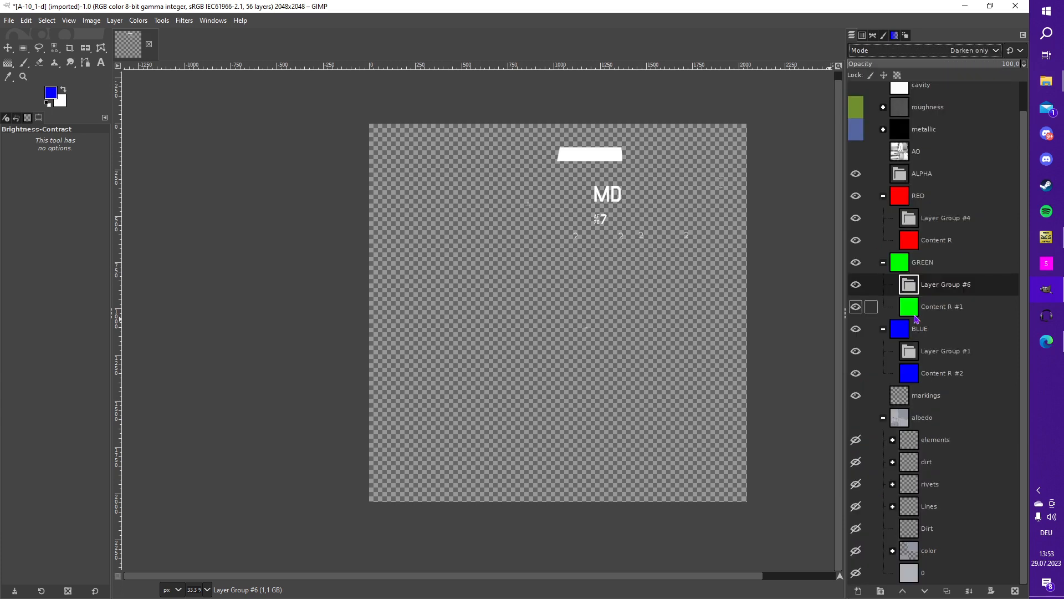
left_click(943, 351)
left_click(942, 51)
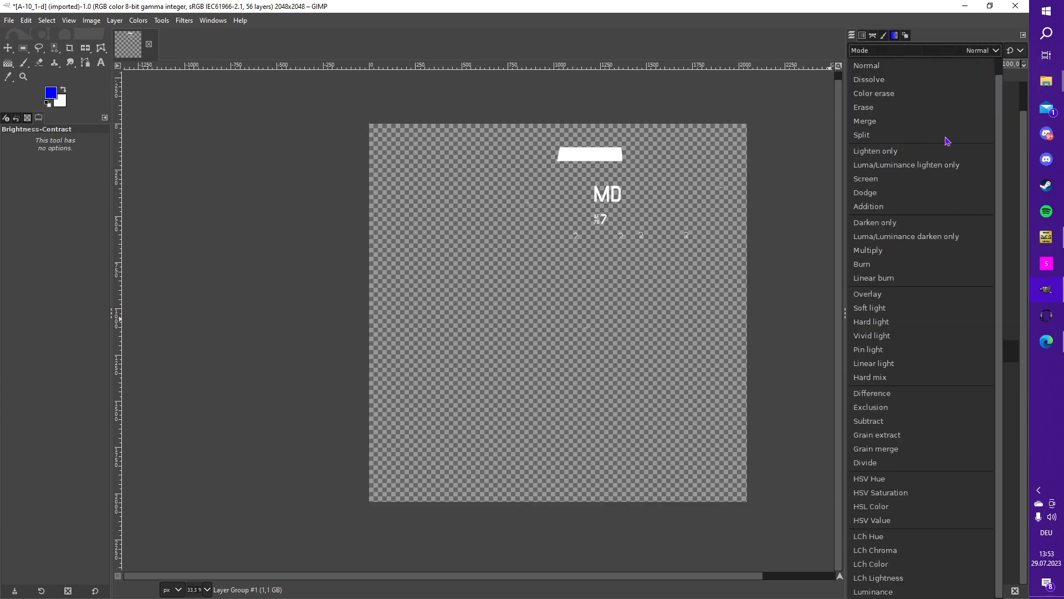
left_click(924, 222)
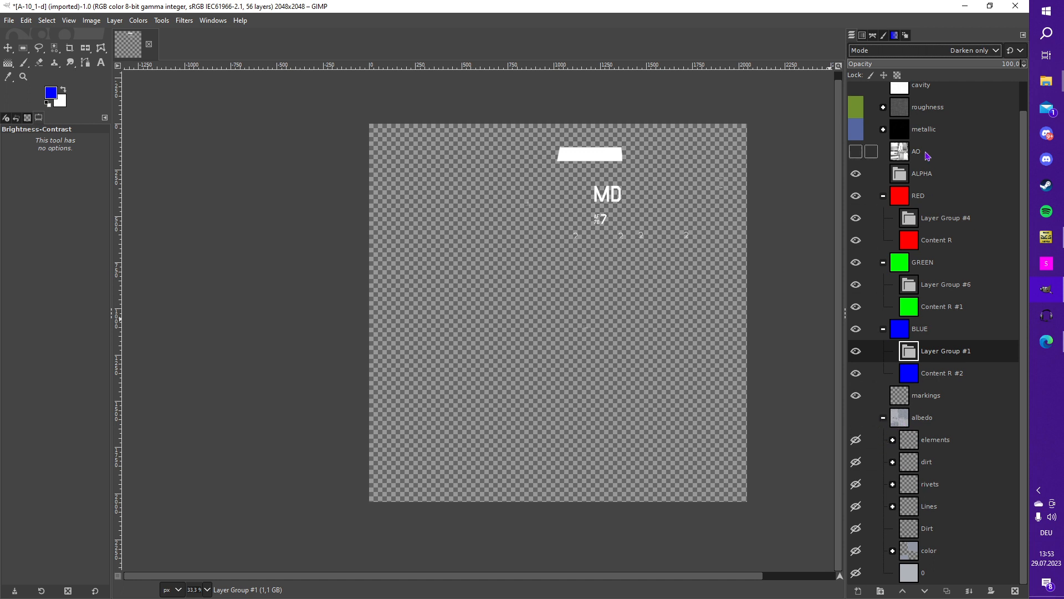
left_click(911, 111)
left_click(910, 133)
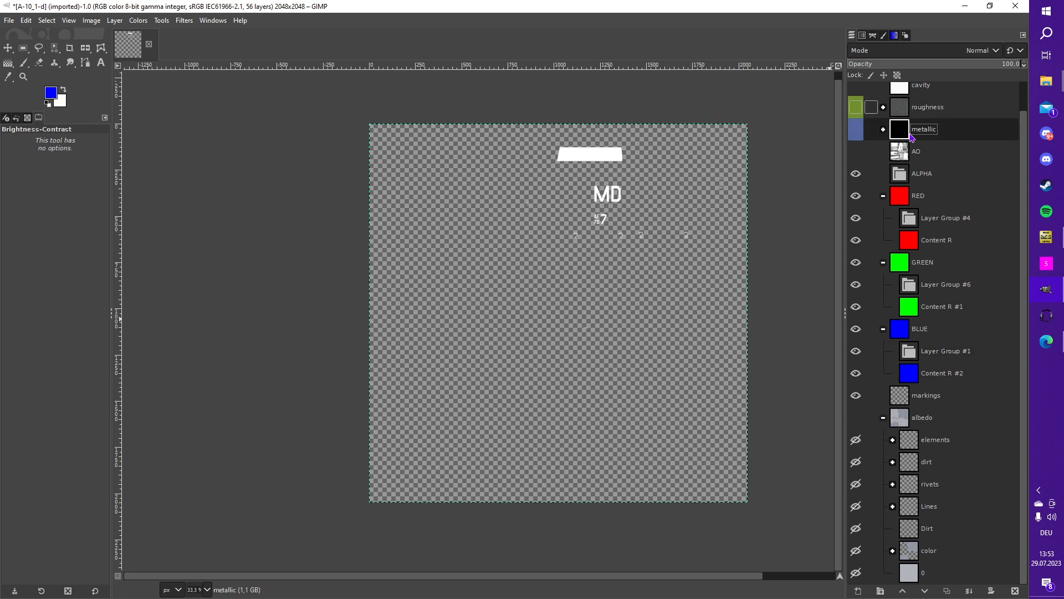
left_click(923, 395)
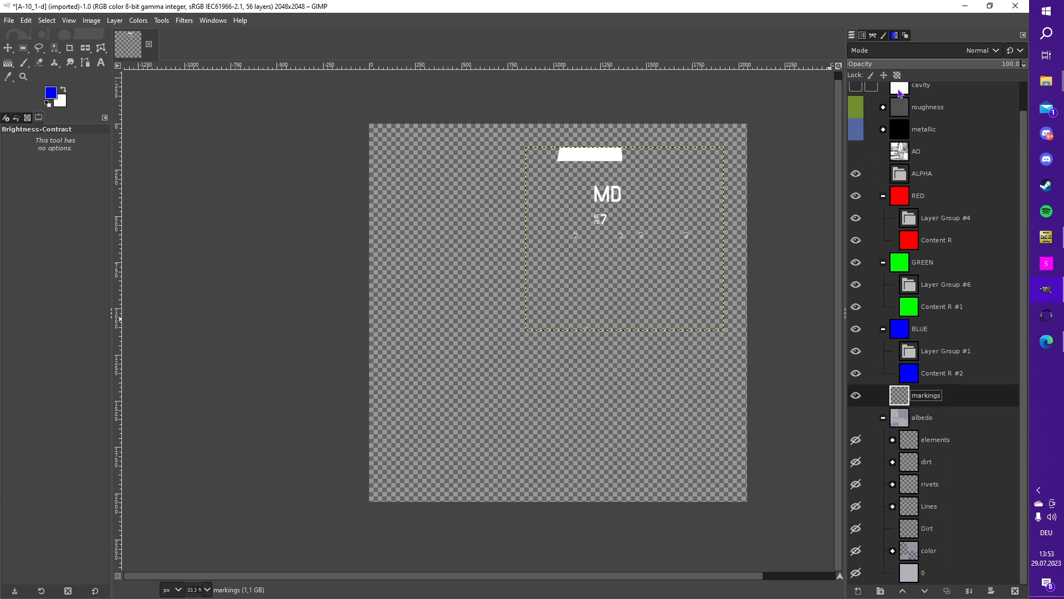
Step: Move the AO layer into Layer Group #4 inside the RED group
scroll(900, 93, "up", 1)
left_click(901, 160)
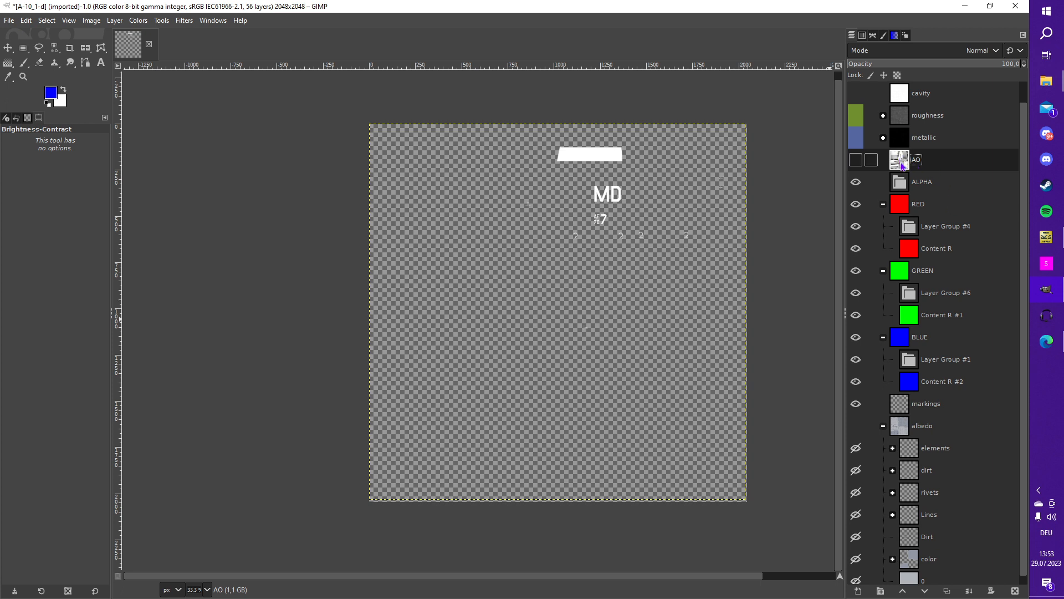
left_click_drag(901, 161, 925, 239)
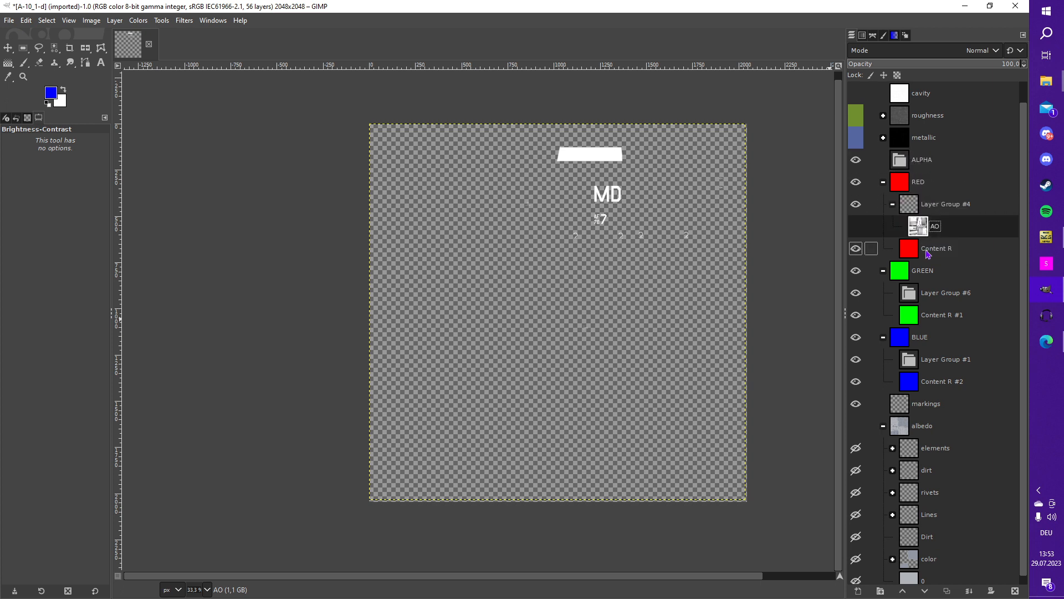
Step: Rename the subgroups inside RED, GREEN and BLUE to content R, content G and content B
double_click(923, 206)
type("v")
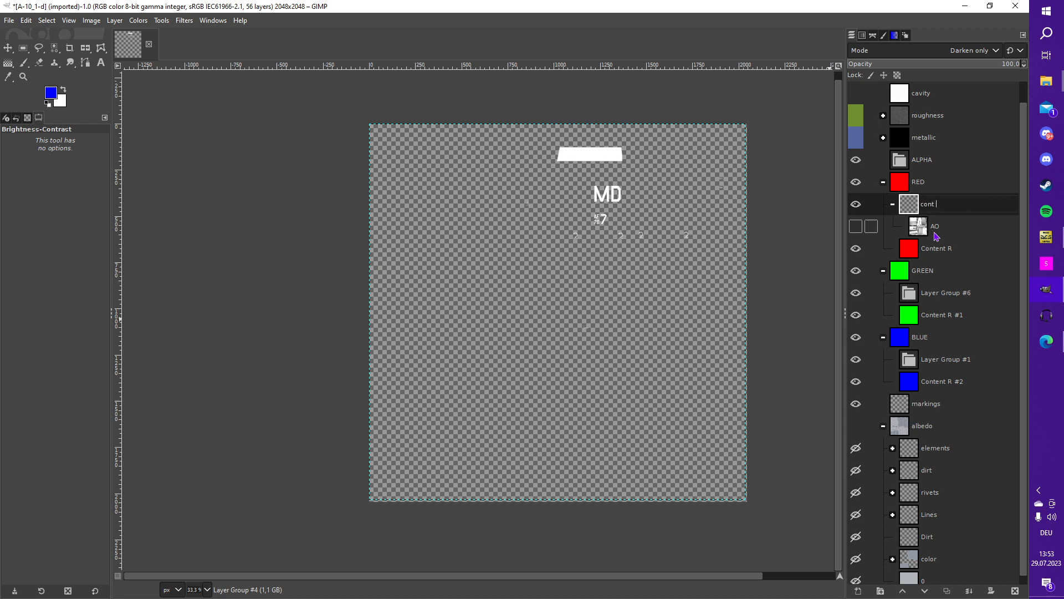
type("ontent R")
key("Return")
double_click(940, 292)
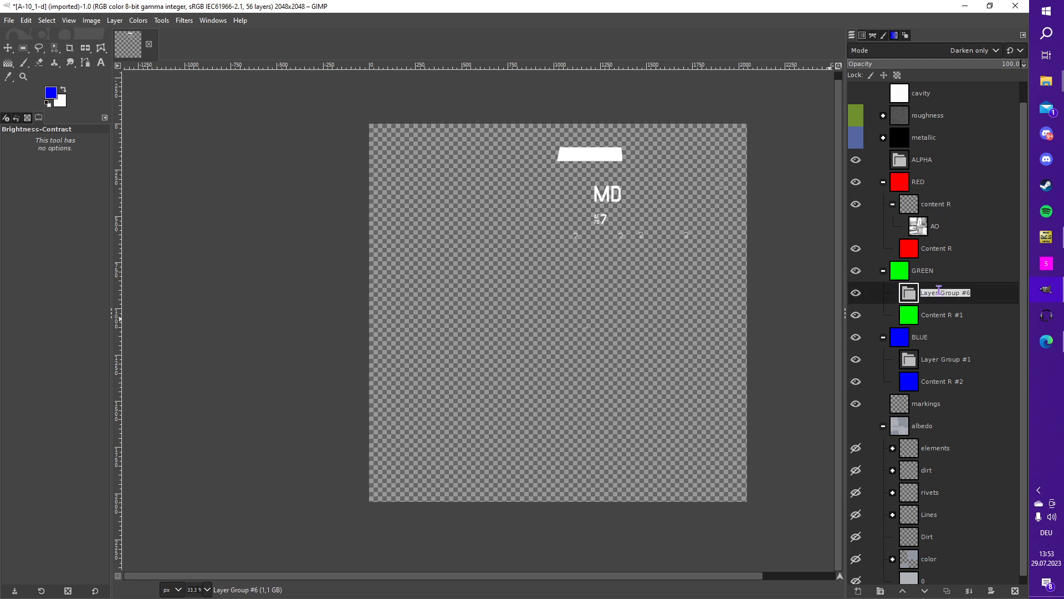
type("content G")
double_click(967, 361)
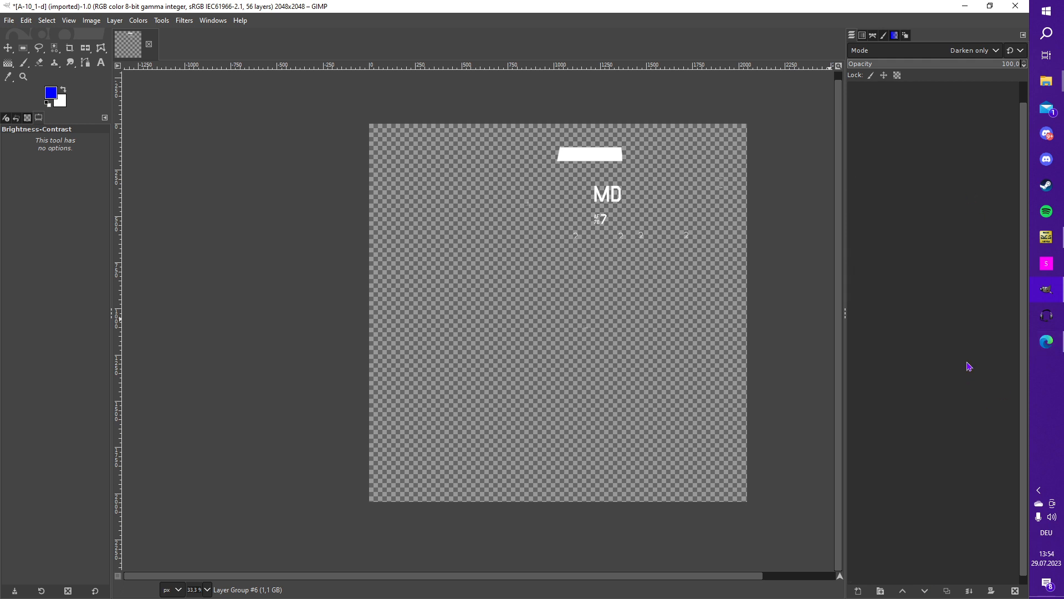
type("content B")
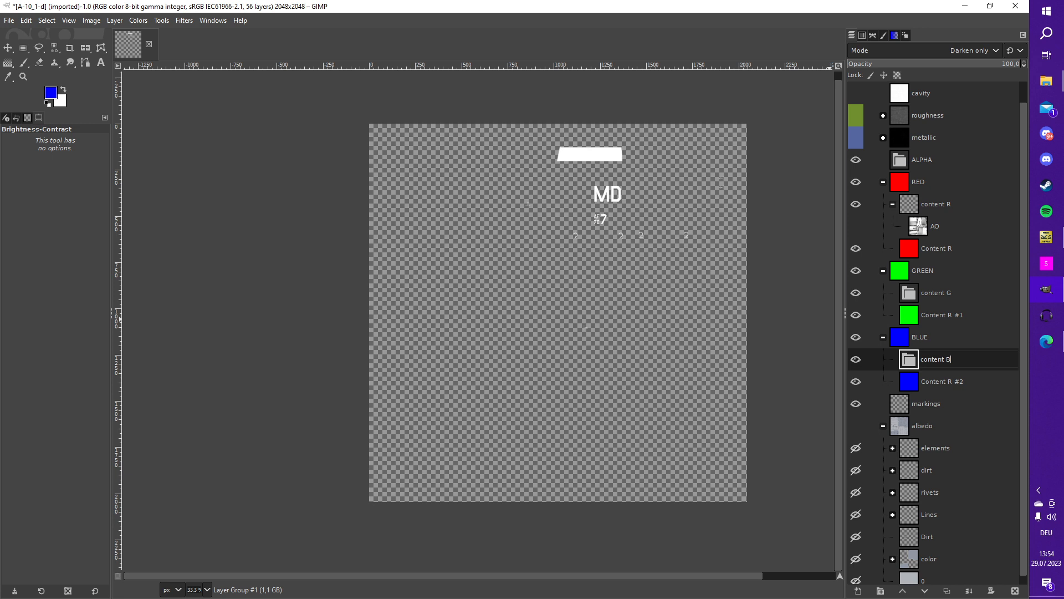
key("Return")
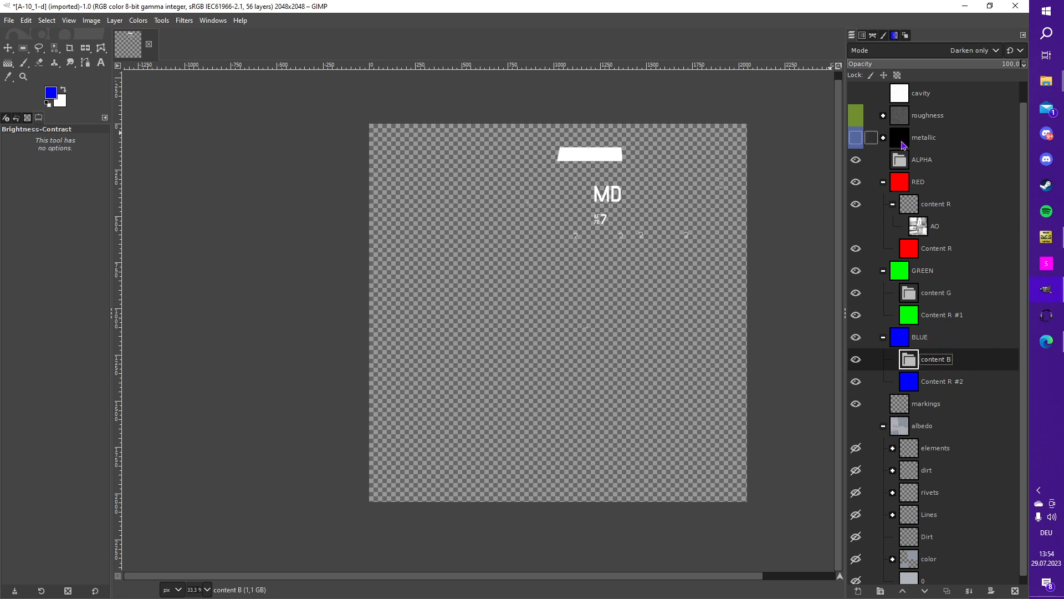
Step: Move metallic into content B and roughness into content G, and make the roughness and AO layers visible
left_click_drag(902, 143, 926, 362)
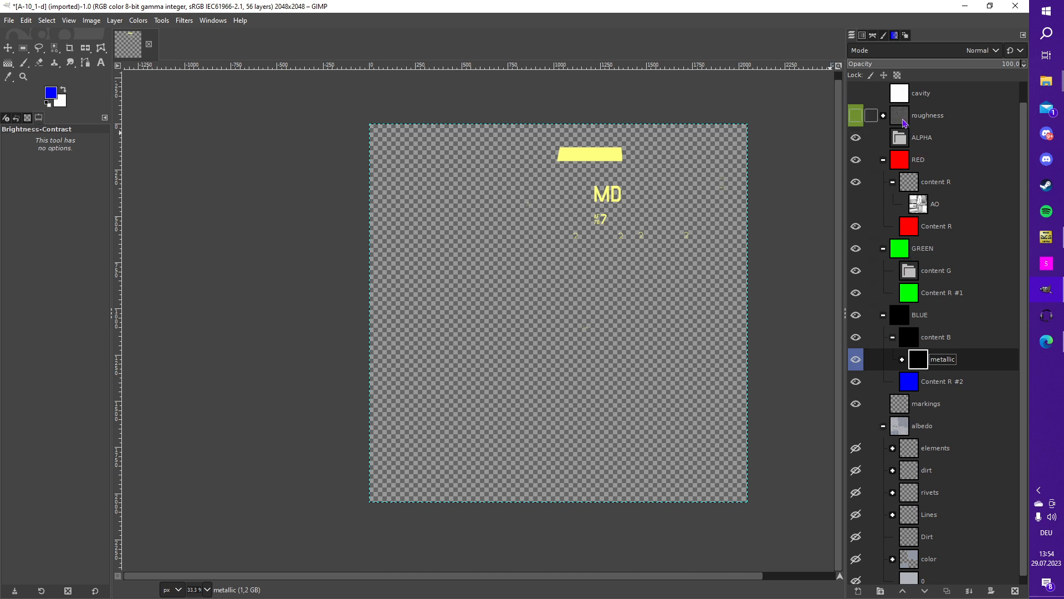
left_click(856, 116)
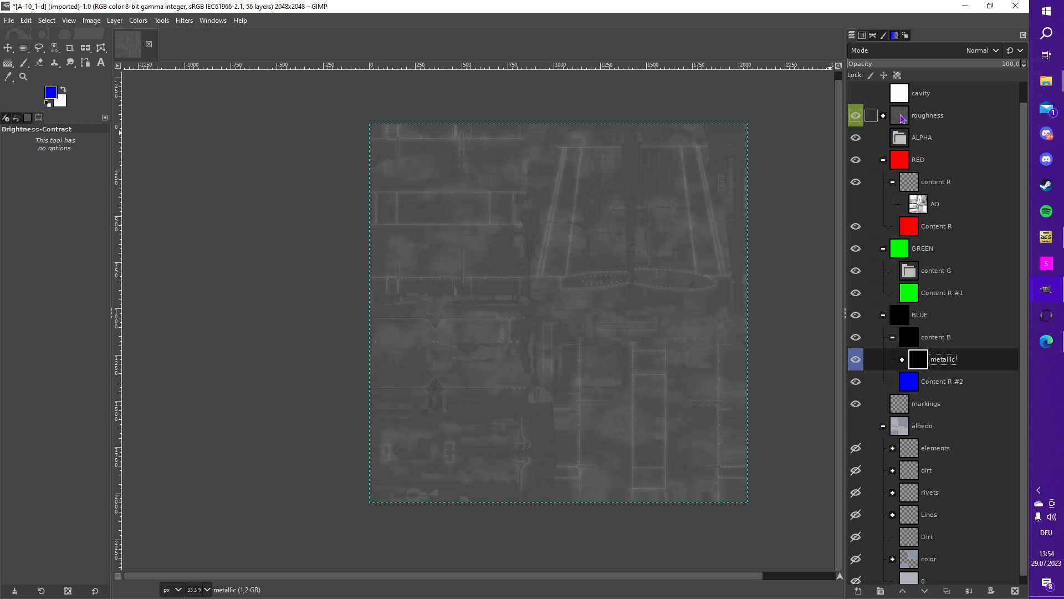
left_click_drag(902, 122, 921, 277)
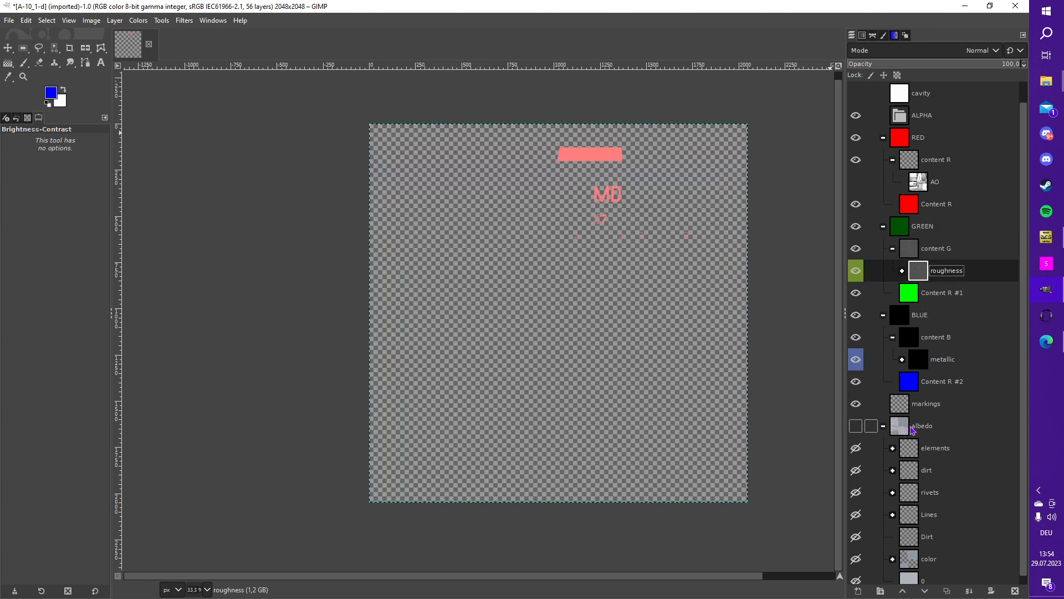
left_click(857, 183)
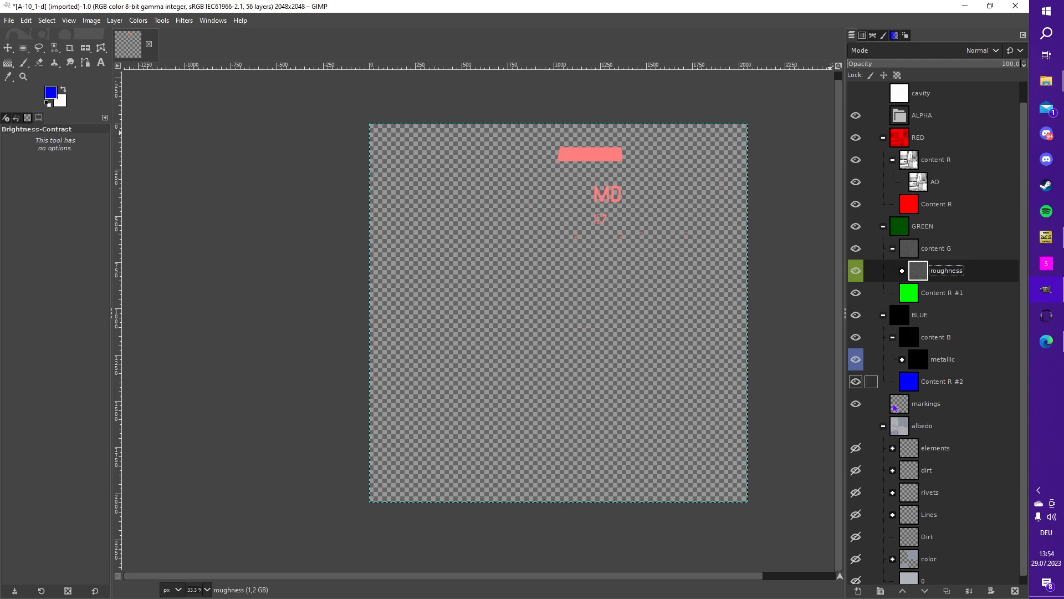
Step: Move the markings layer into content G above roughness and check the tail markings on the canvas
left_click_drag(901, 413, 913, 118)
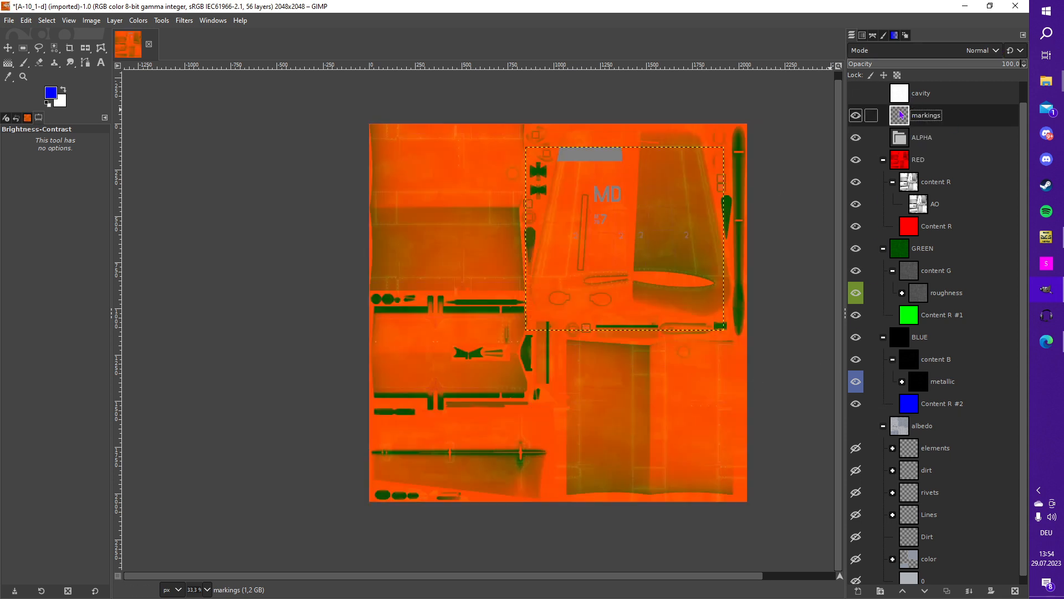
left_click_drag(901, 119, 930, 270)
scroll(587, 165, "up", 4, "ctrl")
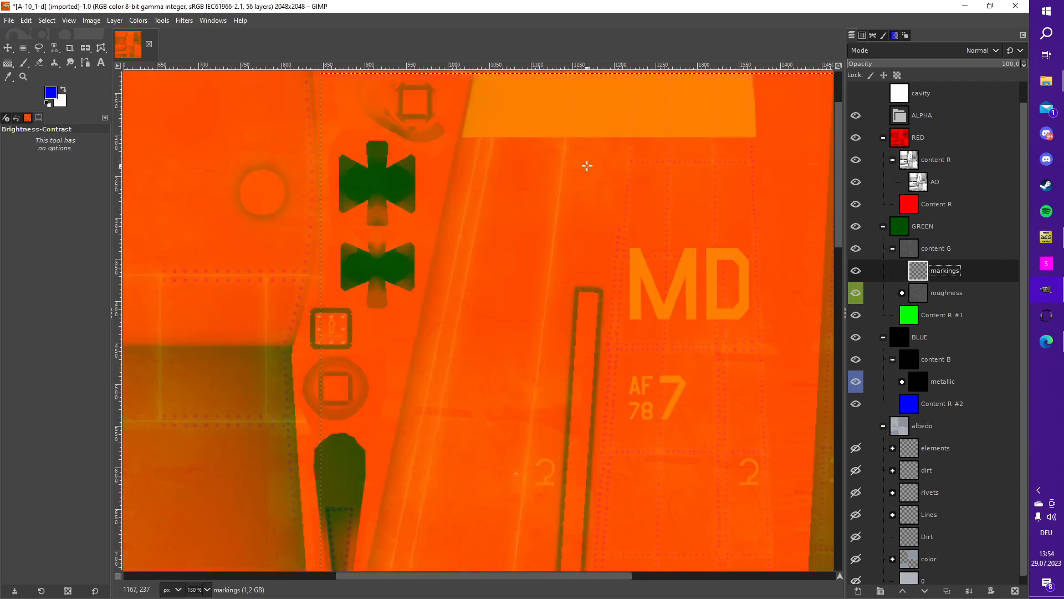
scroll(591, 151, "down", 4, "ctrl")
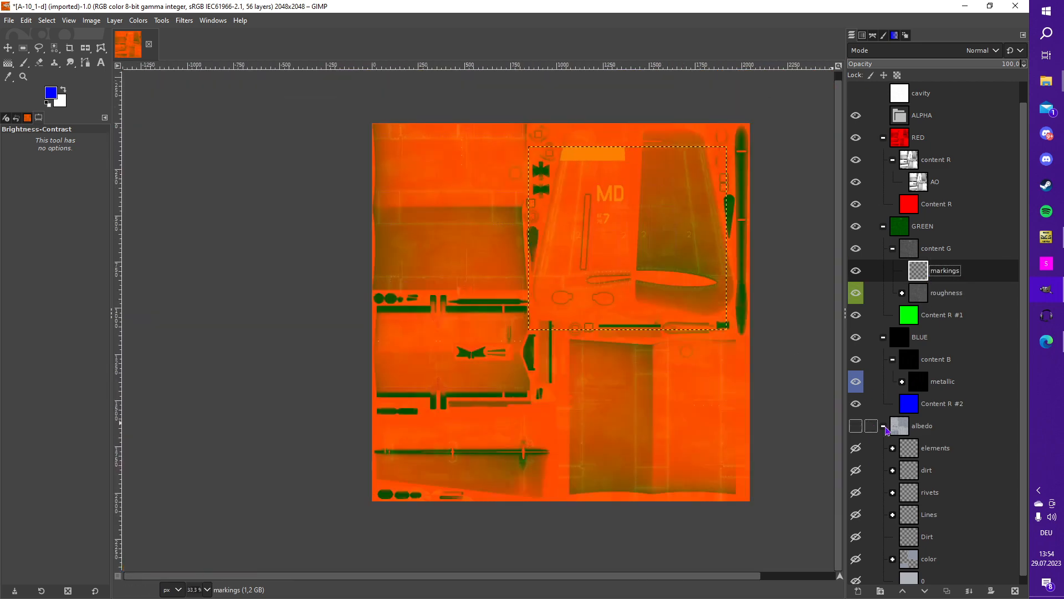
Step: Switch to ModelViewer, display the metallic channel, and examine it on the A-10's engines, fuselage and tail fin before returning to GIMP
left_click(916, 387)
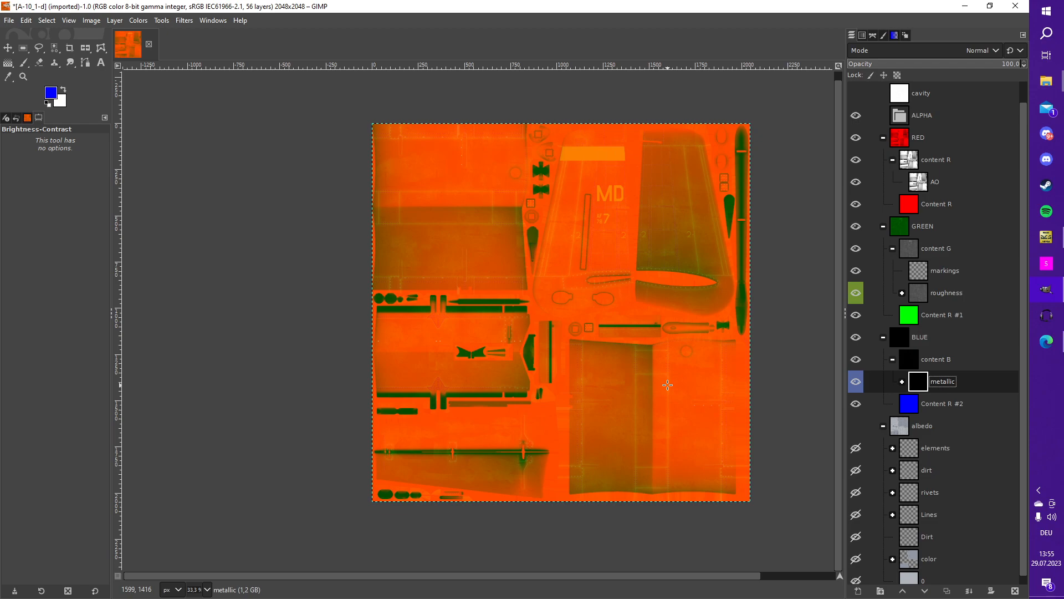
key("alt+Tab")
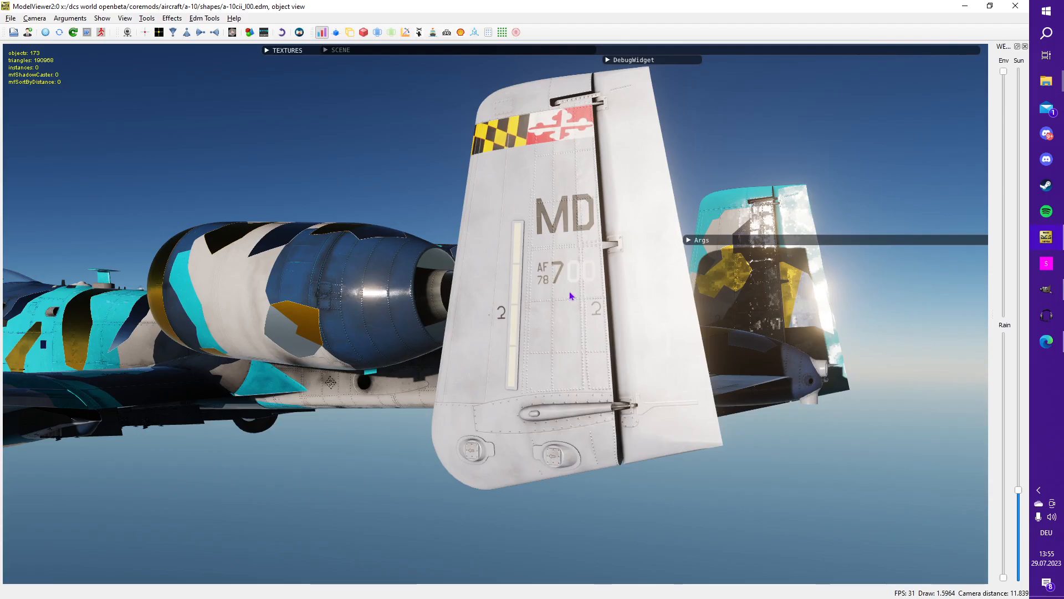
key("m")
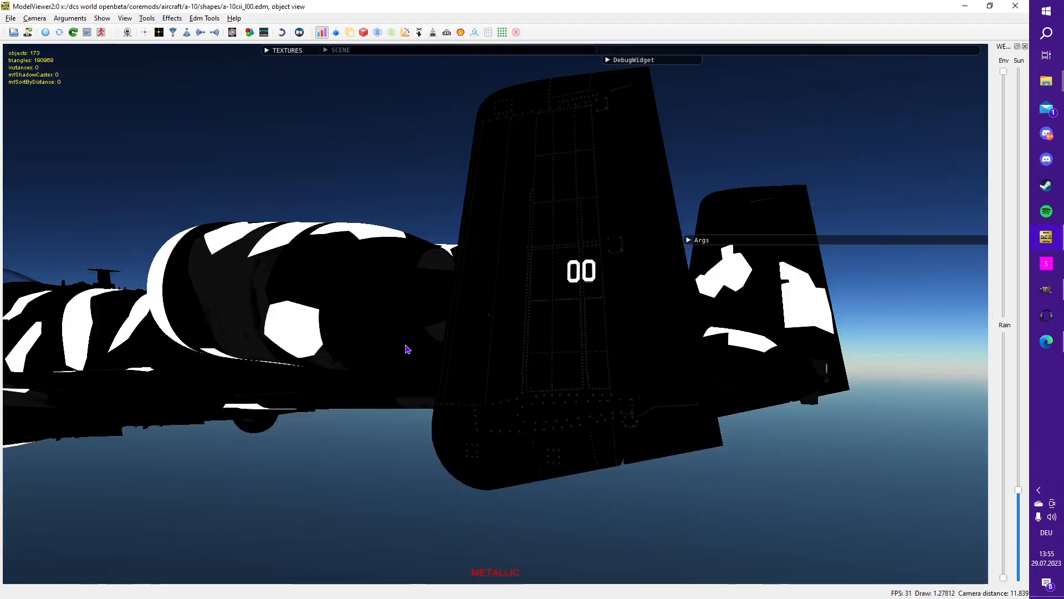
left_click_drag(577, 311, 563, 389)
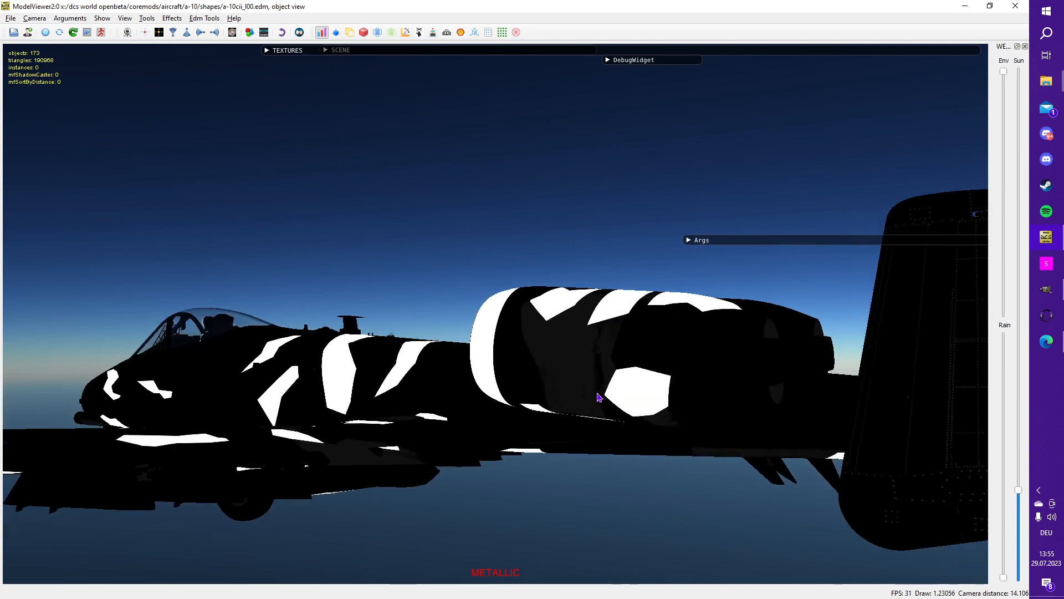
scroll(610, 410, "up", 3)
left_click_drag(473, 349, 464, 380)
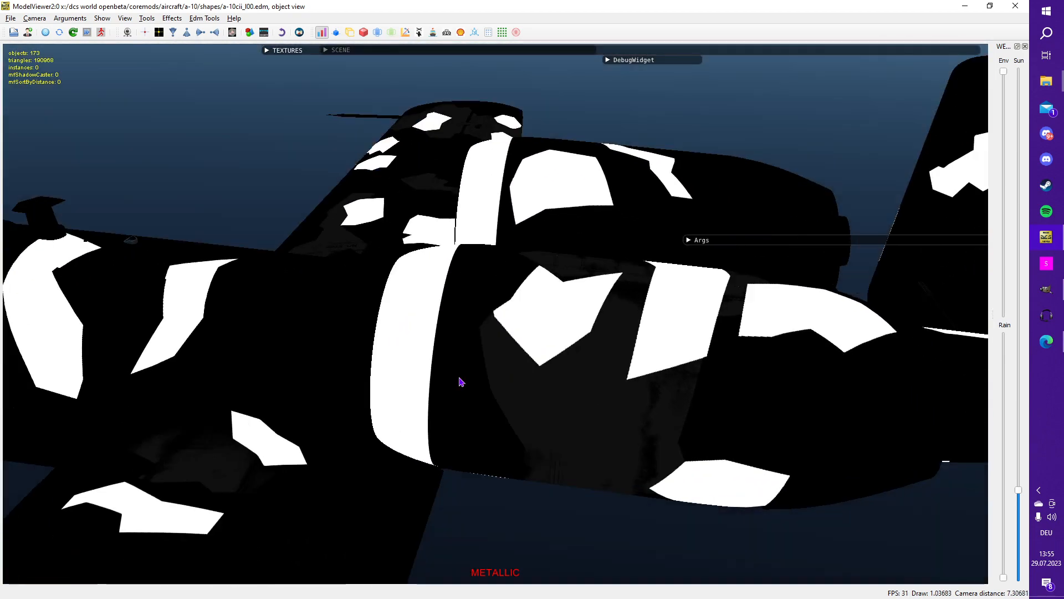
key("alt+Tab")
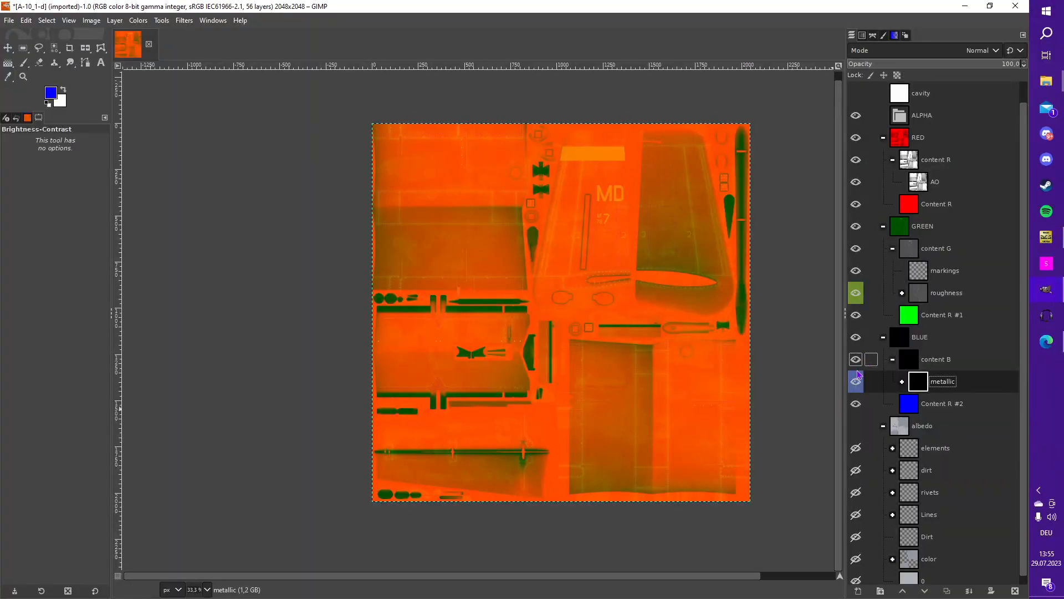
key("alt+Tab")
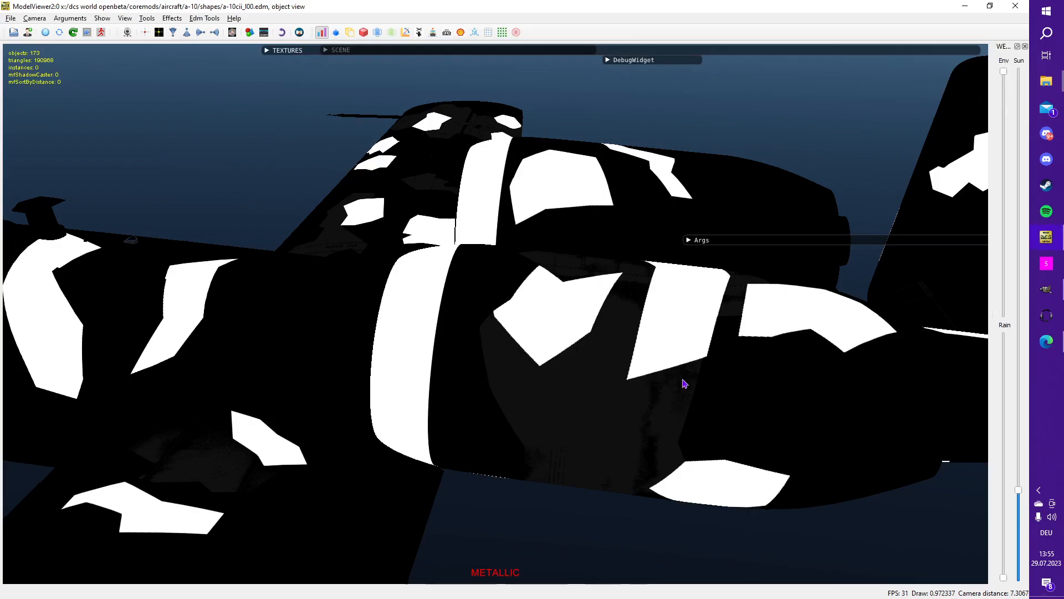
left_click_drag(682, 378, 627, 370)
left_click_drag(641, 460, 648, 430)
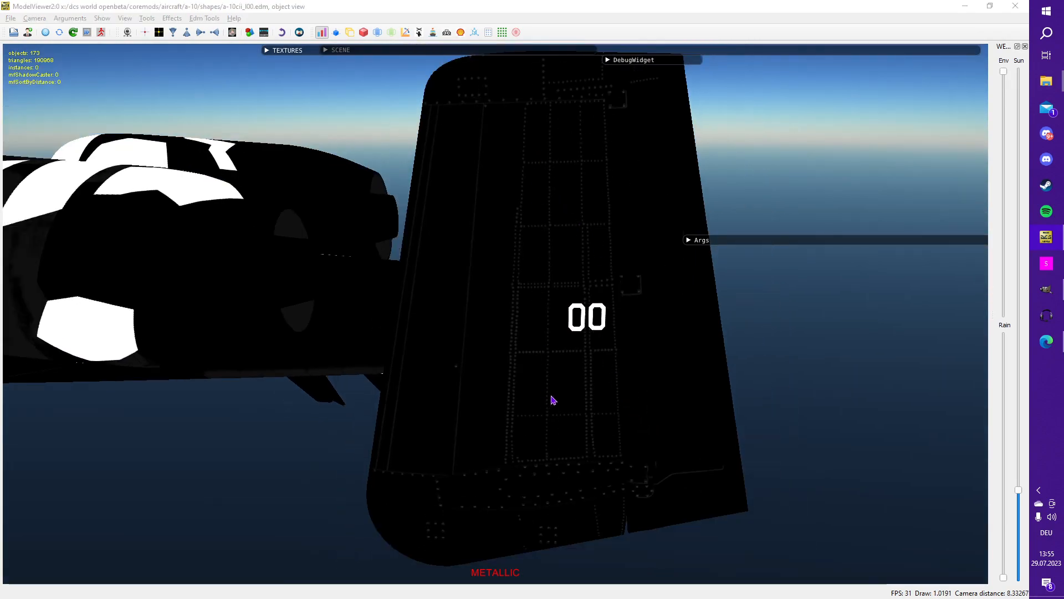
key("alt+Tab")
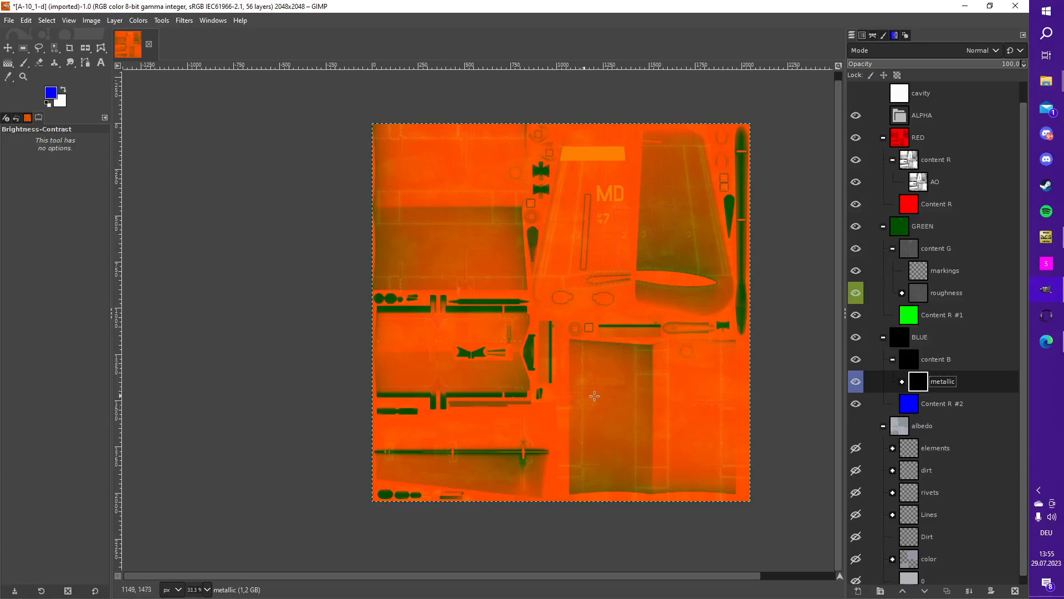
Step: Hide the ALPHA, RED and GREEN groups and the blue fill layer, and compare the metallic map with the tail fin in ModelViewer
left_click(856, 227)
left_click(856, 138)
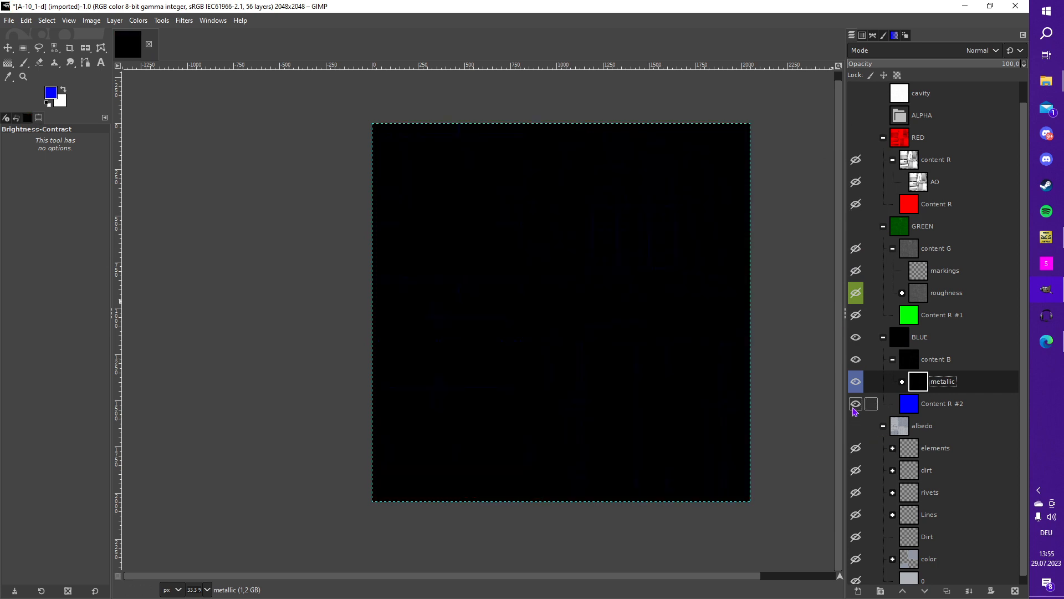
scroll(647, 166, "up", 2, "ctrl")
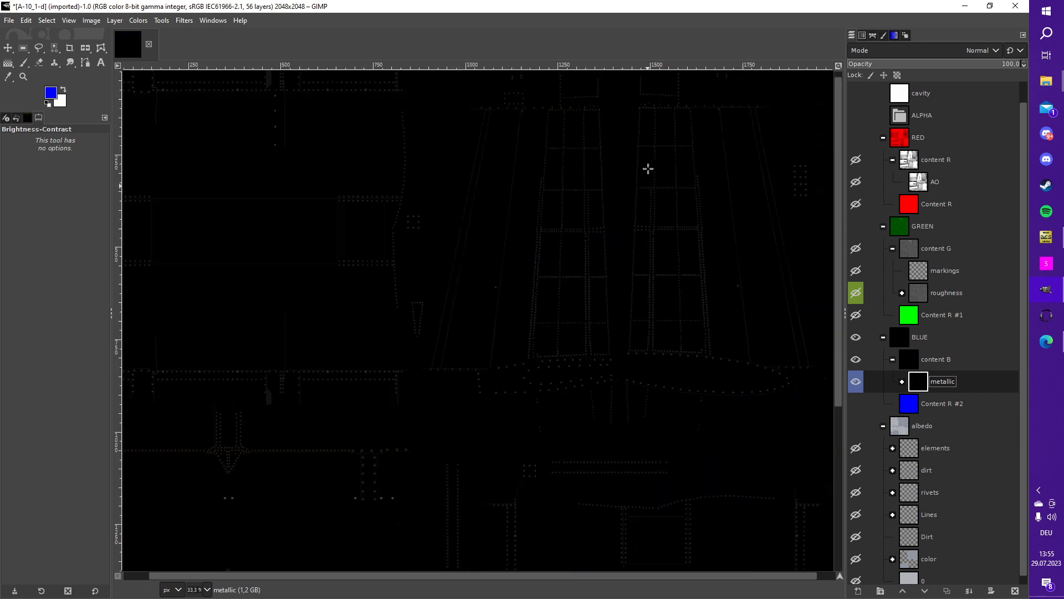
scroll(618, 249, "up", 3)
key("alt+Tab")
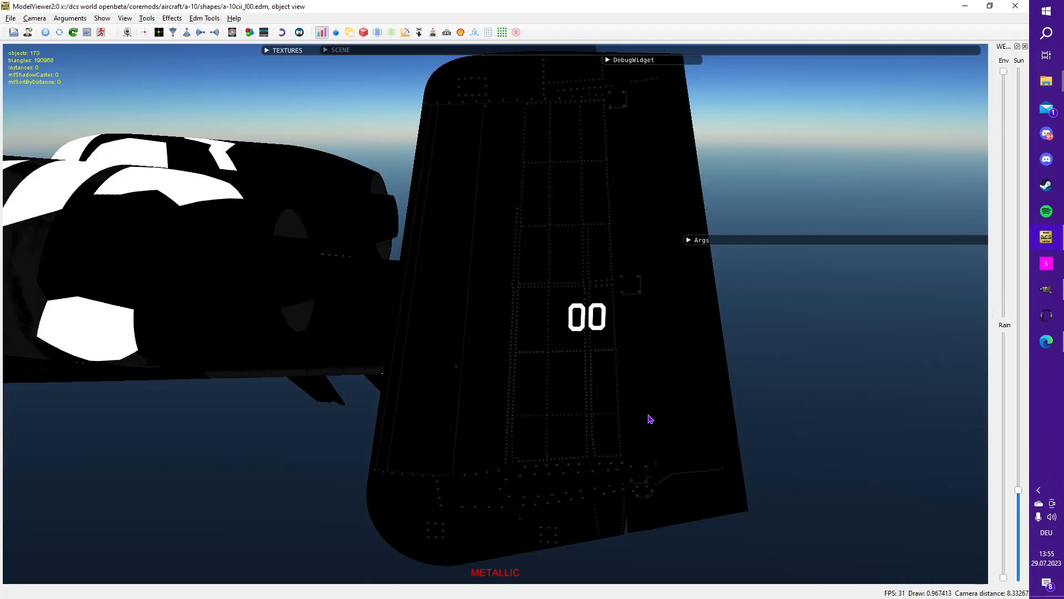
key("alt+Tab")
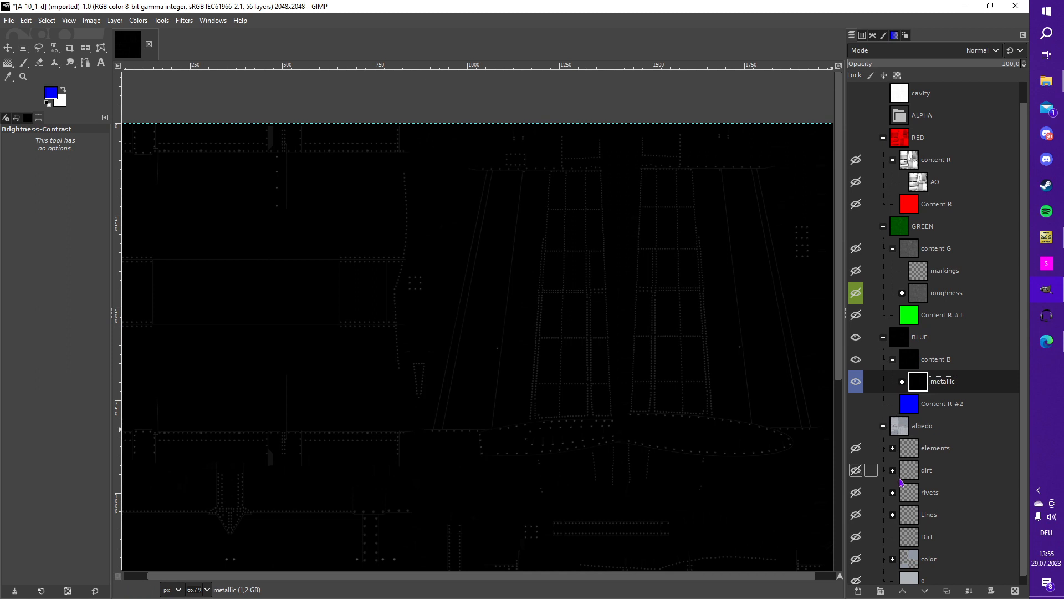
Step: Show the blue fill layer and the GREEN and RED groups with their contents again, and inspect the combined texture
left_click_drag(856, 403, 856, 248)
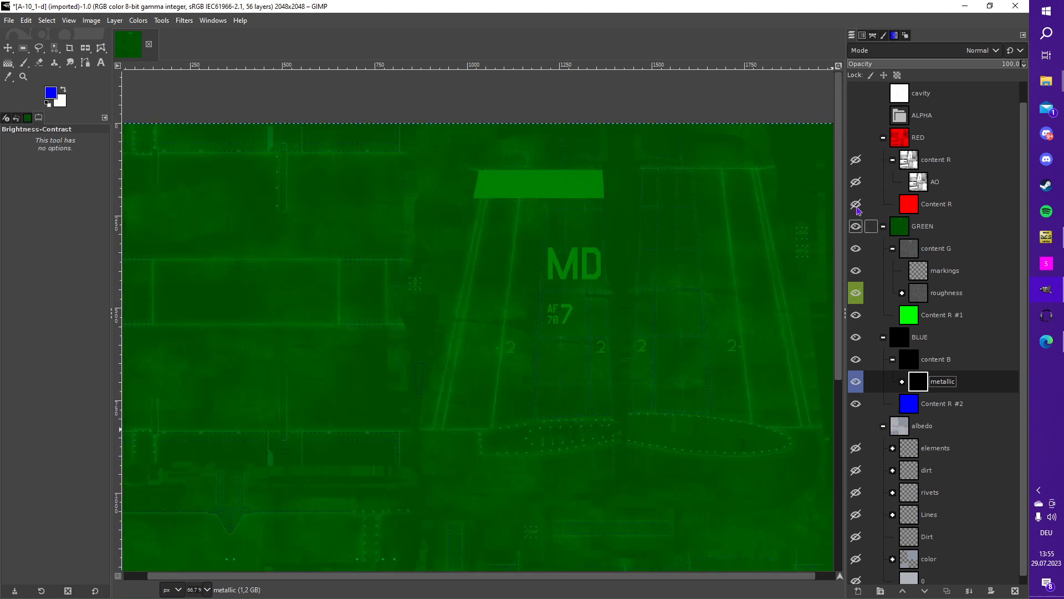
left_click_drag(858, 210, 856, 138)
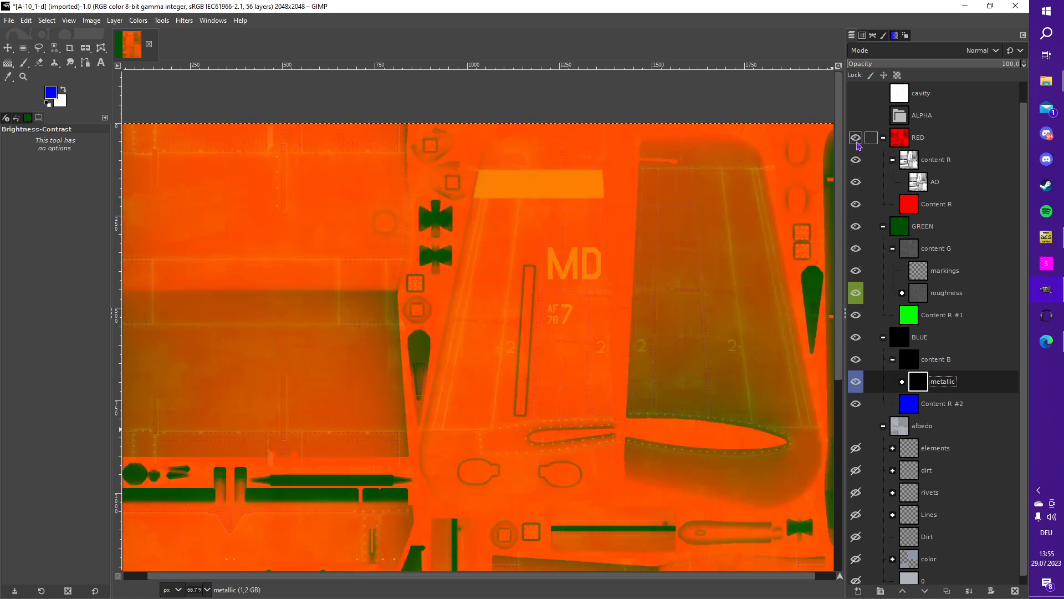
scroll(621, 304, "down", 2)
scroll(616, 301, "up", 4)
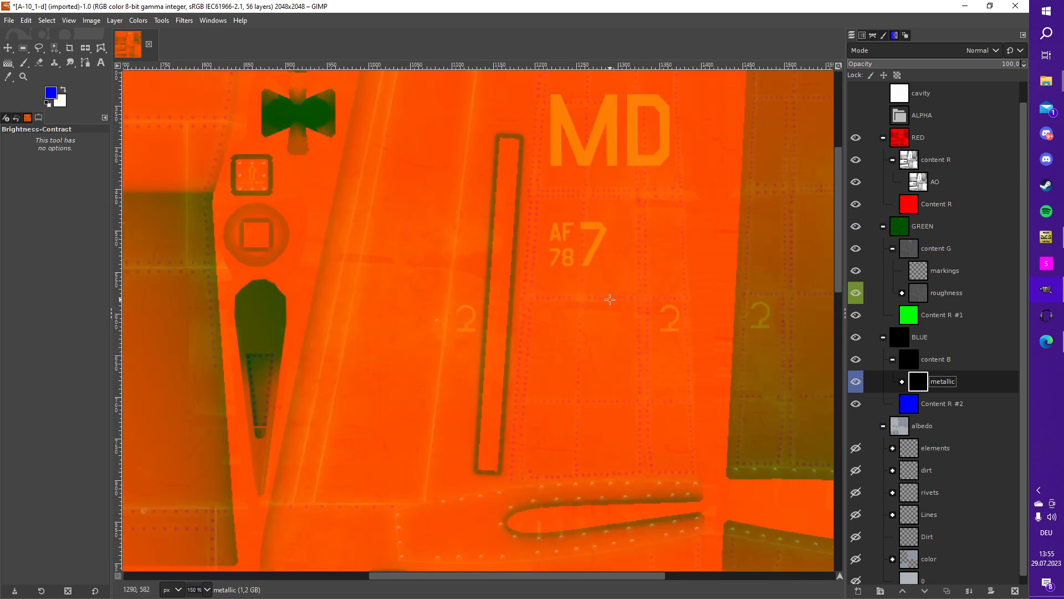
scroll(610, 299, "down", 3)
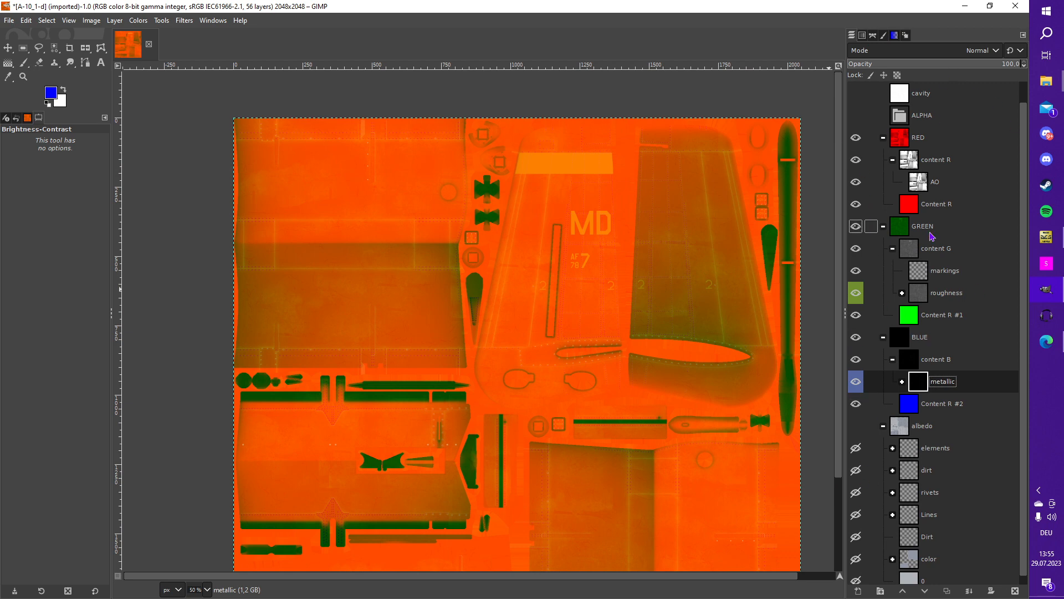
Step: Select the ALPHA group below the cavity layer and make it visible
scroll(912, 144, "up", 1)
left_click(904, 118)
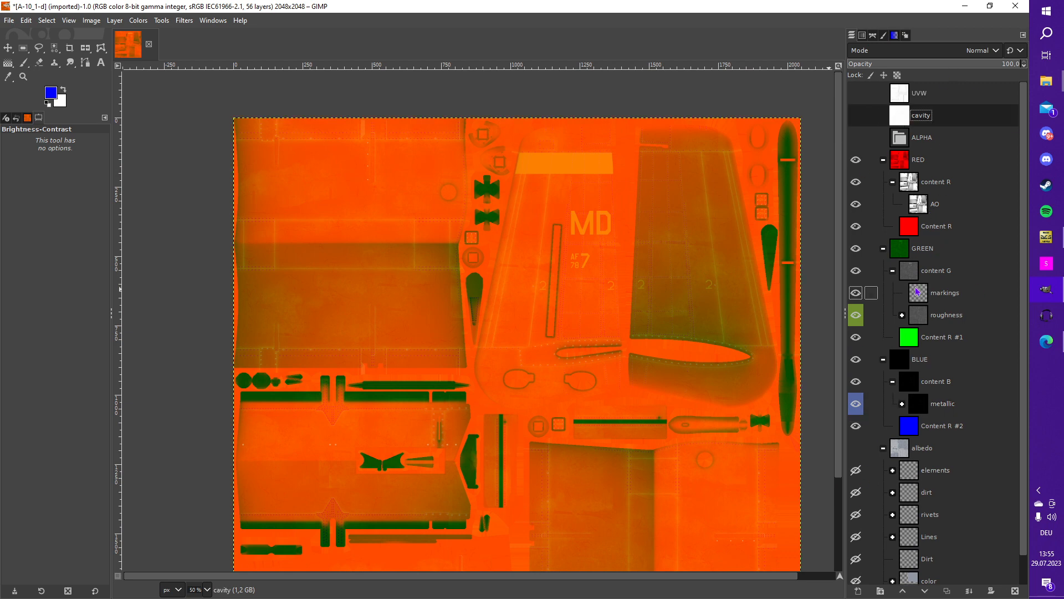
left_click(901, 140)
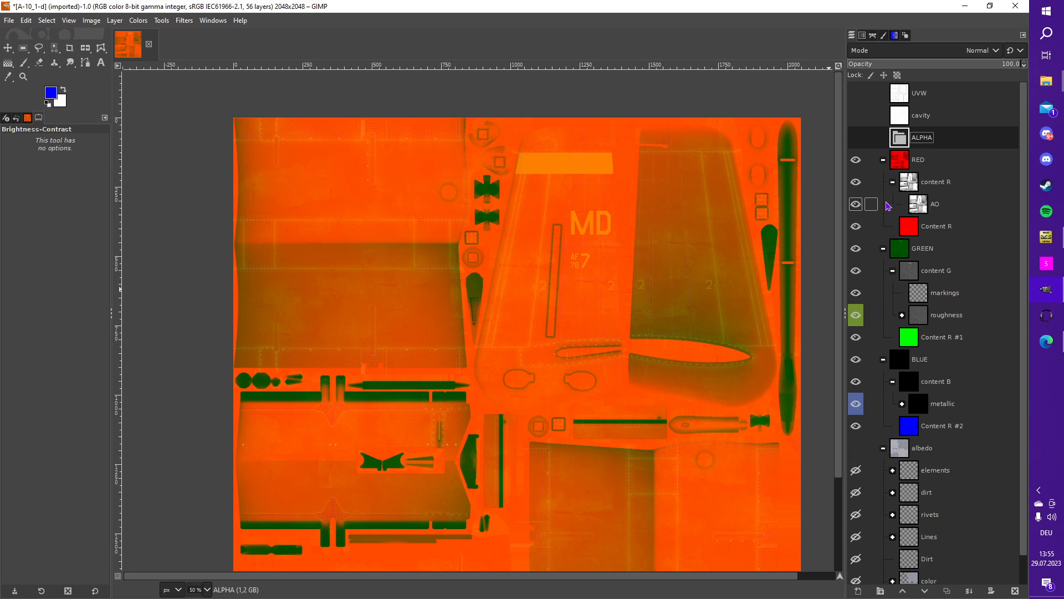
left_click(858, 139)
Step: Collapse the RED, GREEN and BLUE groups and move all three into the ALPHA group in that order
left_click(905, 162)
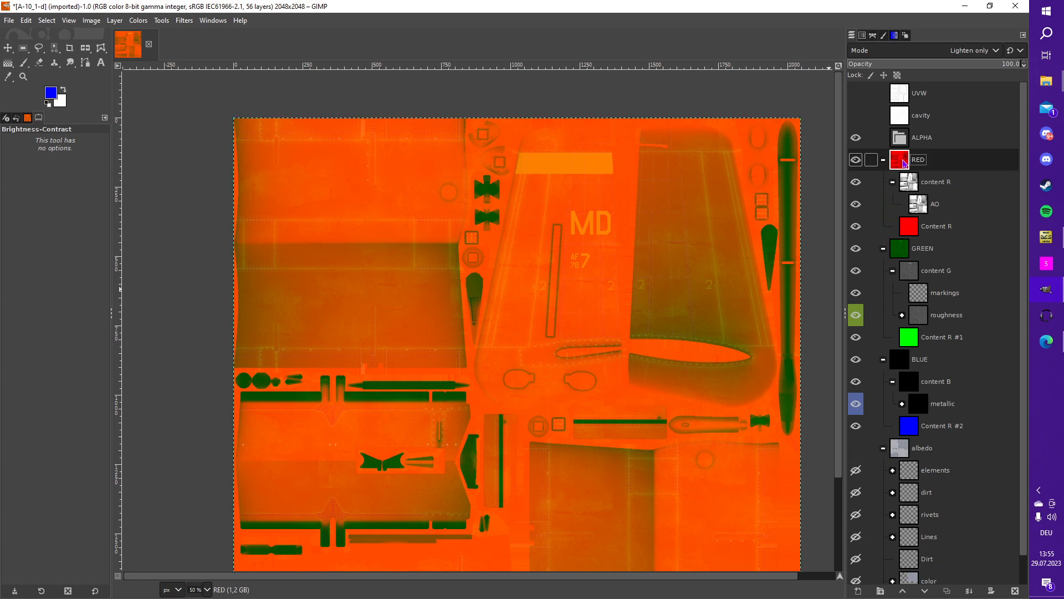
left_click(875, 159)
left_click(883, 159)
left_click(883, 182)
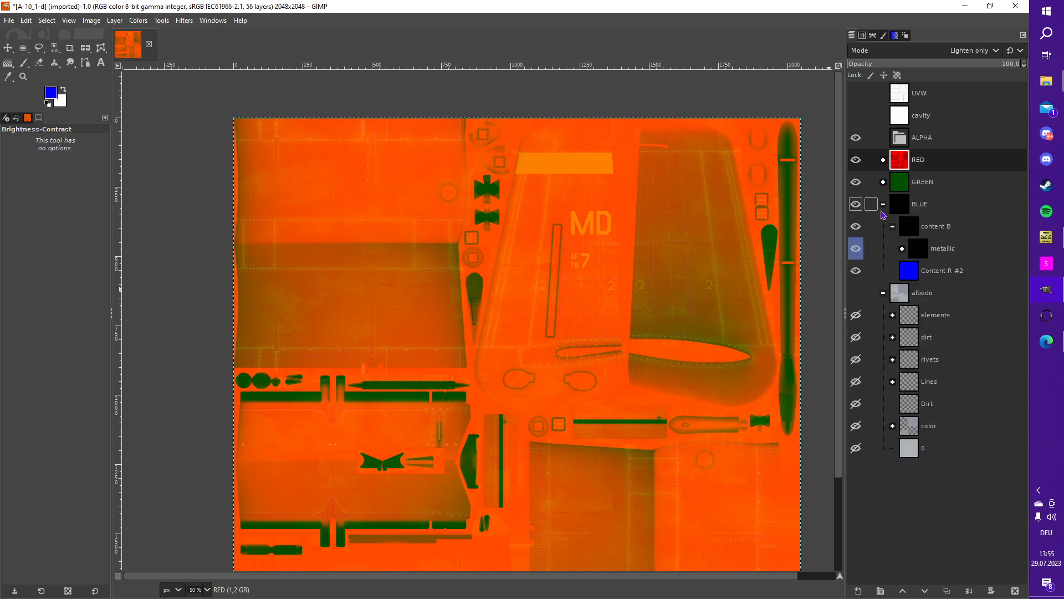
left_click(883, 204)
left_click_drag(902, 165, 909, 191)
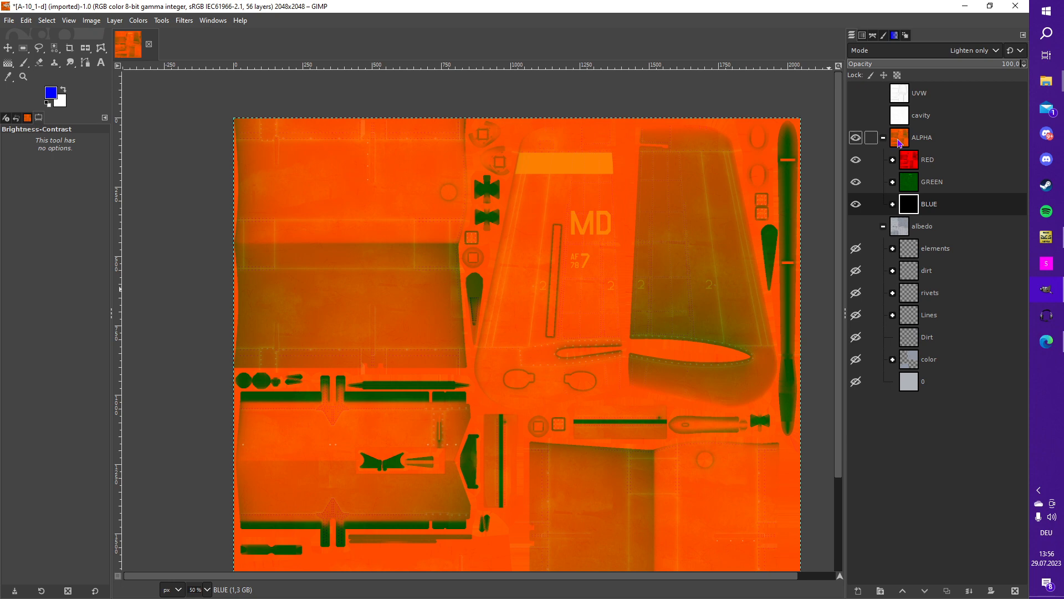
Step: Add a layer mask initialized to White (full opacity) to the ALPHA group
right_click(900, 143)
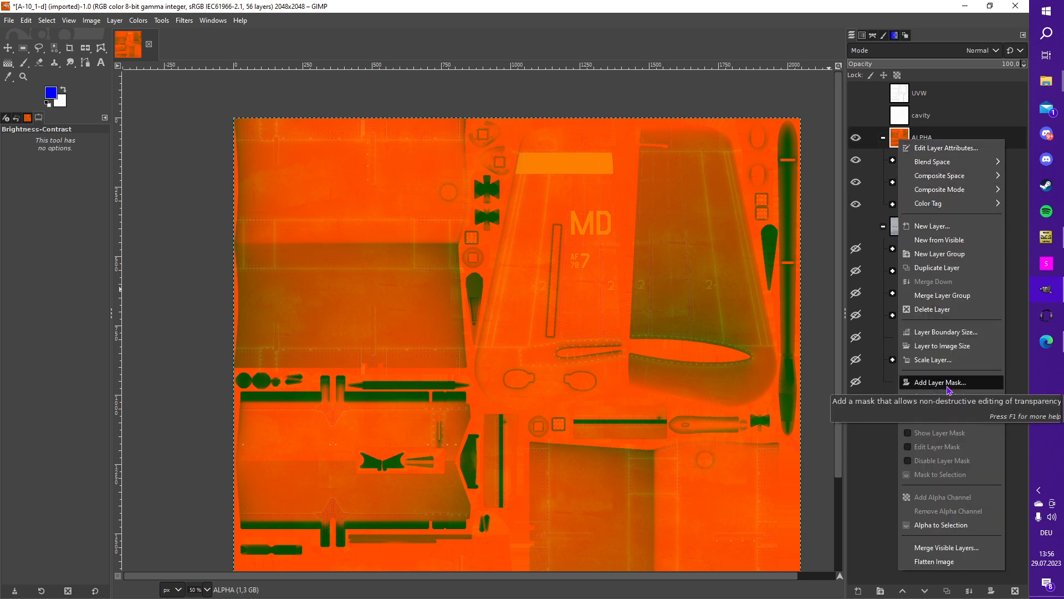
left_click(949, 388)
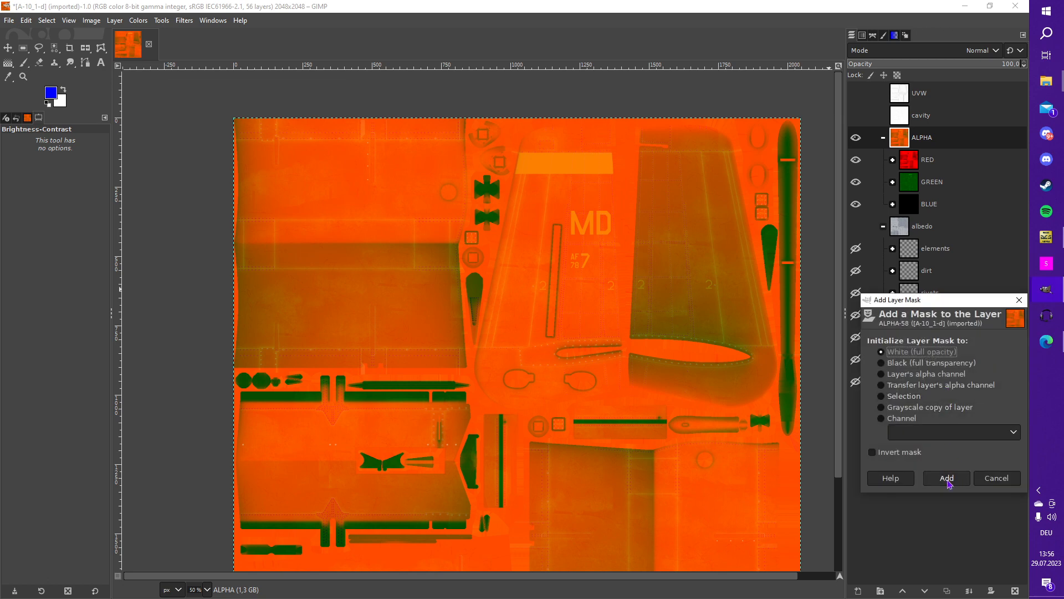
left_click(947, 477)
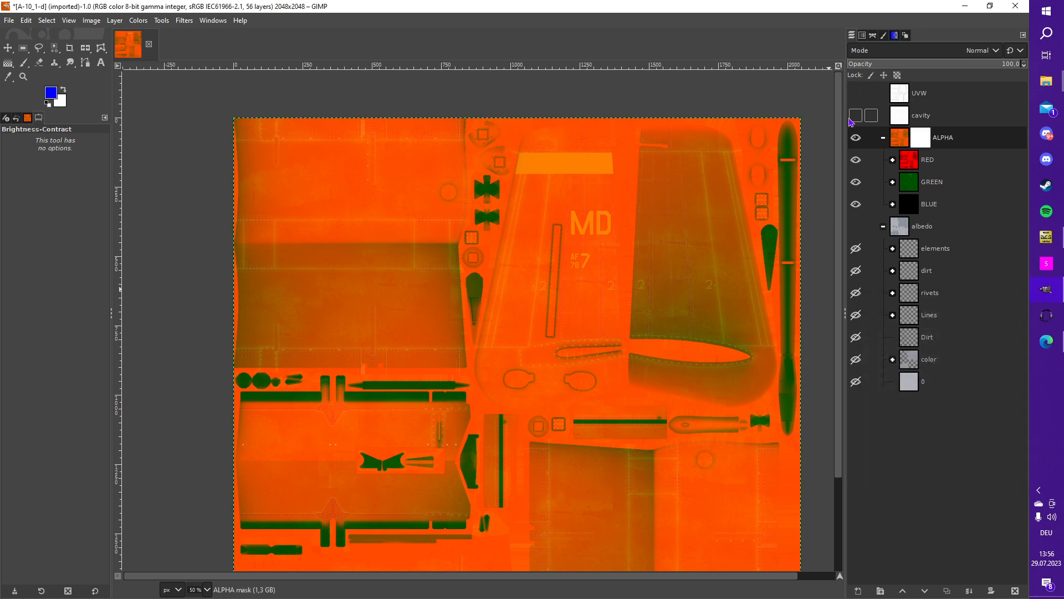
Step: Show the cavity layer, copy it into the ALPHA group's layer mask and anchor the floating selection
left_click(854, 116)
left_click(901, 124)
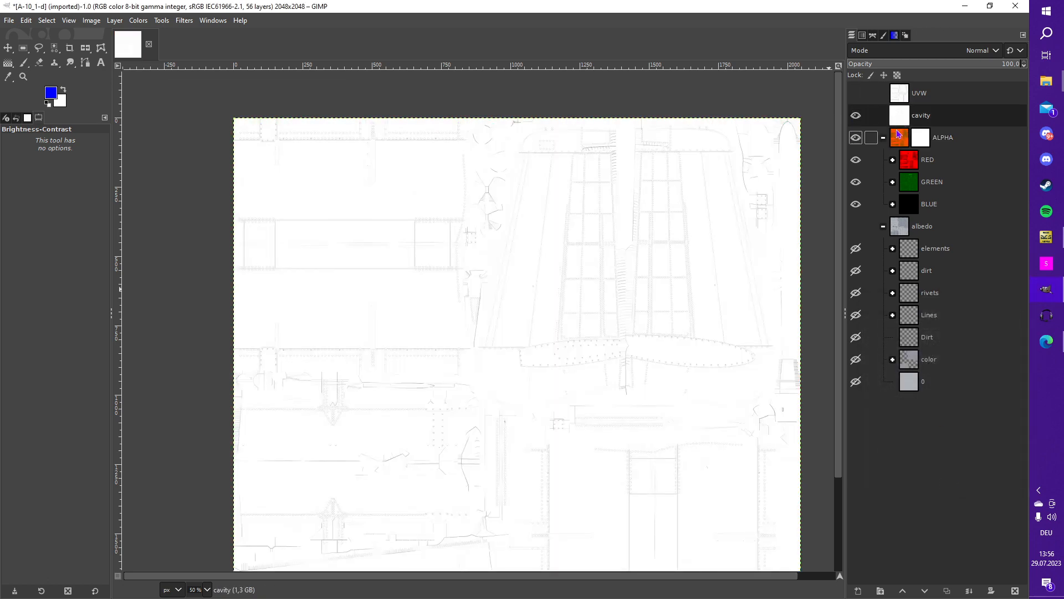
key("ctrl+c")
left_click(924, 143)
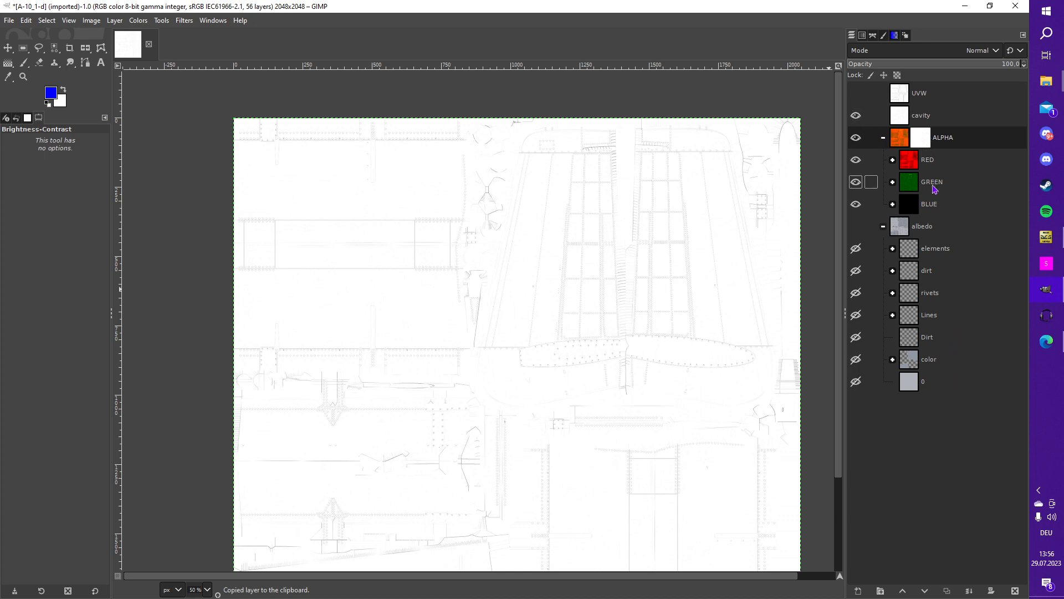
key("ctrl+v")
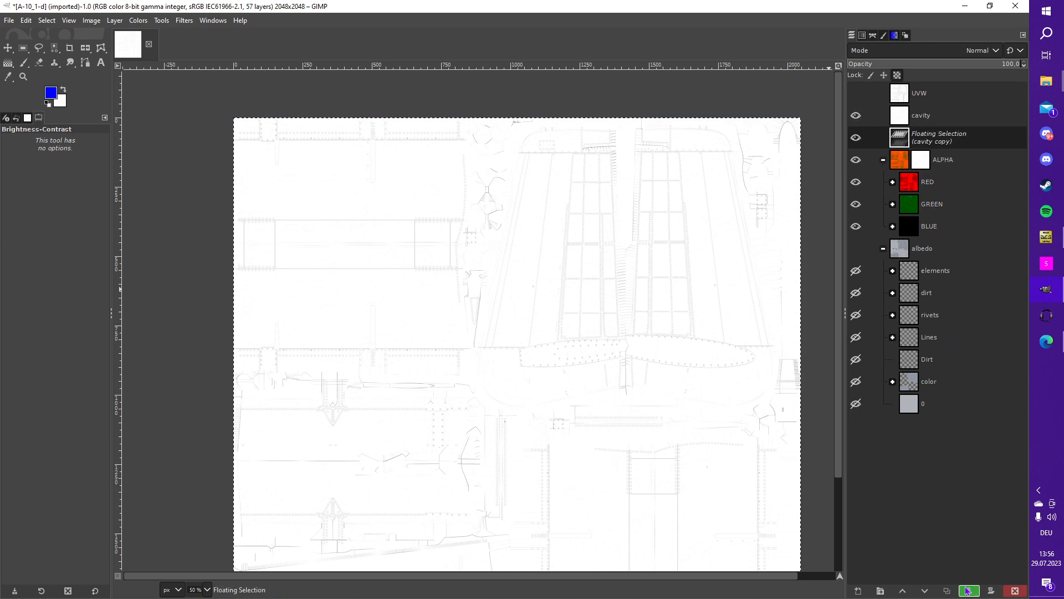
left_click(968, 592)
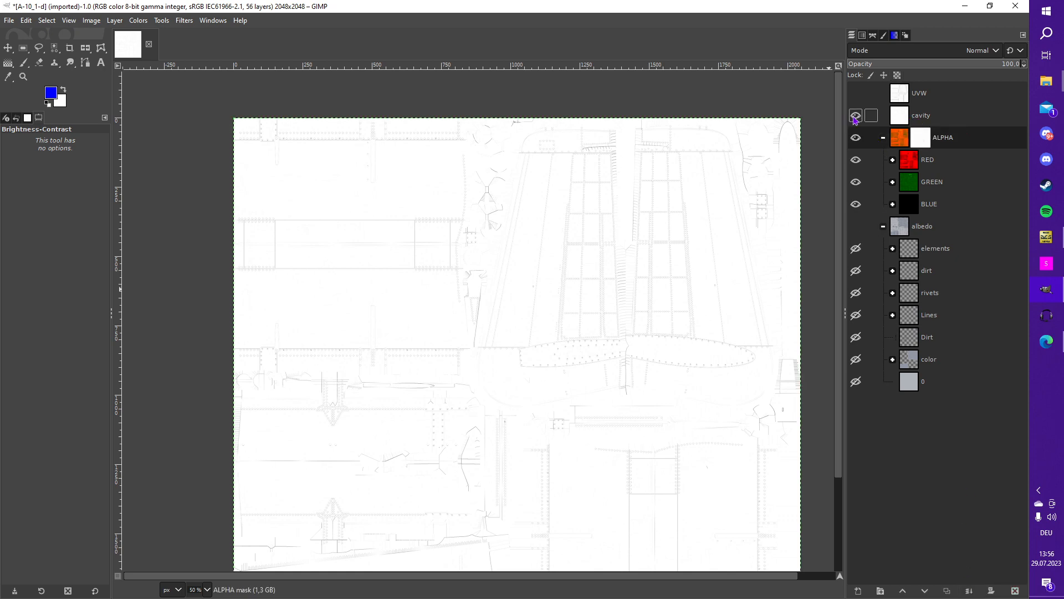
Step: Hide the cavity layer and inspect the rivet lines beside the MD marking in the masked ALPHA group
left_click(855, 116)
scroll(690, 239, "up", 5)
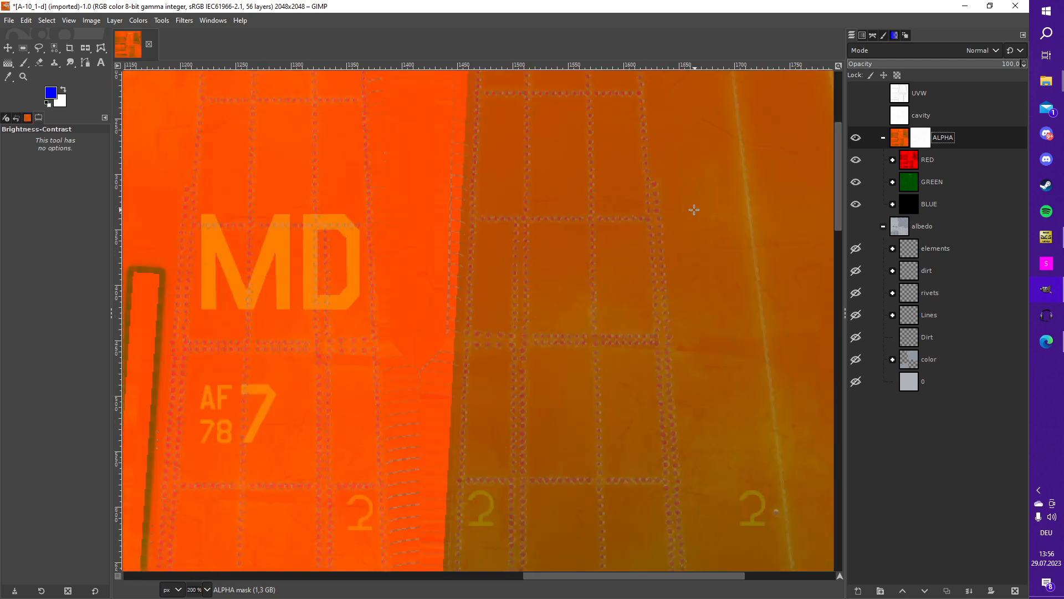
scroll(651, 245, "up", 2)
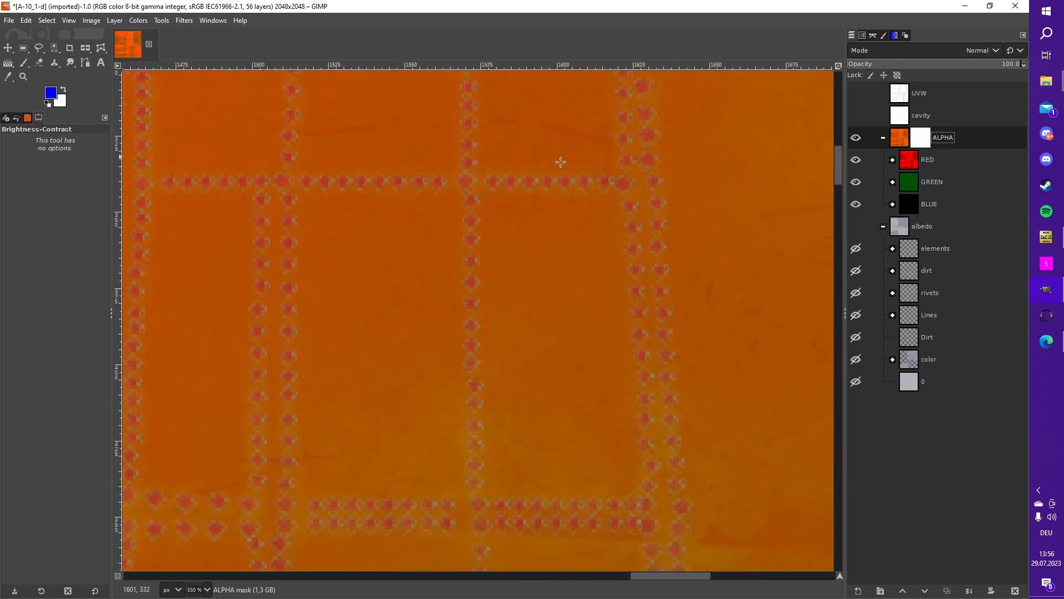
scroll(543, 221, "down", 3)
Step: Switch to ModelViewer2.0 and examine the A-10 in the AO and CAVITY views from several angles
key("alt+Tab")
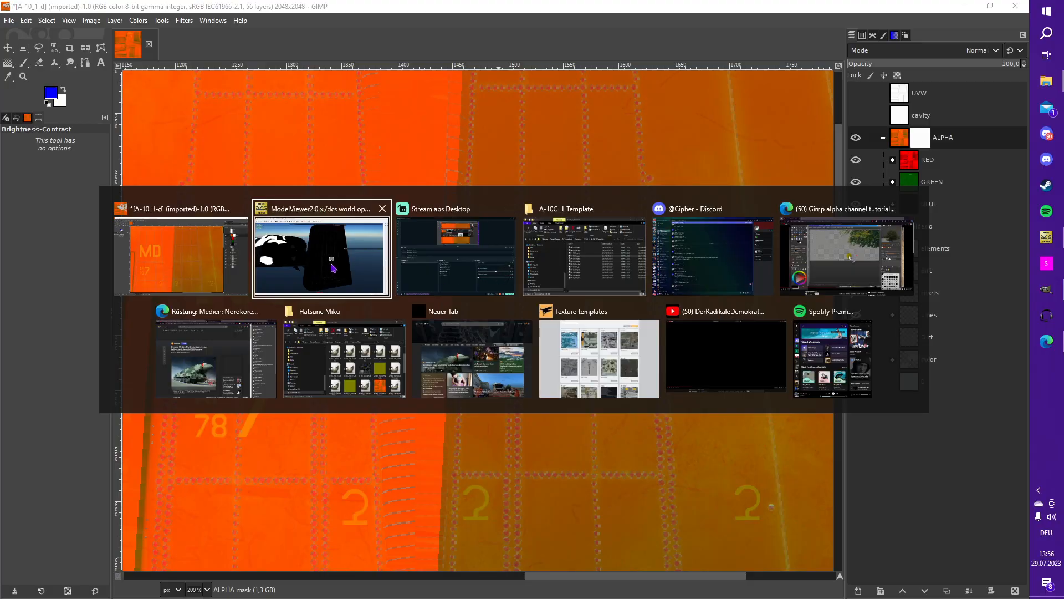
key("Right")
key("Right")
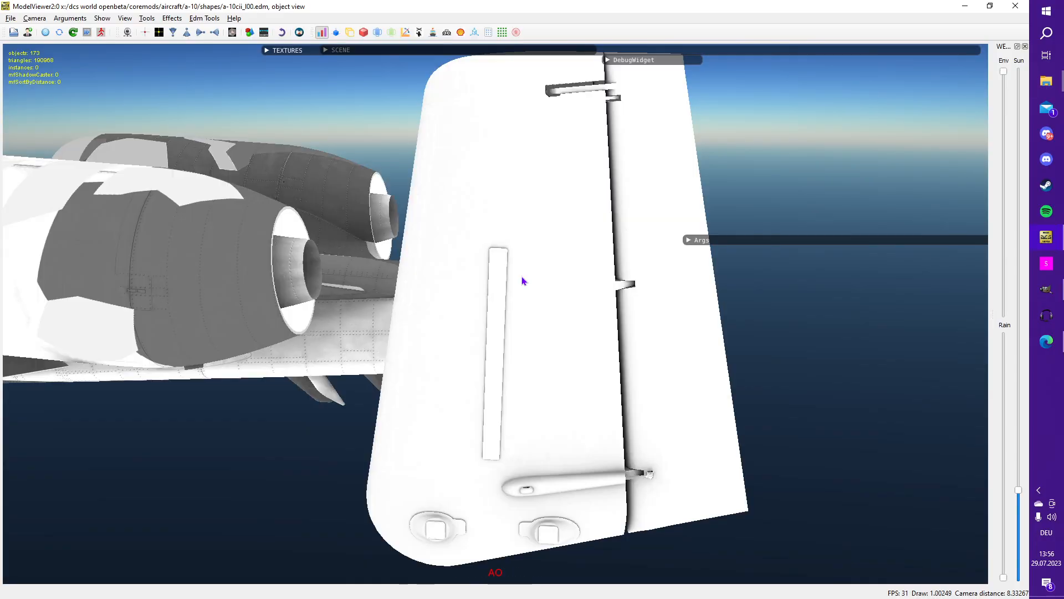
key("Right")
scroll(488, 325, "up", 3)
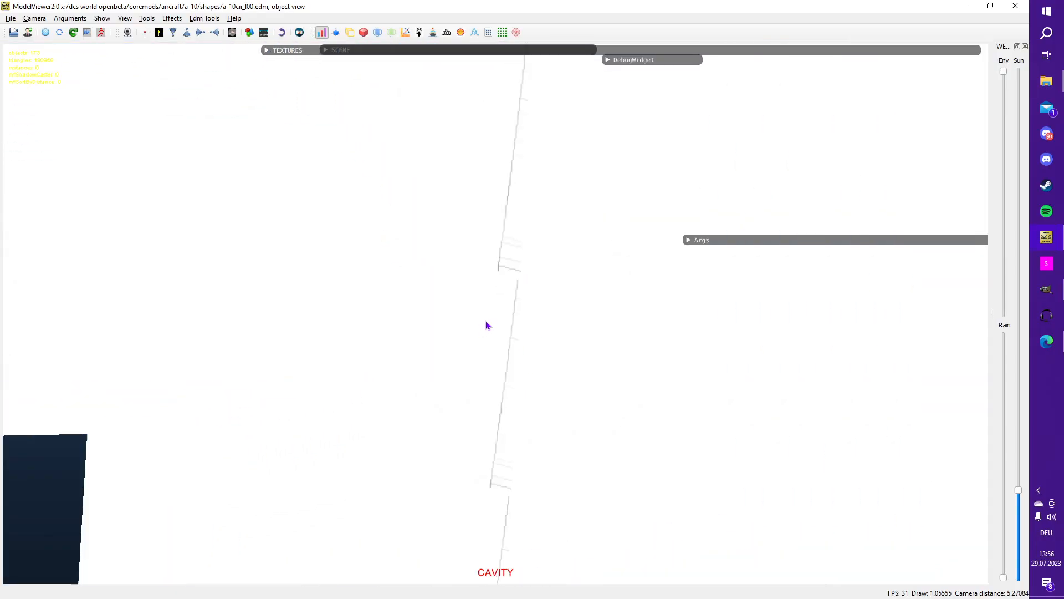
scroll(486, 323, "up", 2)
scroll(476, 335, "down", 4)
left_click_drag(474, 333, 400, 327)
scroll(390, 329, "down", 1)
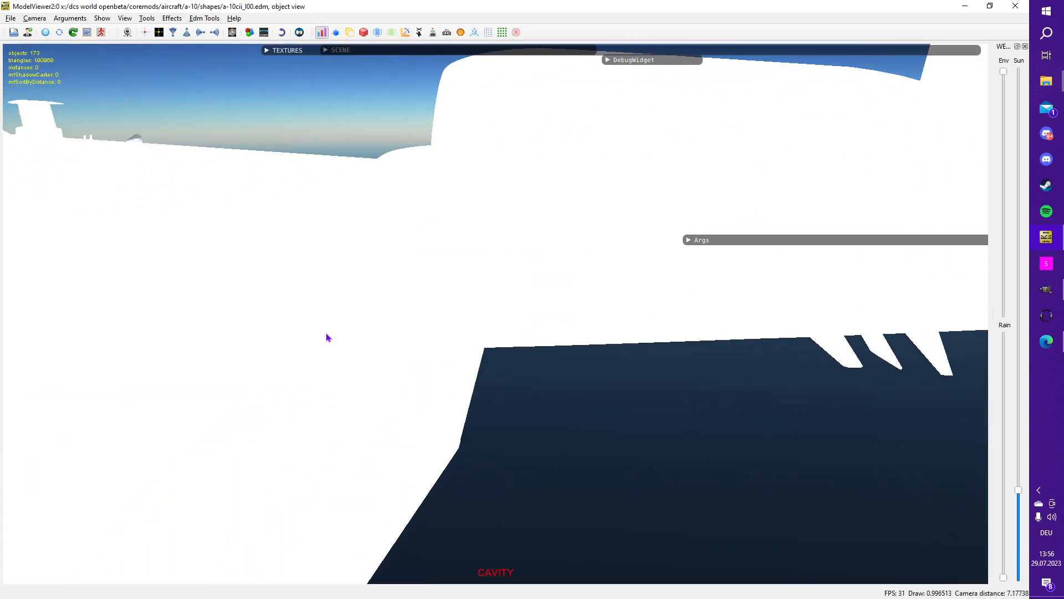
left_click_drag(325, 335, 579, 340)
scroll(480, 342, "down", 4)
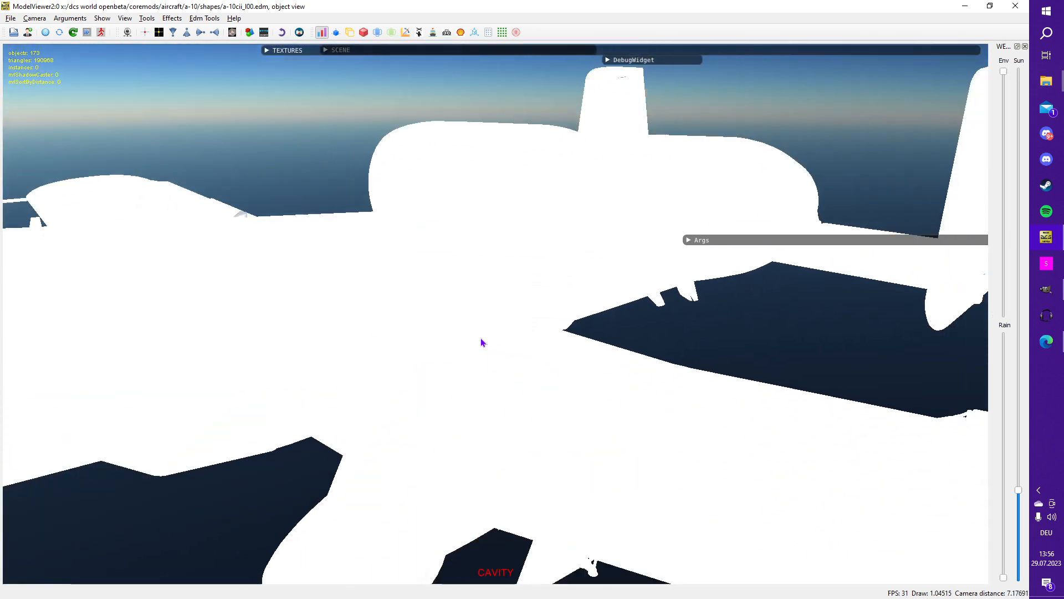
left_click_drag(424, 342, 656, 320)
left_click_drag(498, 328, 408, 326)
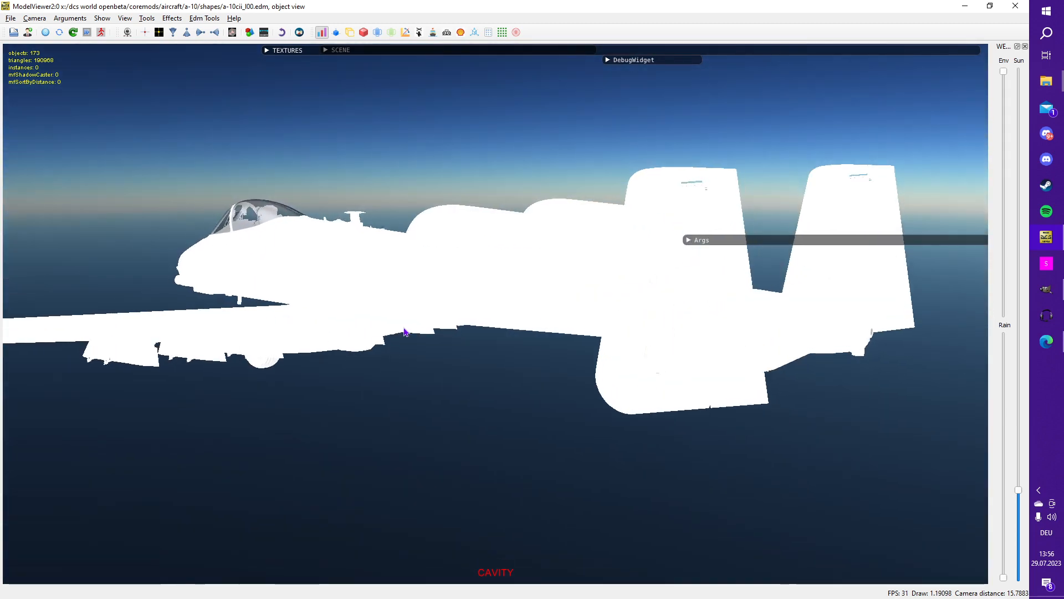
Step: Display the METALLIC view of the whole aircraft
key("Right")
key("Right")
key("Right")
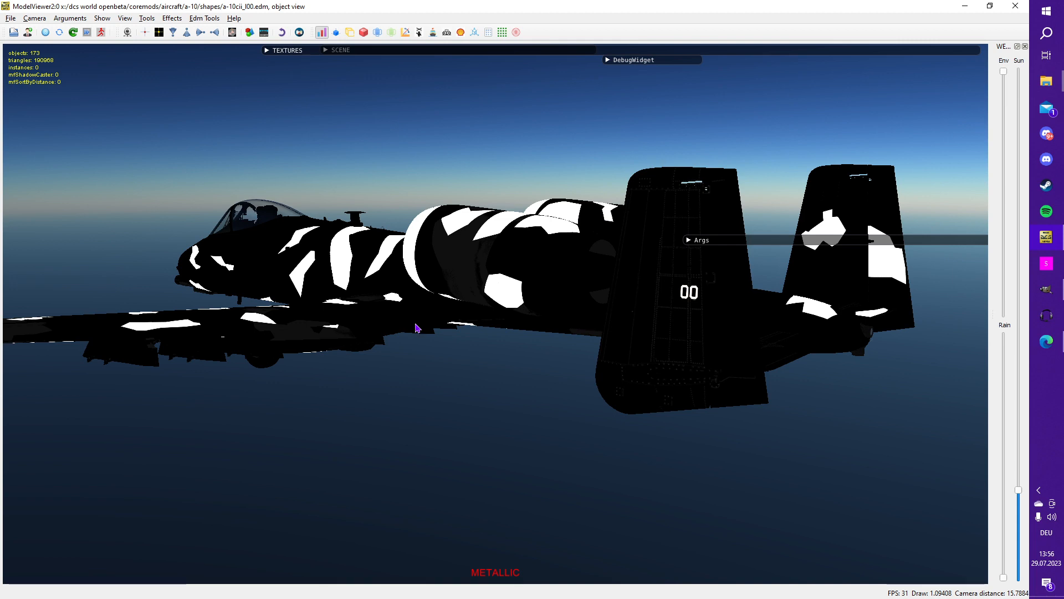
Step: Return to GIMP and start exporting the image to the Hatsune Miku folder under Liveries/a-10cii
key("alt+Tab")
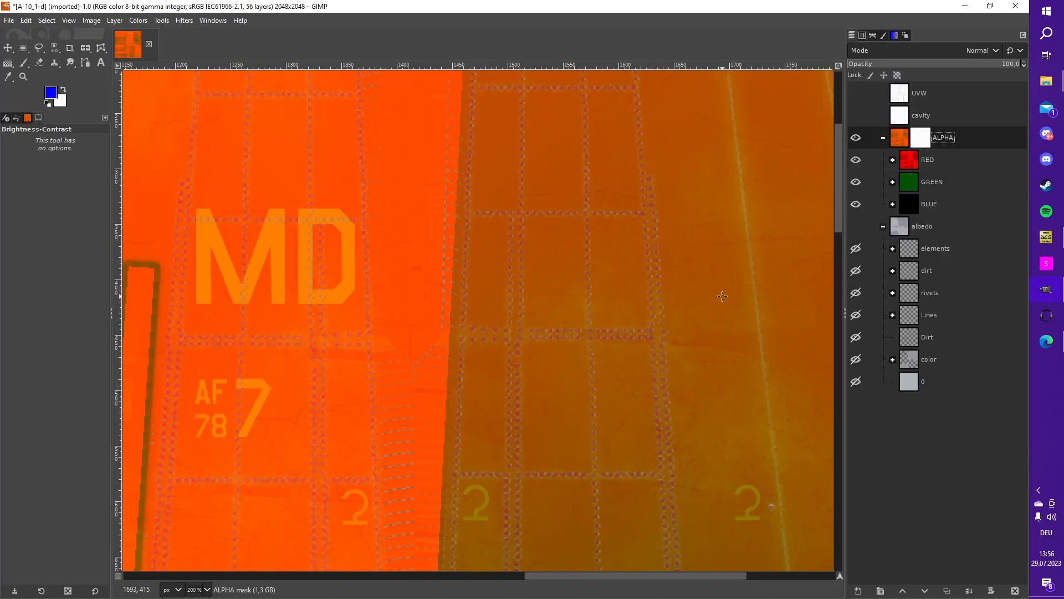
scroll(720, 297, "down", 8)
scroll(533, 225, "down", 1)
scroll(696, 346, "up", 1)
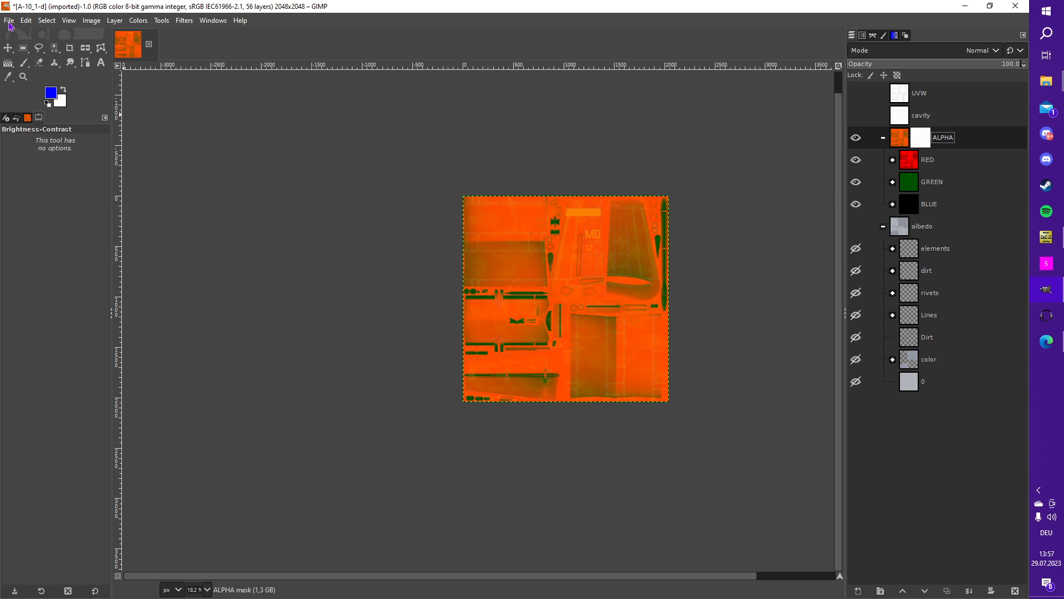
left_click(10, 22)
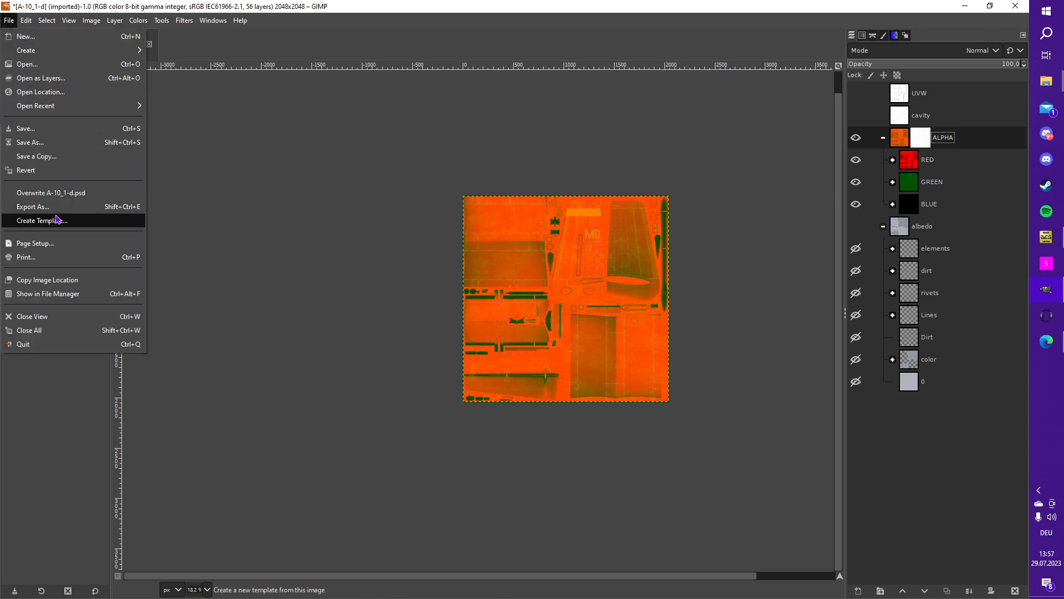
left_click(50, 212)
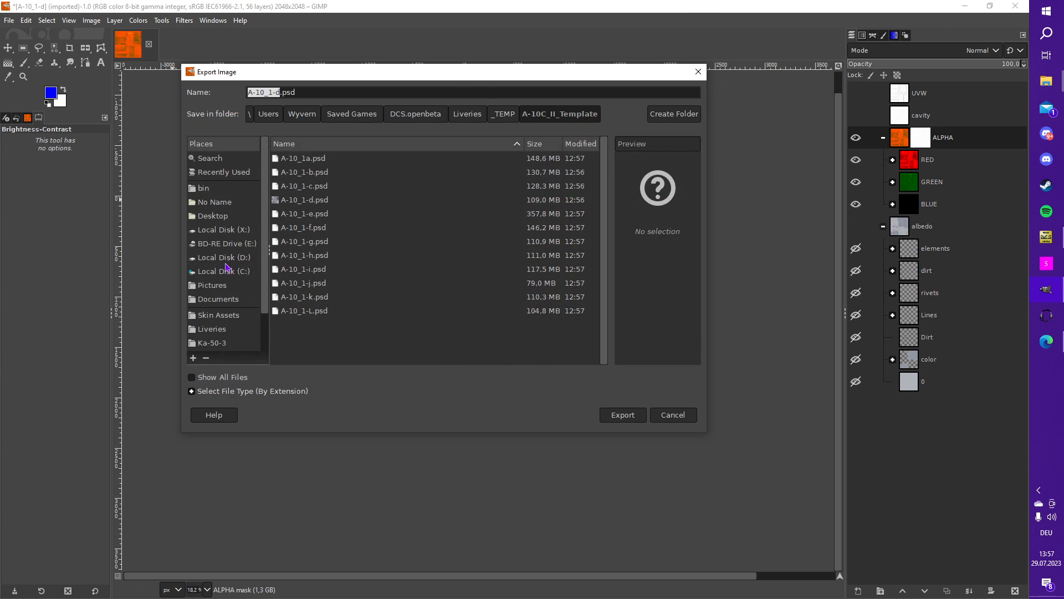
left_click(225, 331)
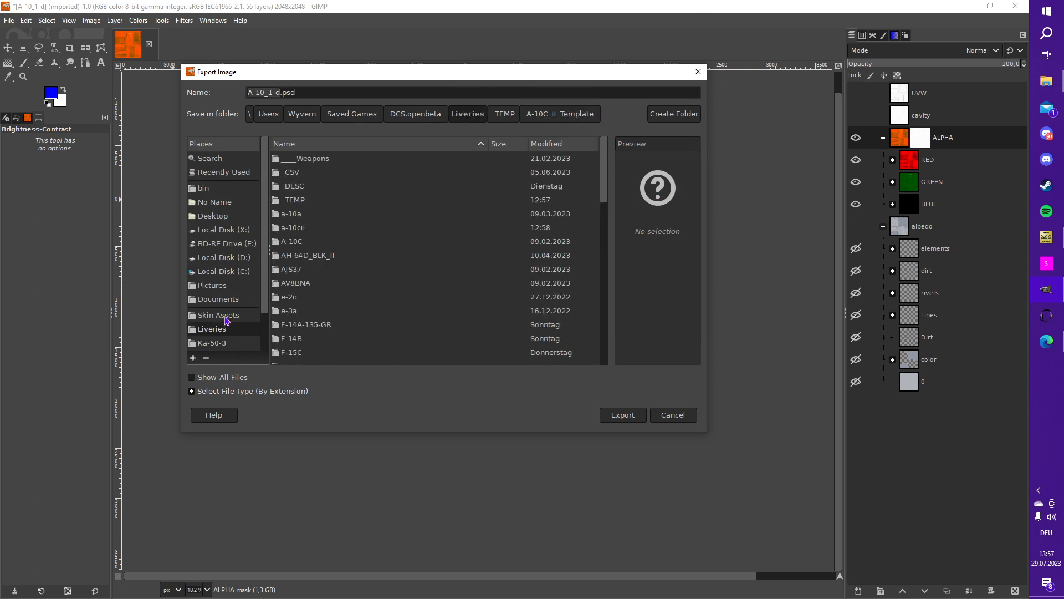
scroll(225, 318, "down", 2)
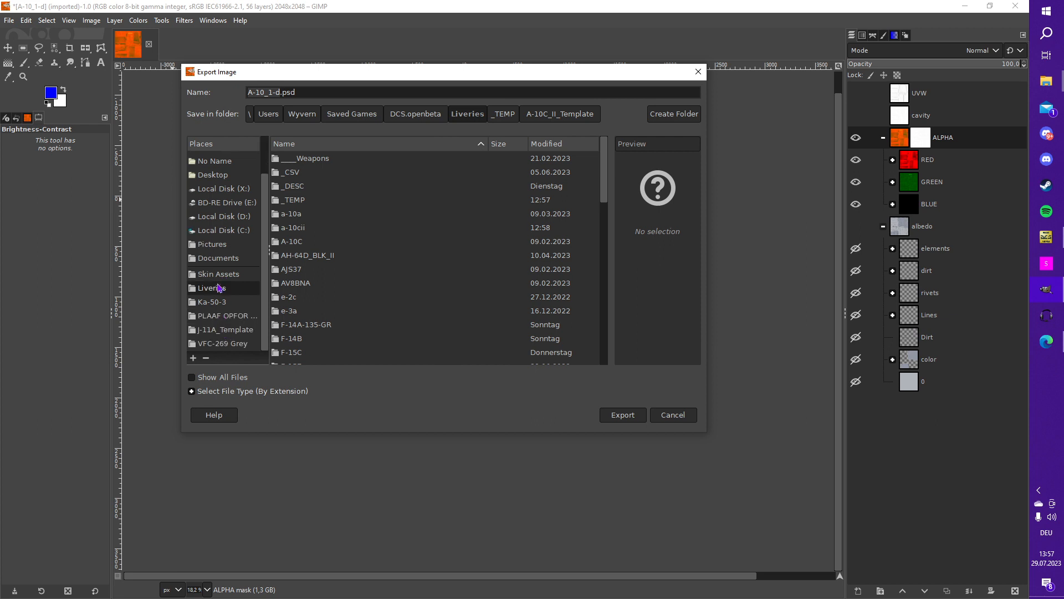
right_click(310, 273)
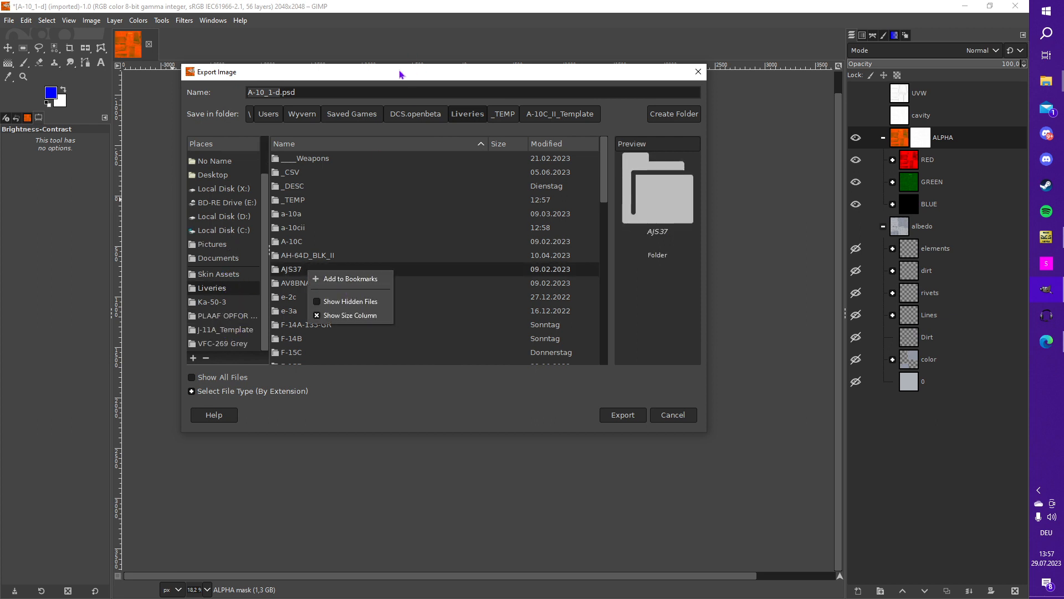
left_click(399, 78)
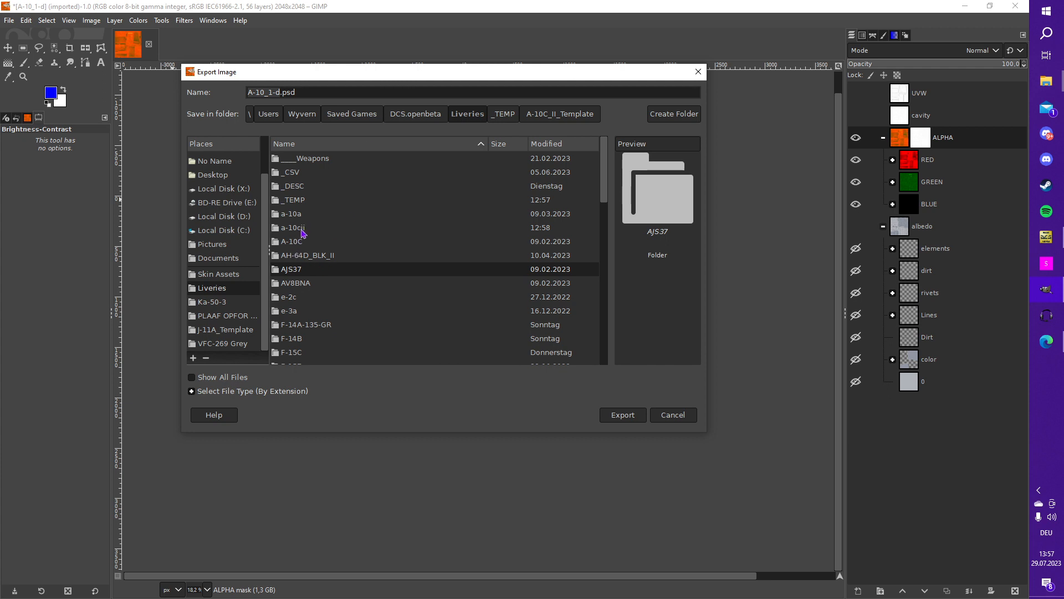
double_click(303, 230)
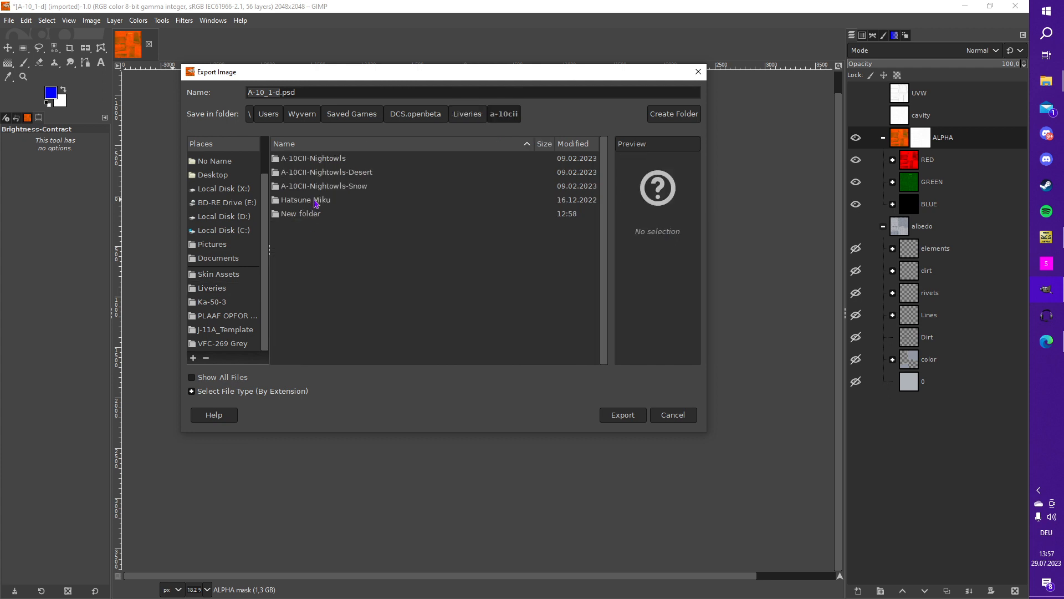
double_click(315, 200)
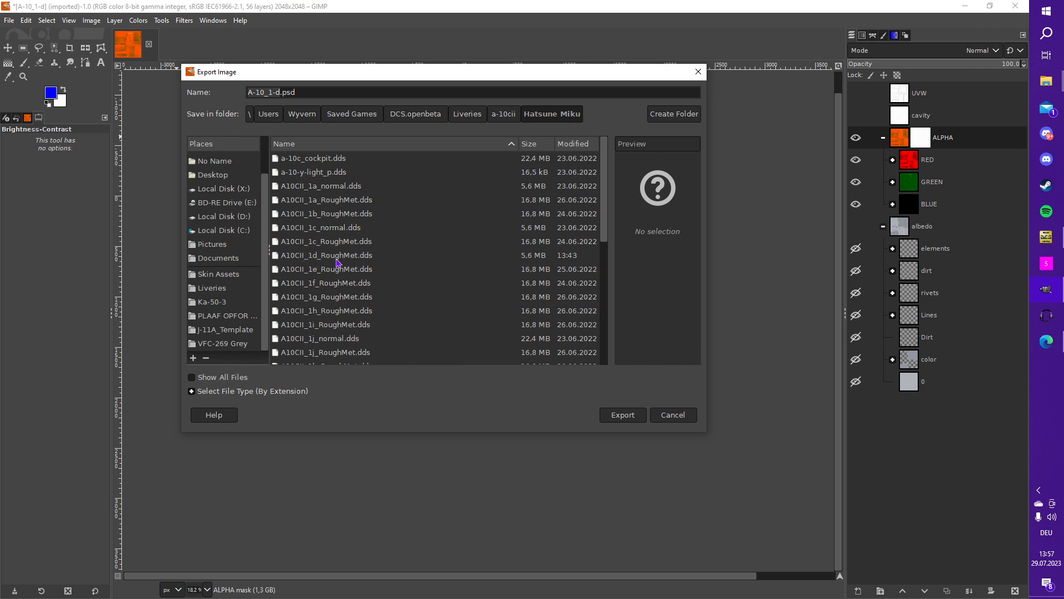
Step: Choose A10CII_1d_RoughMet.dds as the export target and accept replacing the existing file
left_click(336, 256)
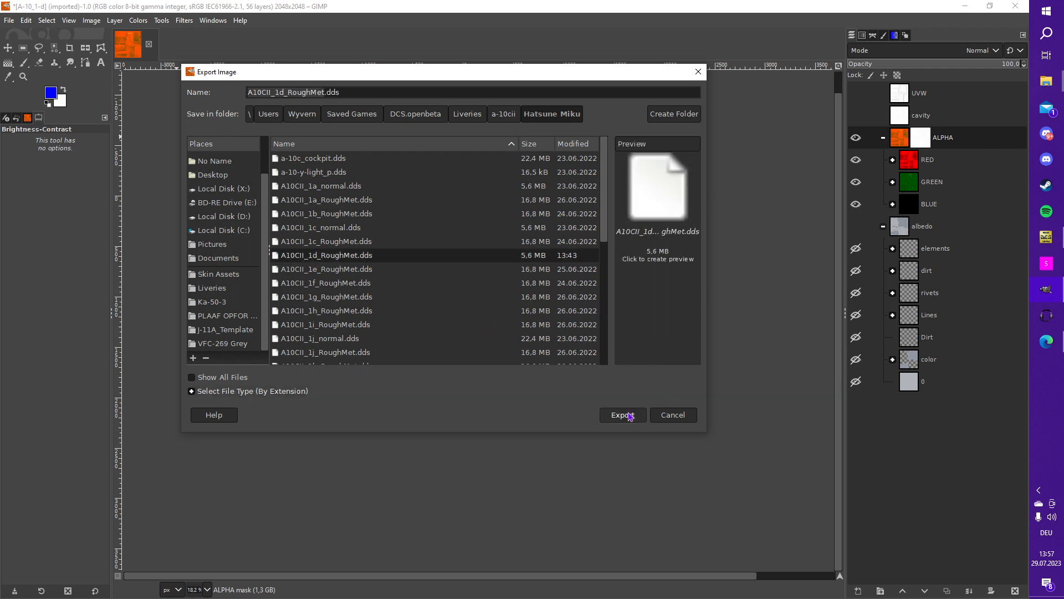
left_click(623, 416)
left_click(506, 303)
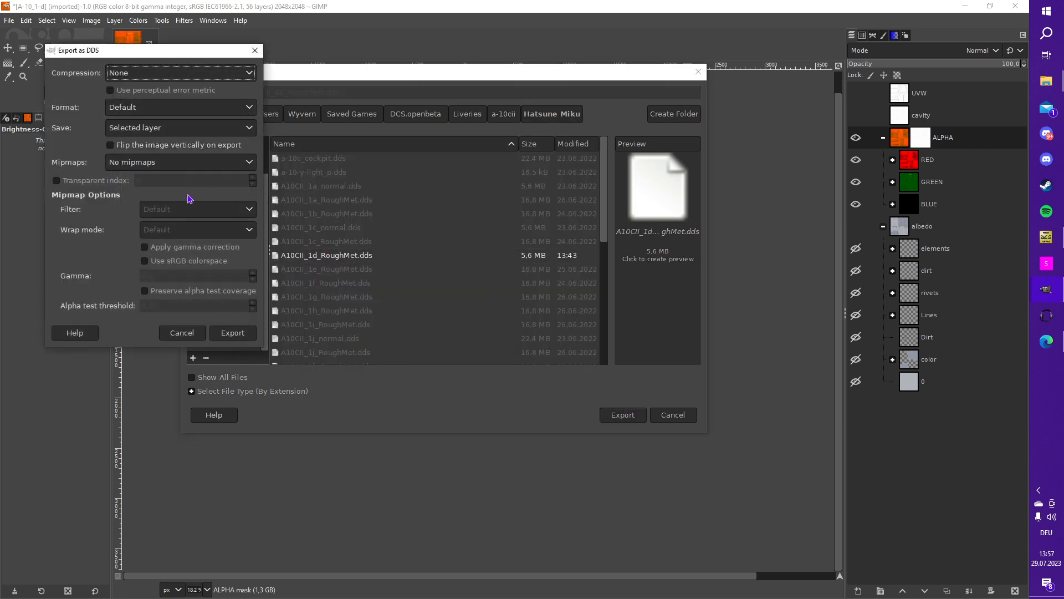
Step: Export the DDS with BC3 / DXT5 compression, all visible layers and generated mipmaps
left_click(127, 78)
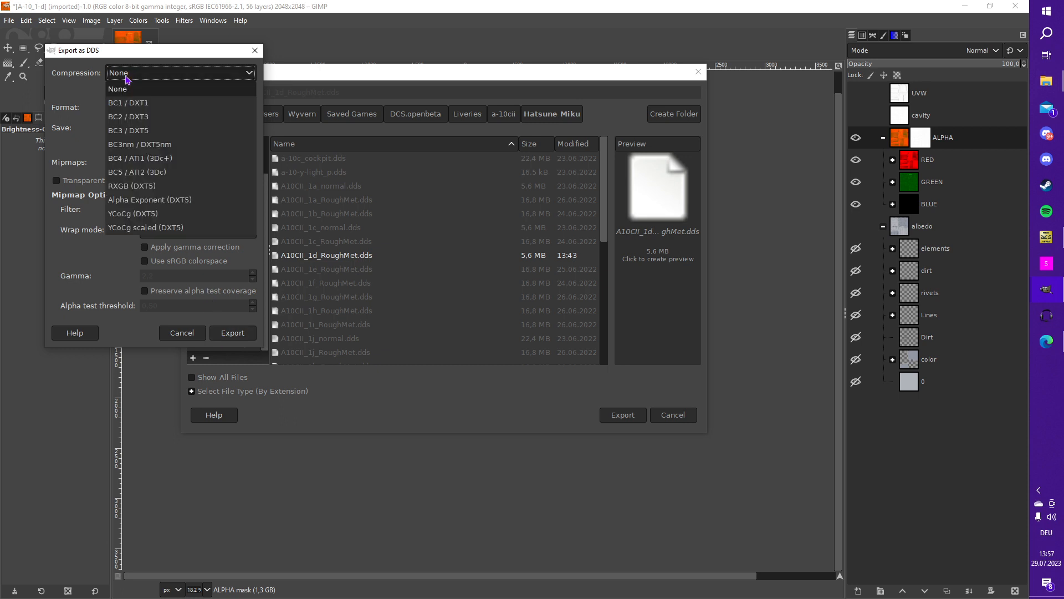
left_click(146, 133)
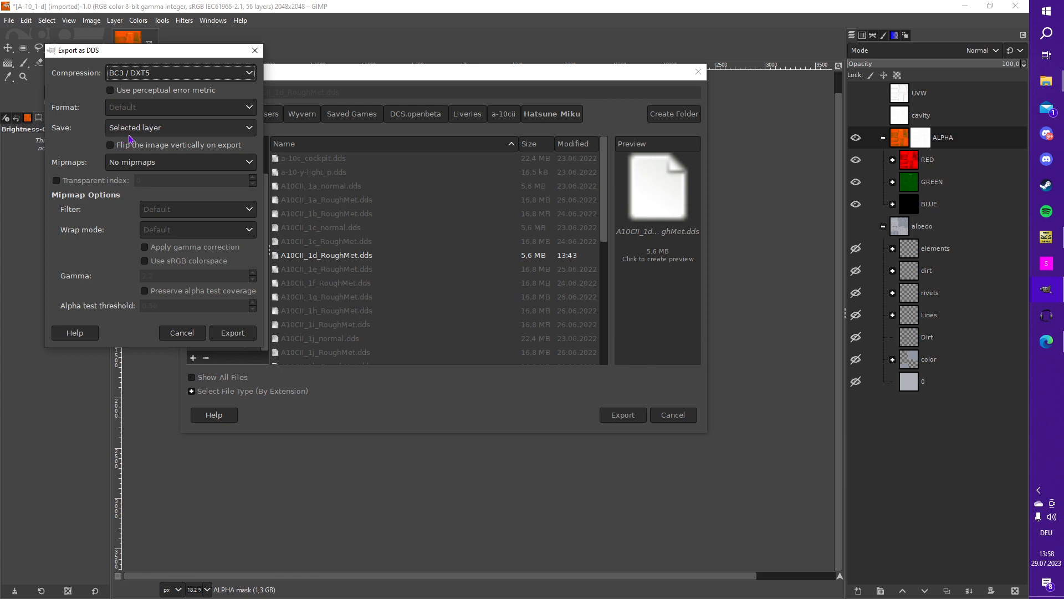
left_click(129, 135)
left_click(145, 200)
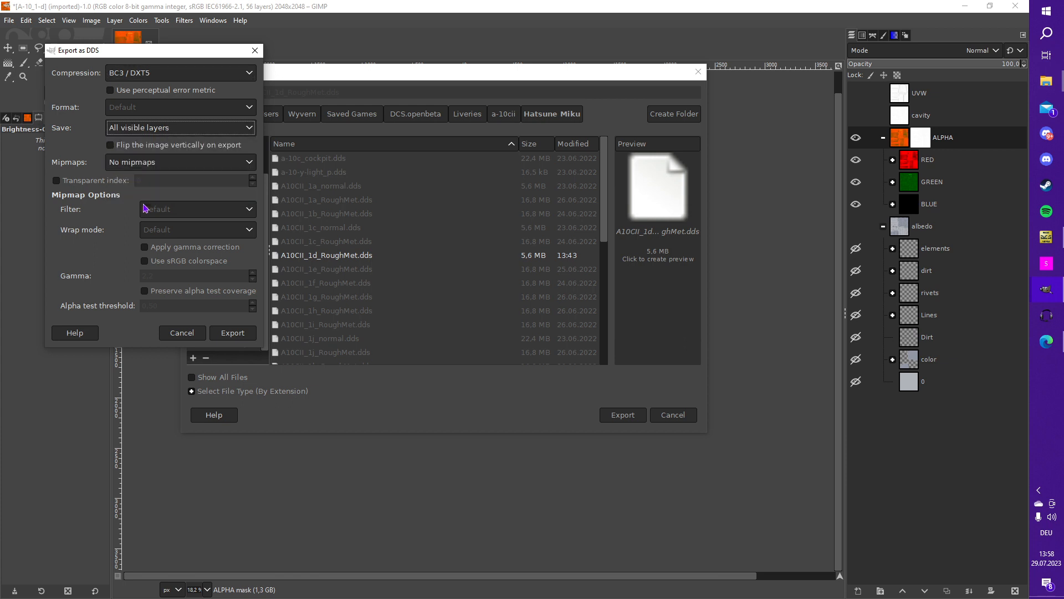
left_click(157, 169)
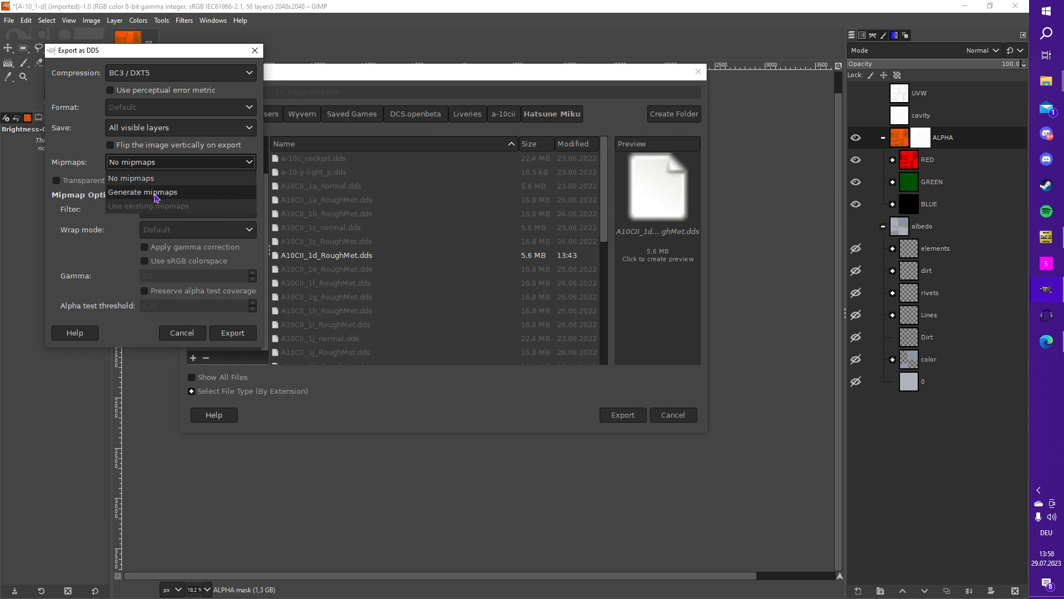
left_click(156, 191)
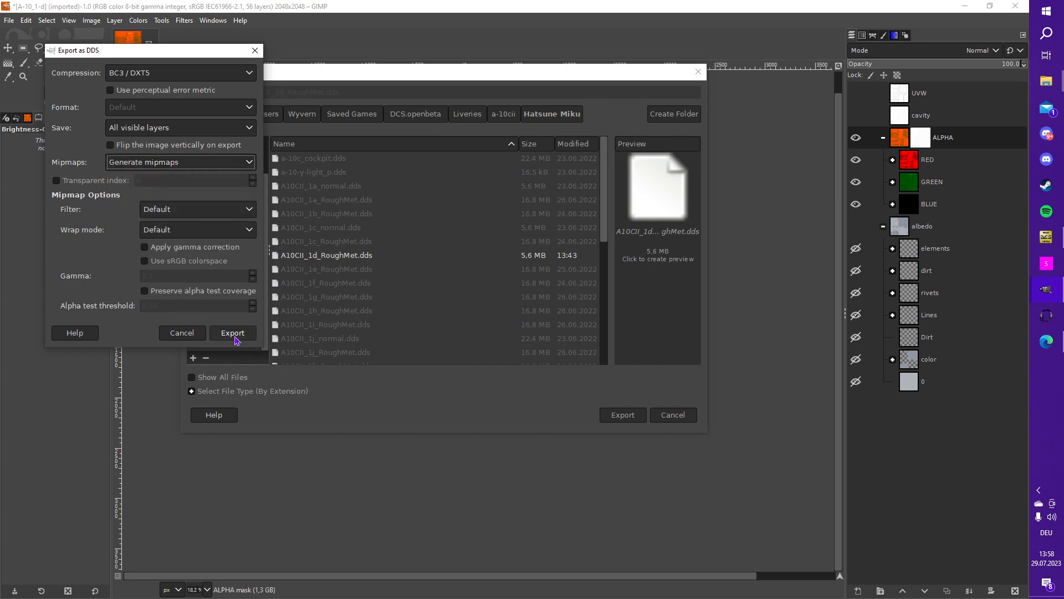
left_click(235, 338)
key("Return")
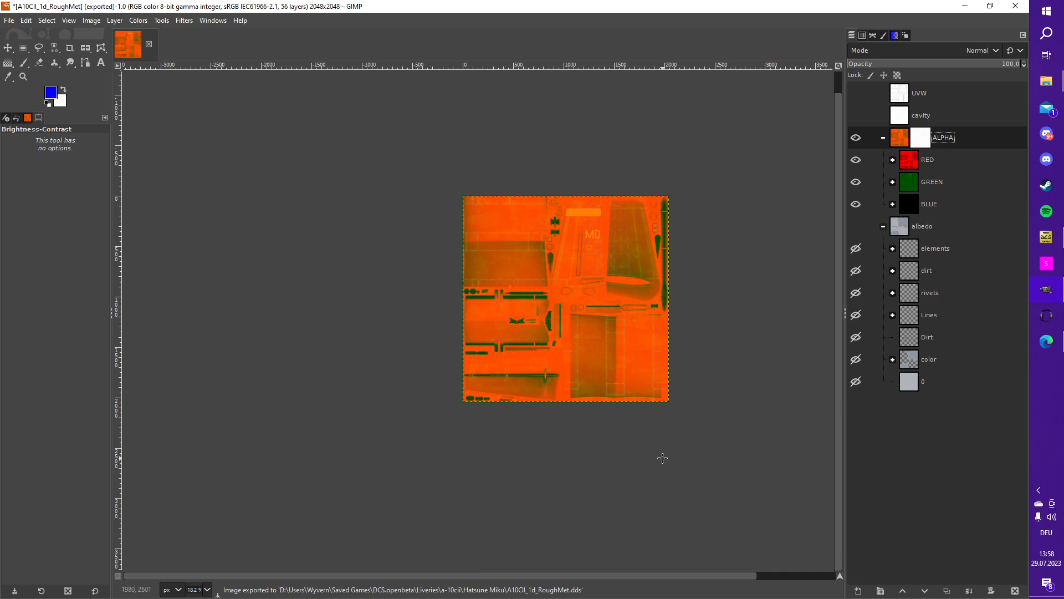
Step: Switch to ModelViewer2.0, reload the textures and inspect the tail fin's surface up close in the fully shaded view
key("alt+Tab")
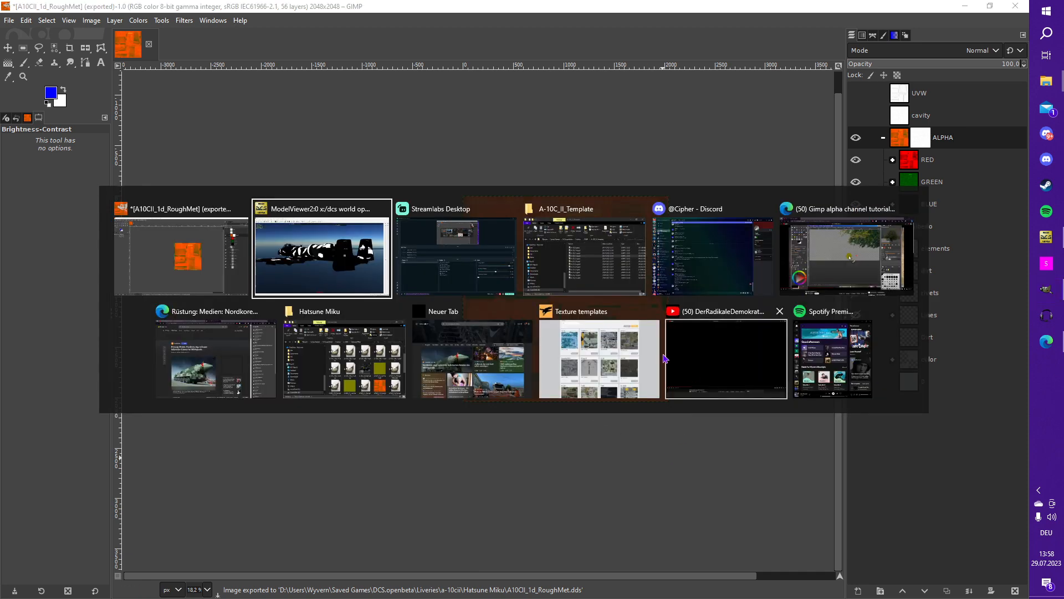
left_click(343, 268)
left_click_drag(133, 92, 62, 52)
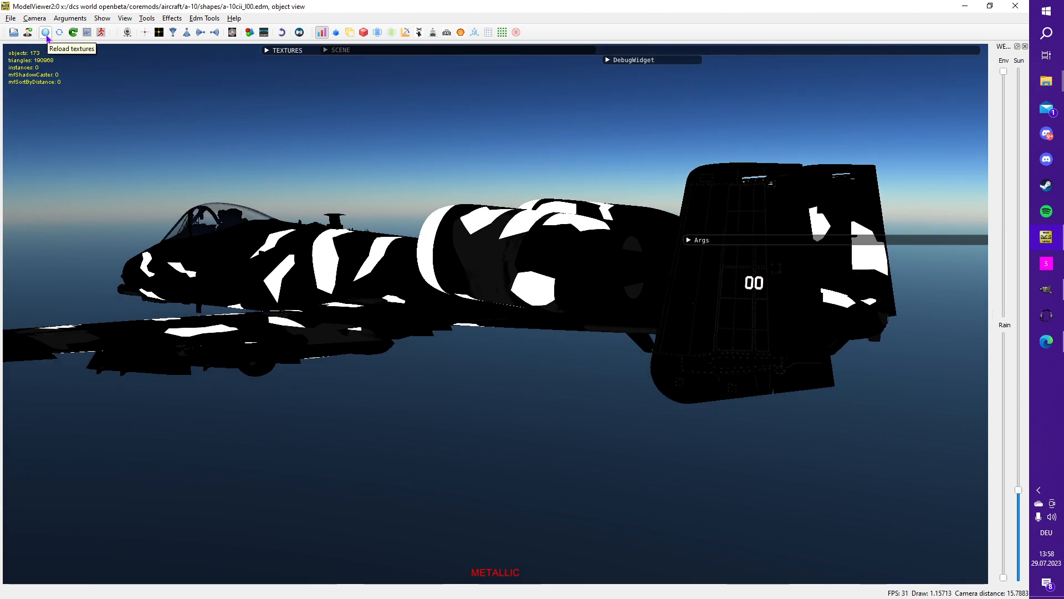
left_click_drag(83, 90, 343, 364)
scroll(556, 261, "up", 5)
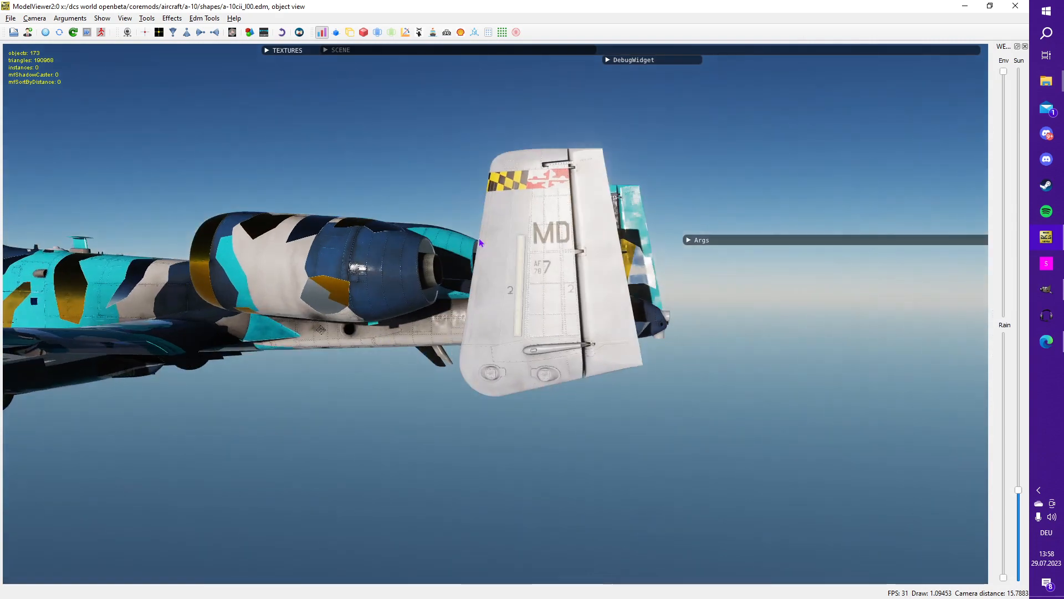
scroll(582, 319, "up", 4)
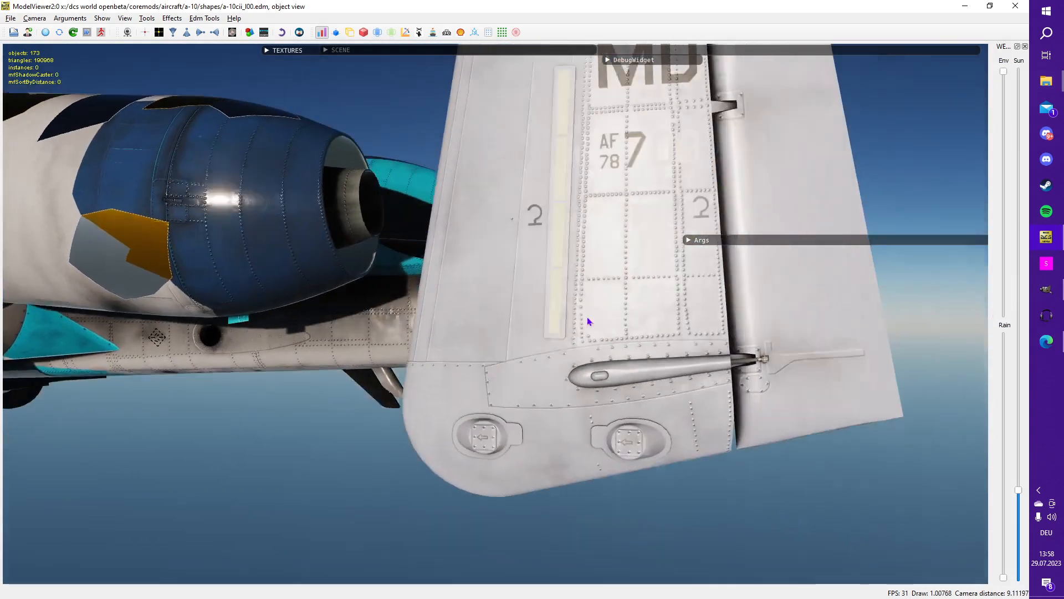
Step: Inspect the light grey tail fin's surface reflections from several angles and distances
left_click_drag(609, 328, 652, 363)
scroll(652, 363, "down", 2)
key("alt+Tab")
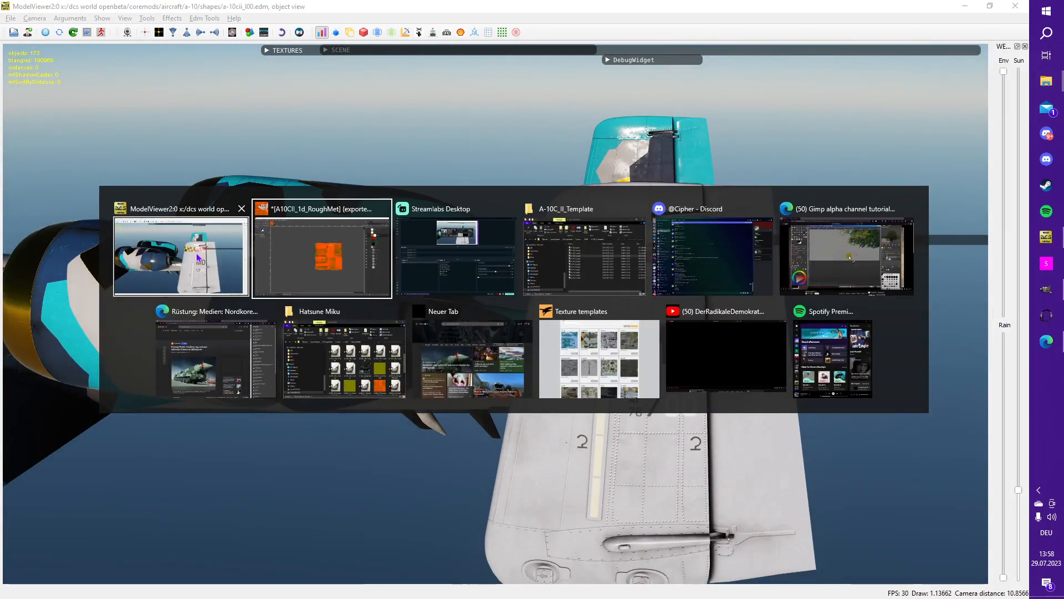
key("Escape")
scroll(787, 467, "down", 3)
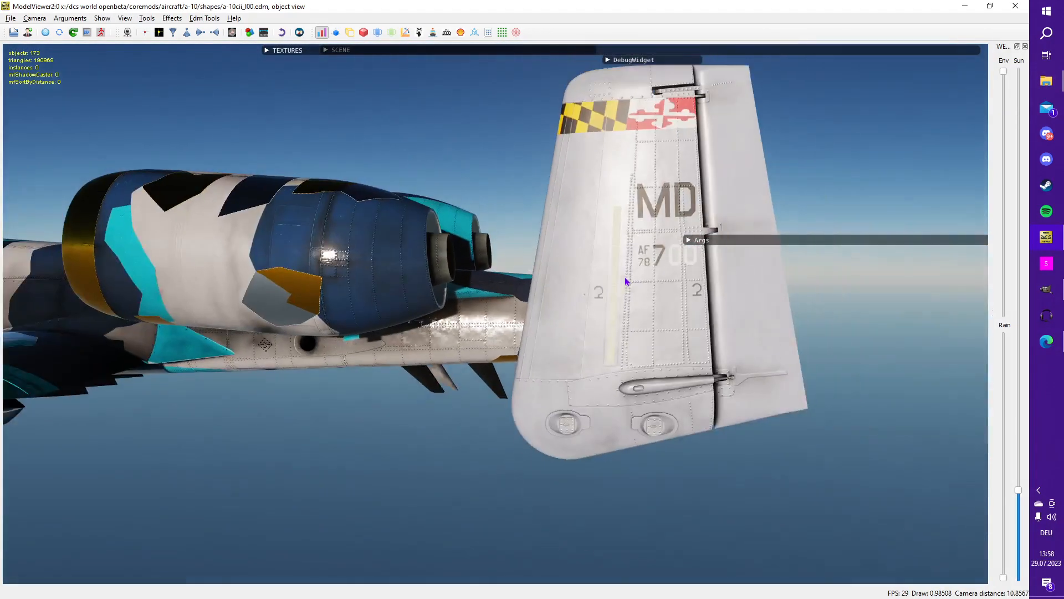
left_click_drag(619, 270, 561, 383)
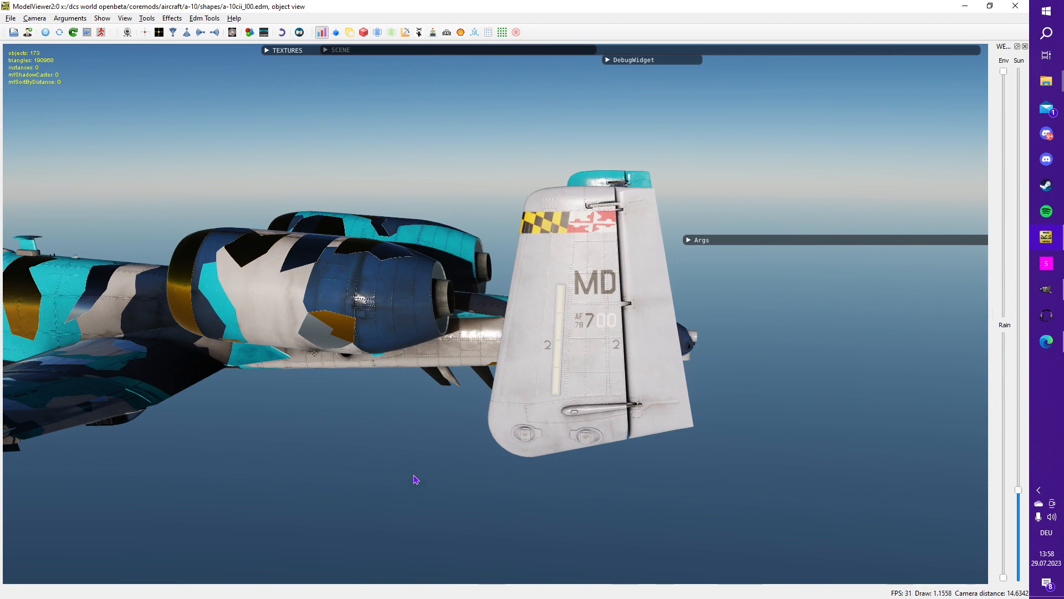
Step: Switch to GIMP and invert the colours of the 0 #1 base layer in the BLUE channel's metallic group
key("alt+Tab")
left_click(336, 250)
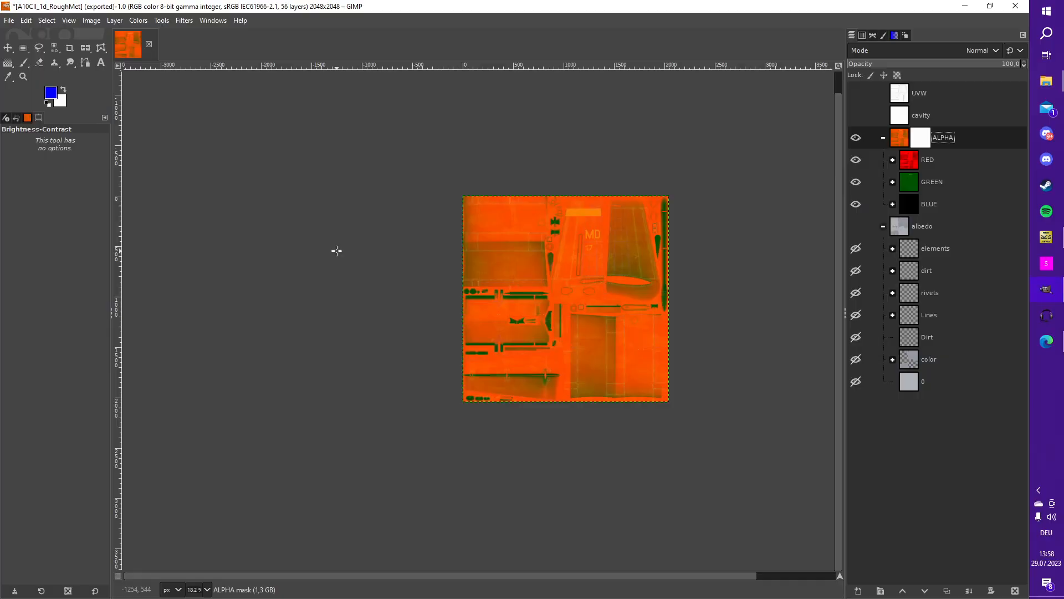
scroll(599, 227, "up", 2)
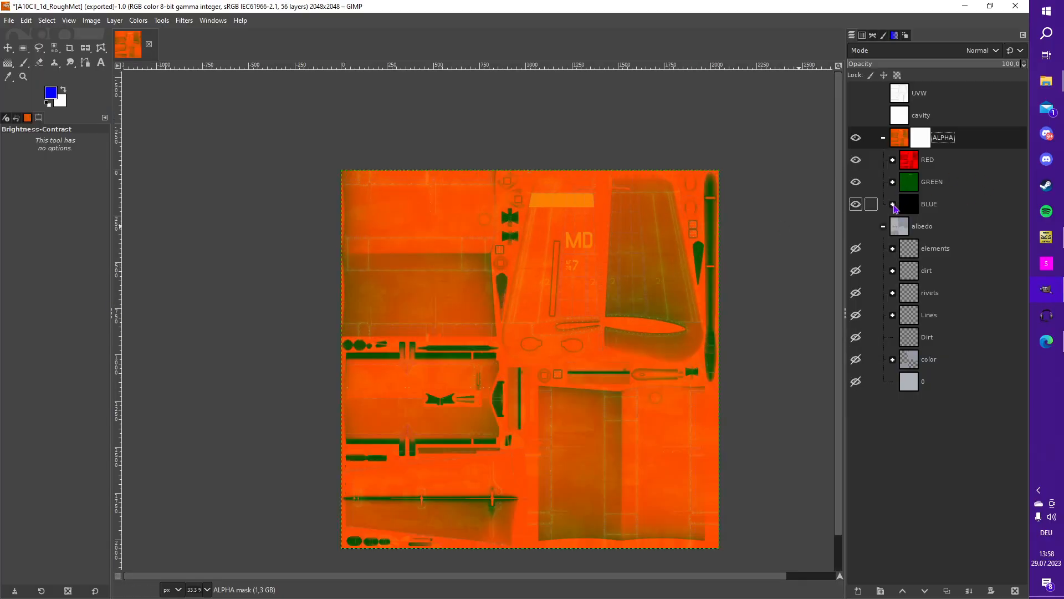
left_click(892, 204)
left_click(912, 248)
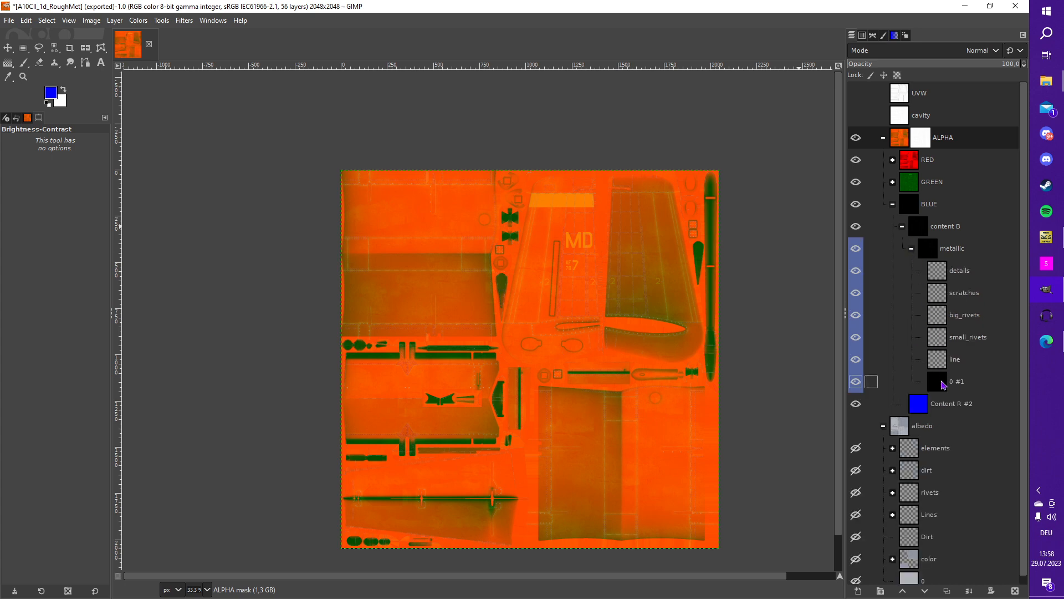
left_click(944, 388)
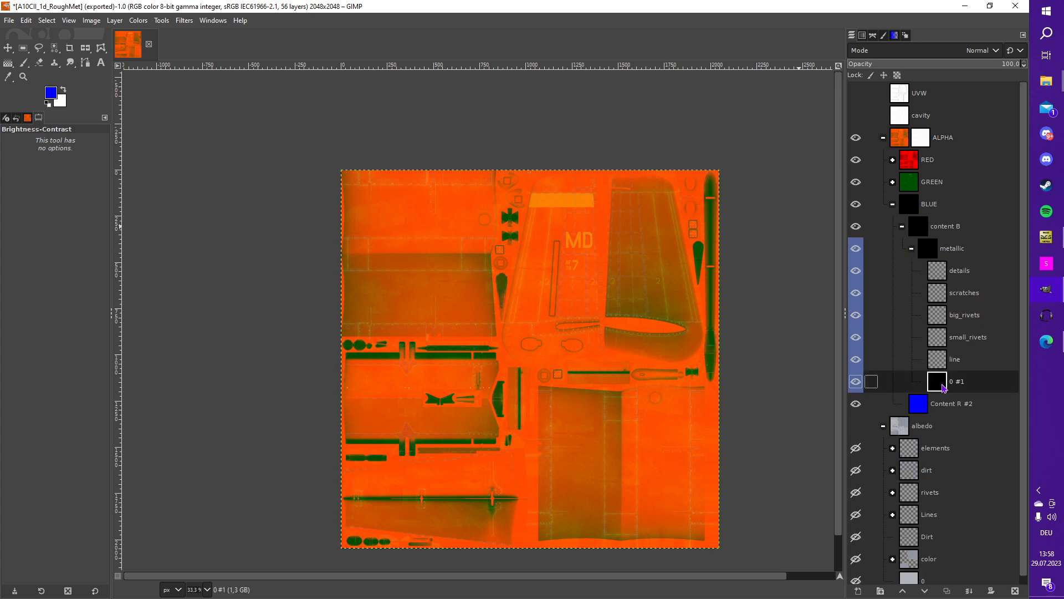
right_click(661, 391)
mouse_move(693, 487)
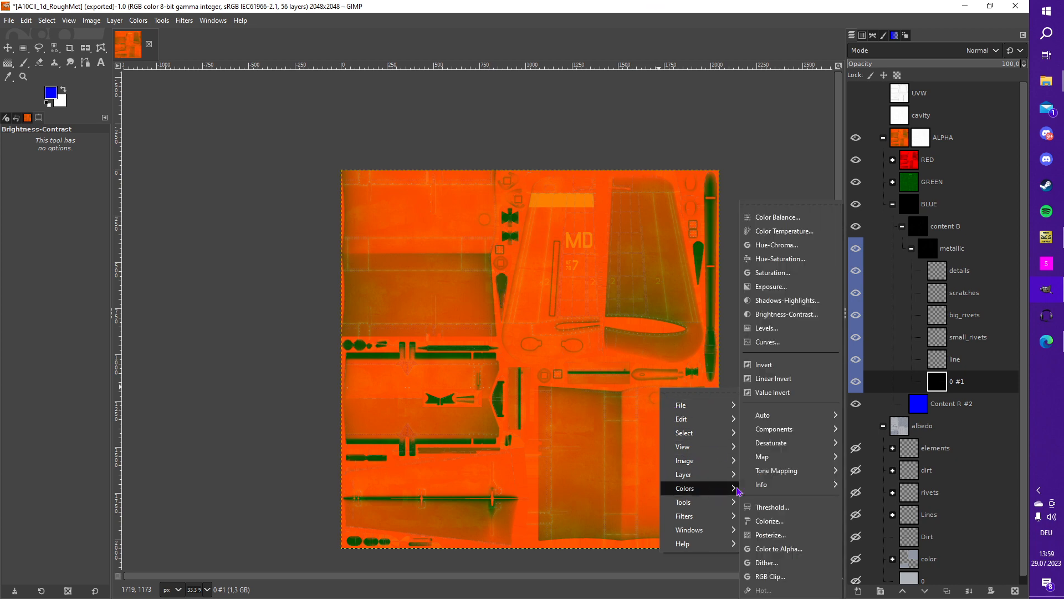
left_click(779, 366)
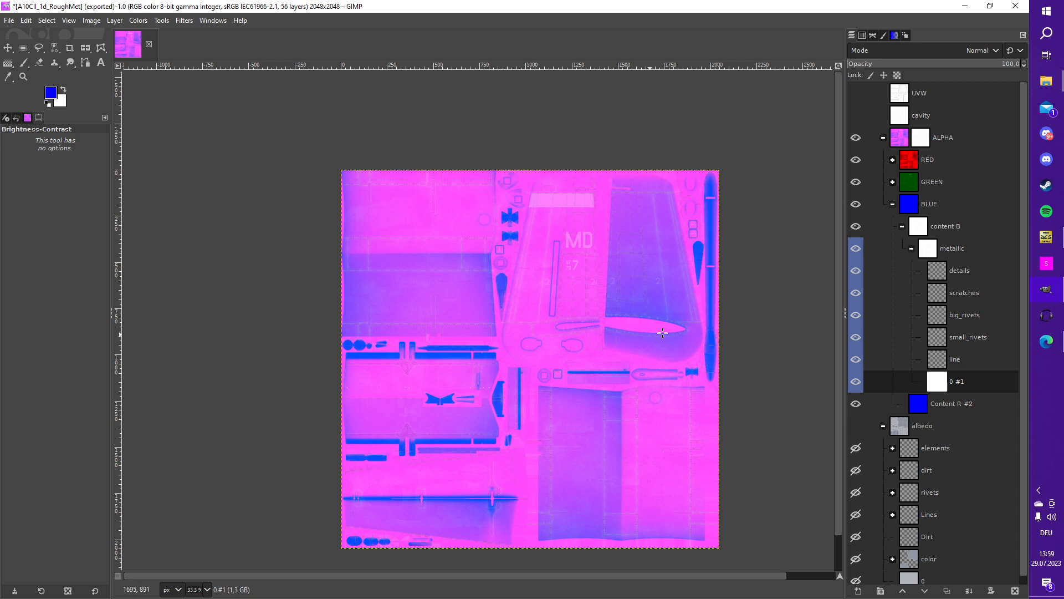
left_click(893, 205)
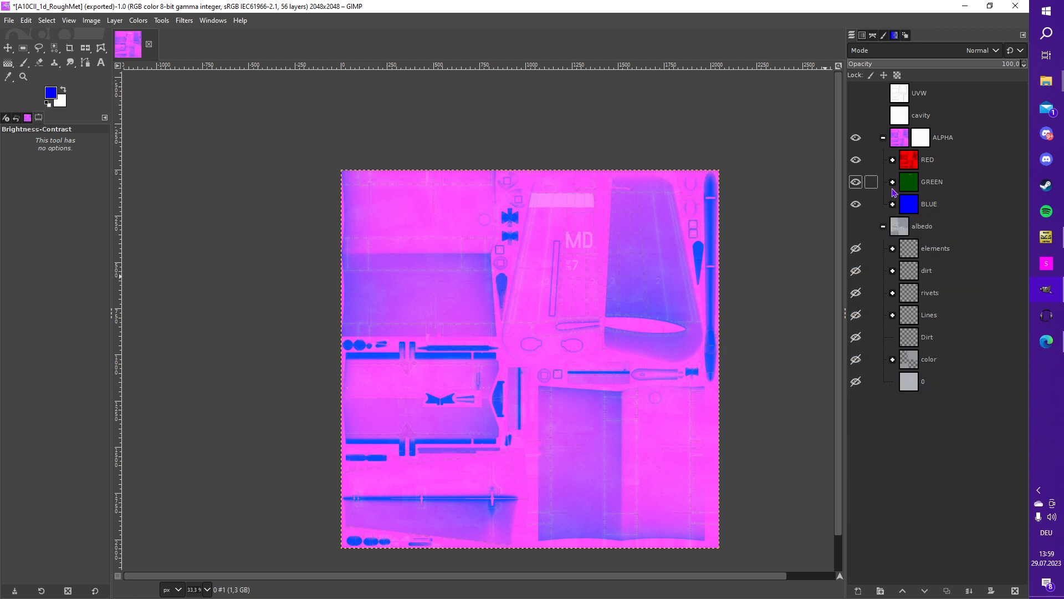
Step: Re-export A10CII_1d_RoughMet.dds with the inverted metallic layer, reload the textures in ModelViewer2.0 and orbit around the tail fin
left_click(6, 21)
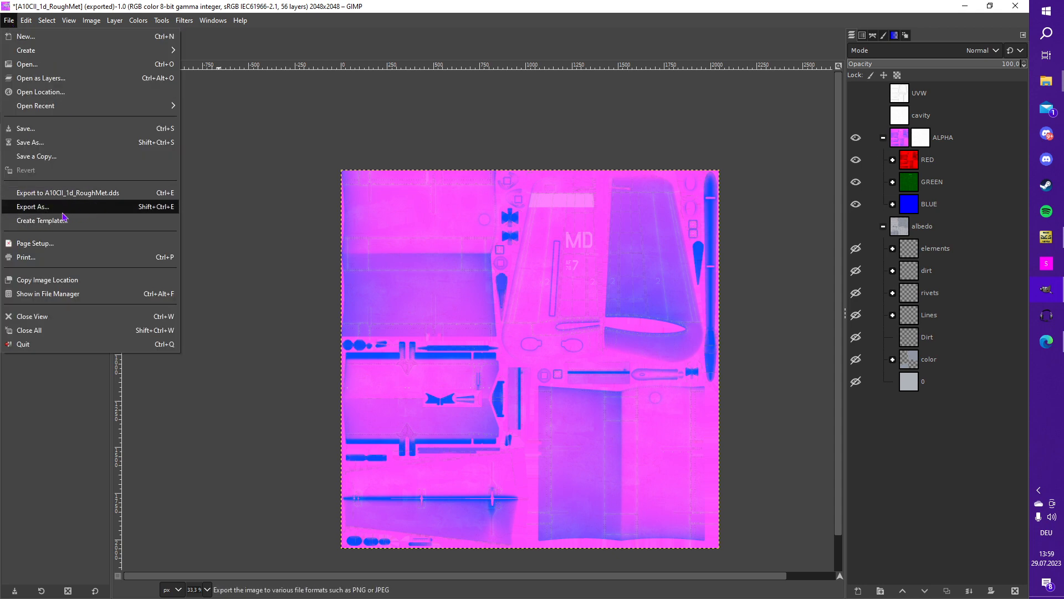
left_click(81, 195)
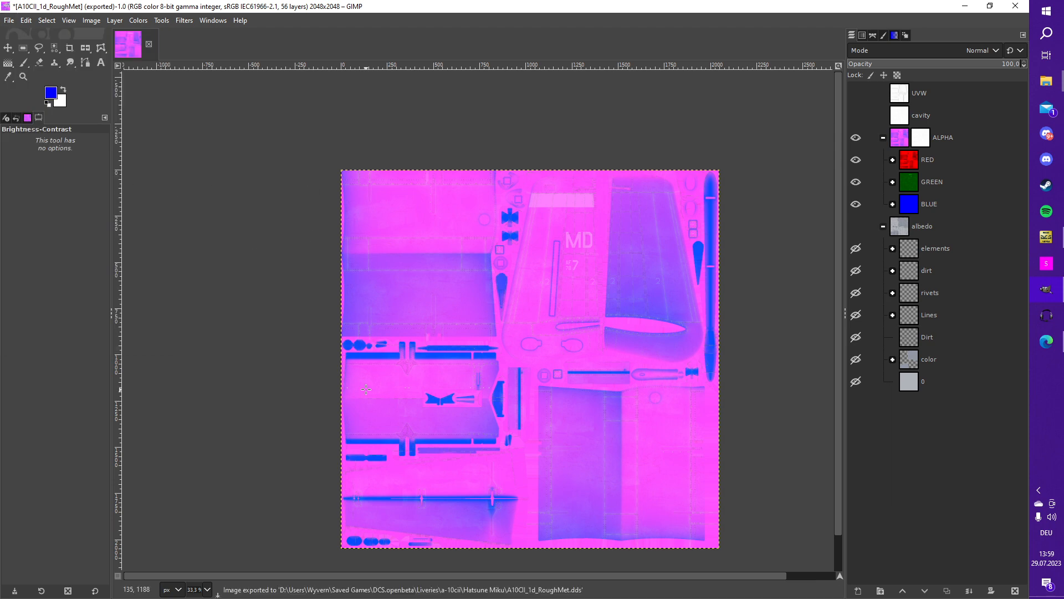
key("alt+Tab")
left_click(331, 256)
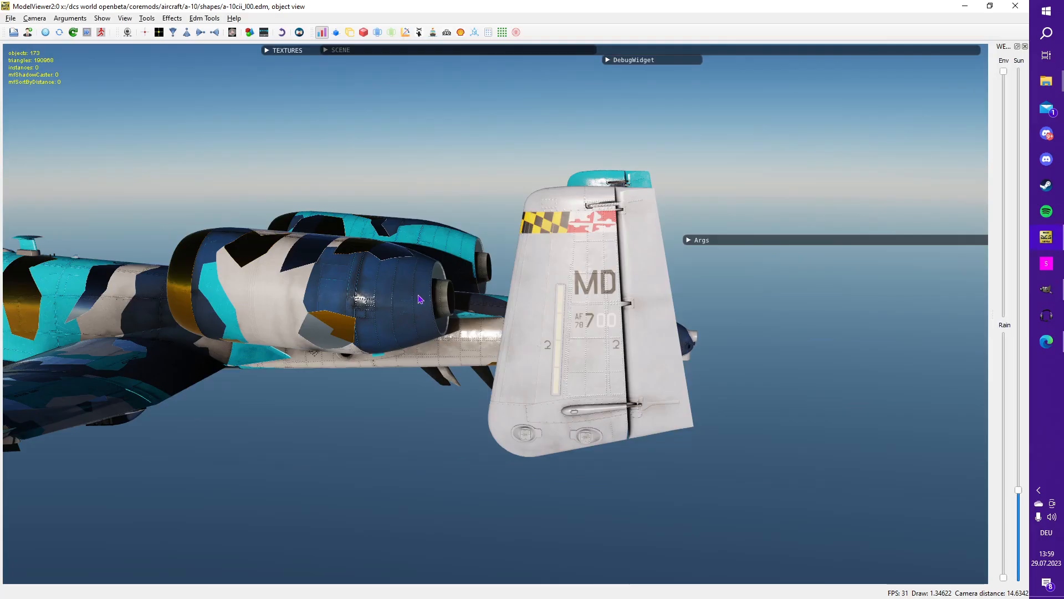
left_click(45, 32)
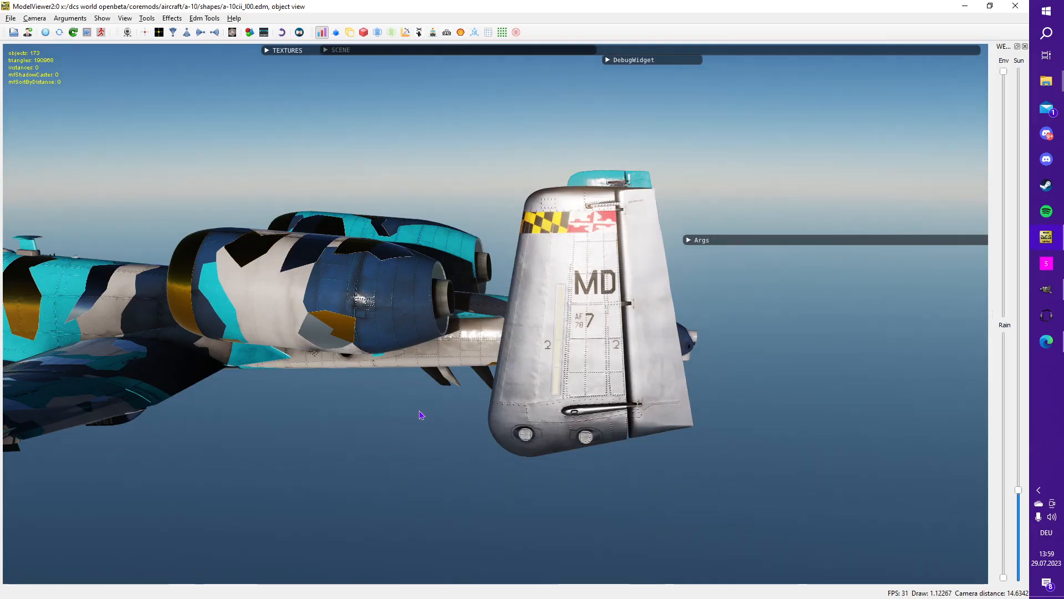
mouse_move(421, 416)
left_mouse_down()
mouse_move(613, 376)
mouse_move(687, 334)
mouse_move(494, 328)
mouse_move(347, 384)
mouse_move(427, 404)
mouse_move(485, 397)
mouse_move(349, 401)
mouse_move(437, 396)
mouse_move(451, 459)
mouse_move(529, 387)
left_mouse_up()
Step: Return to GIMP and undo the colour inversion of the metallic base layer
key("alt+Tab")
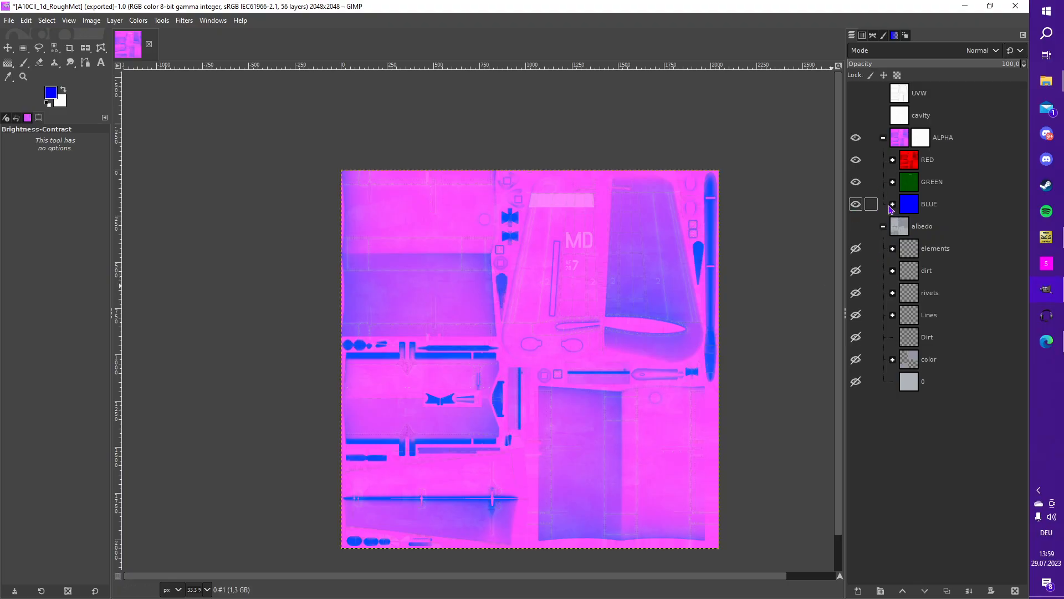
left_click(893, 205)
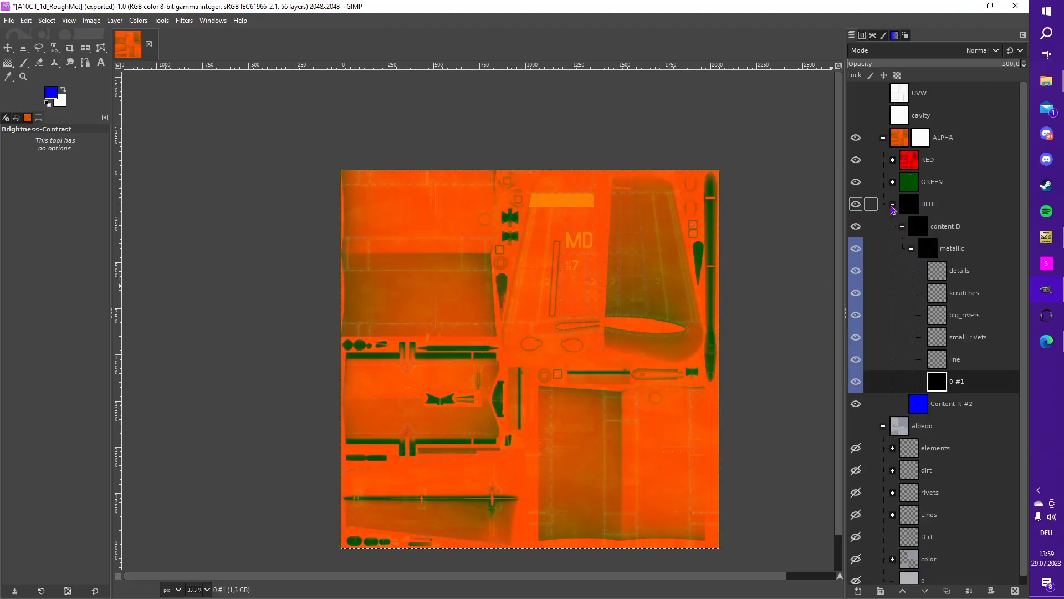
left_click(893, 204)
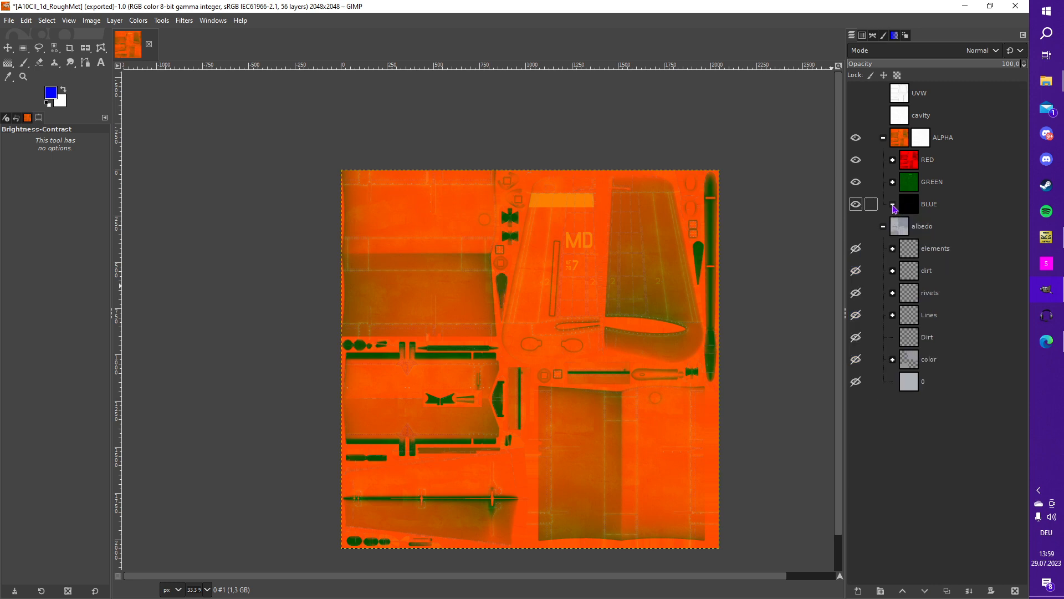
Step: Brighten the 0 #2 base layer in the GREEN channel's roughness group by raising Lightness with Hue-Saturation
left_click(893, 181)
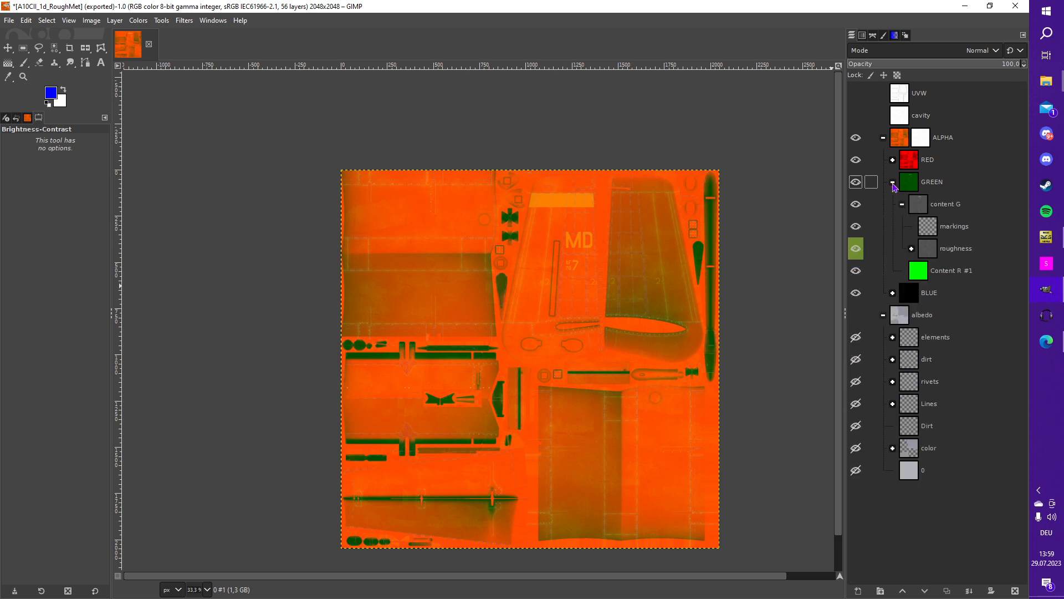
left_click(912, 249)
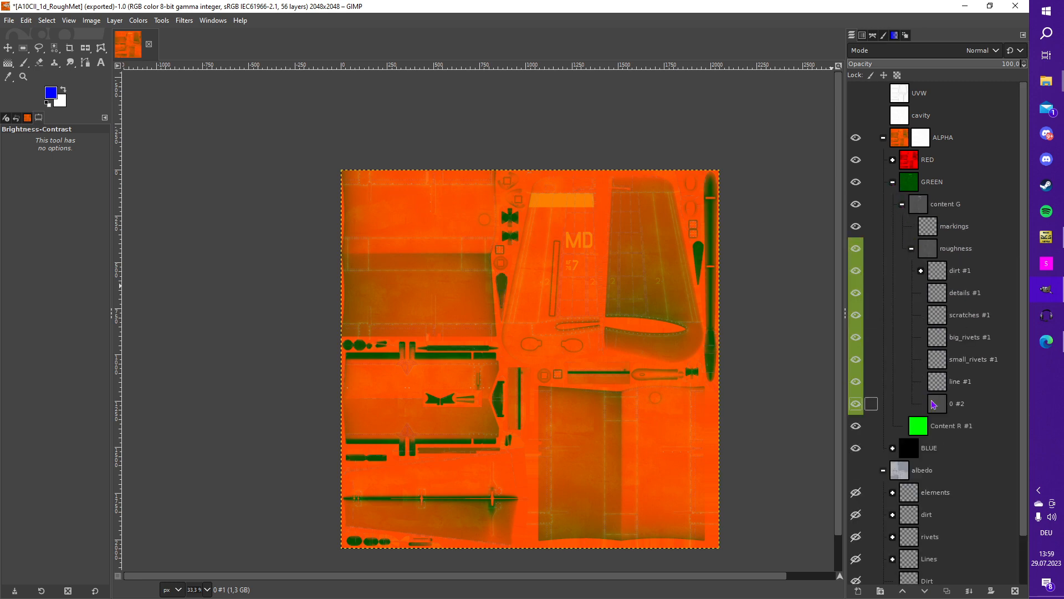
right_click(599, 262)
mouse_move(651, 359)
left_click(716, 259)
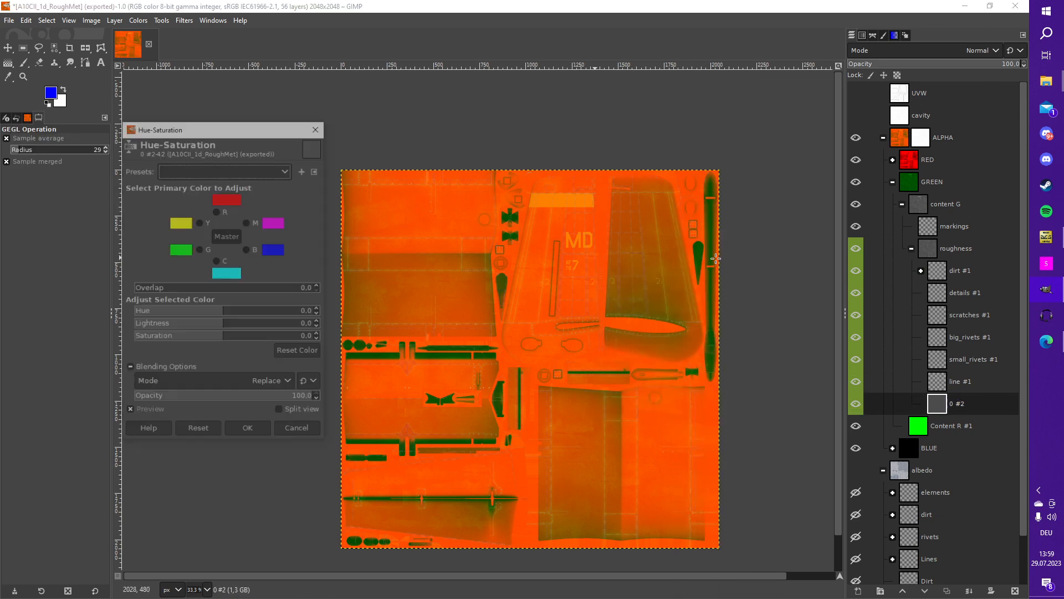
left_click_drag(225, 328, 332, 328)
left_click(250, 432)
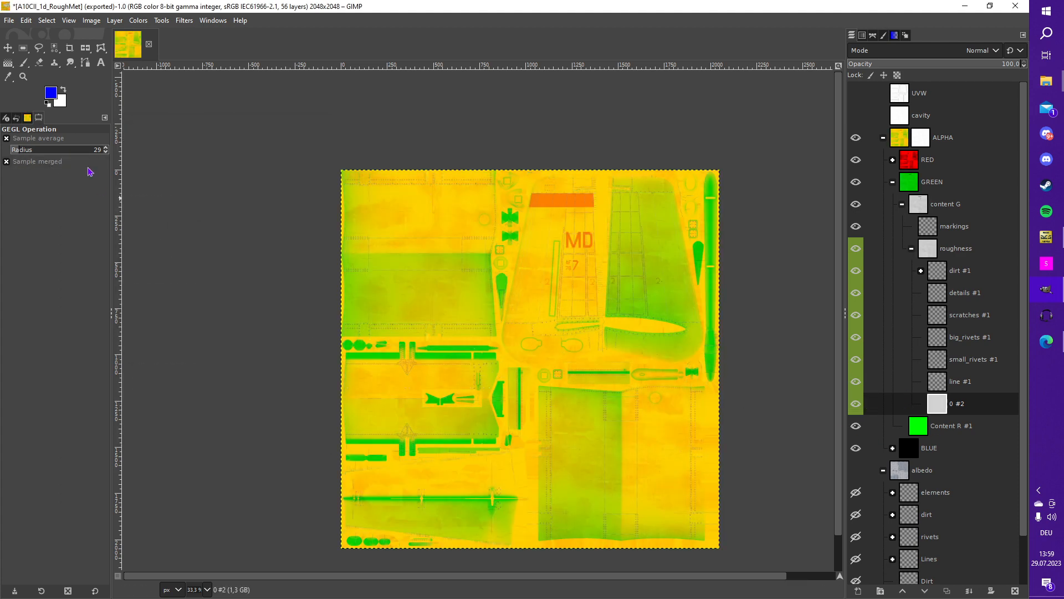
Step: Re-export A10CII_1d_RoughMet.dds with the brightened roughness and reload the textures in ModelViewer2.0
left_click(9, 21)
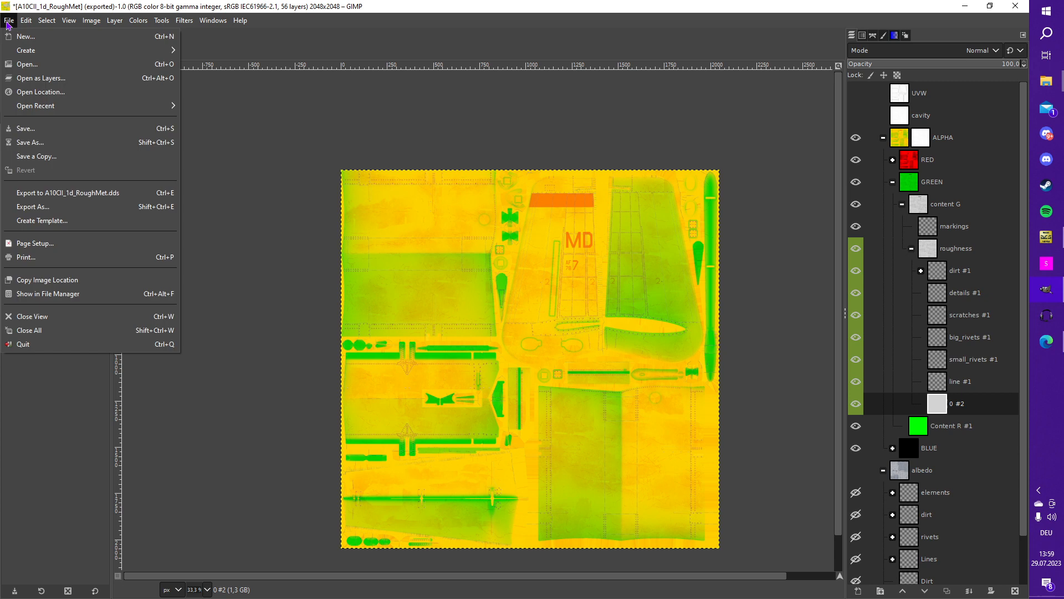
left_click(103, 192)
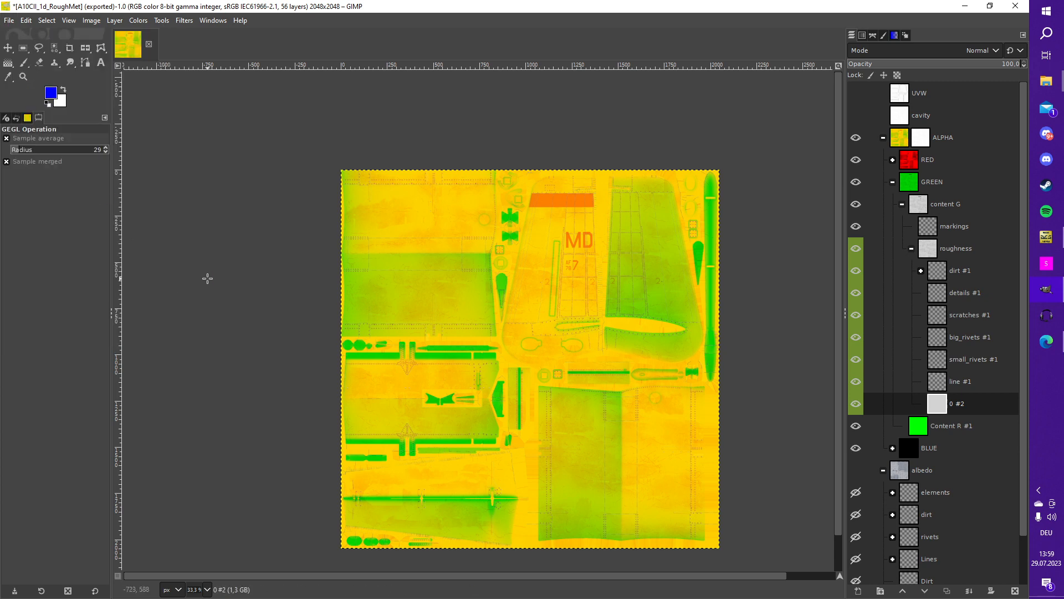
key("alt+Tab")
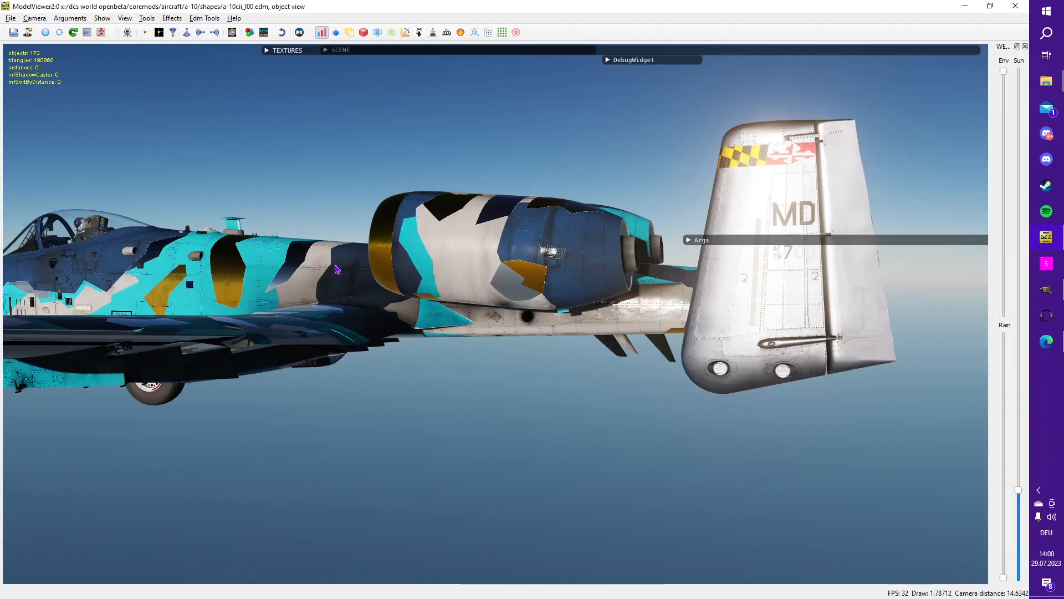
left_click(45, 34)
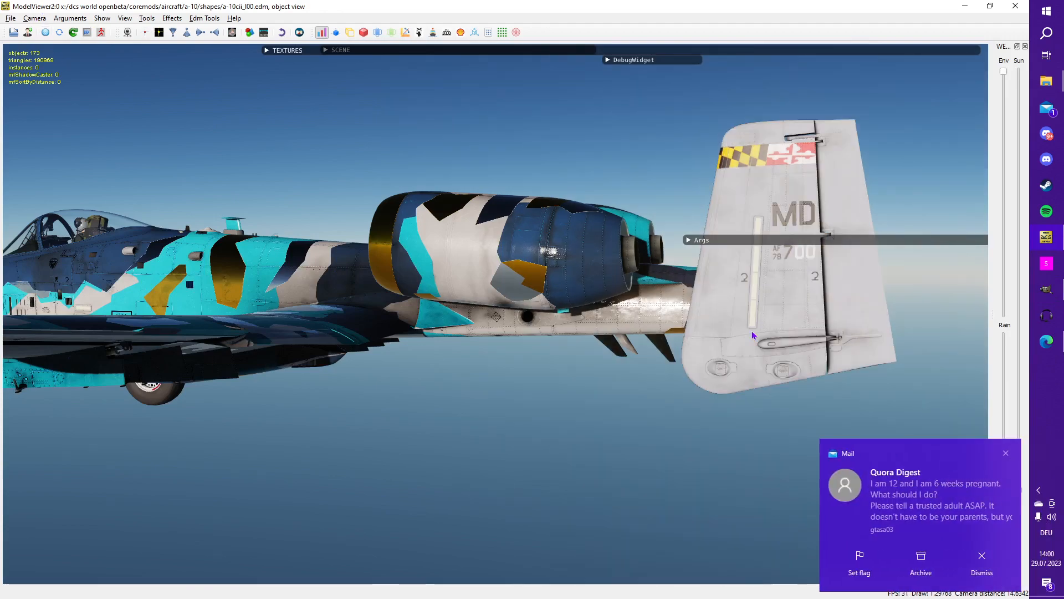
Step: Examine the tail fin's surface with the brightened roughness, both up close and from farther away
left_click_drag(795, 352, 439, 355)
left_click_drag(325, 355, 483, 391)
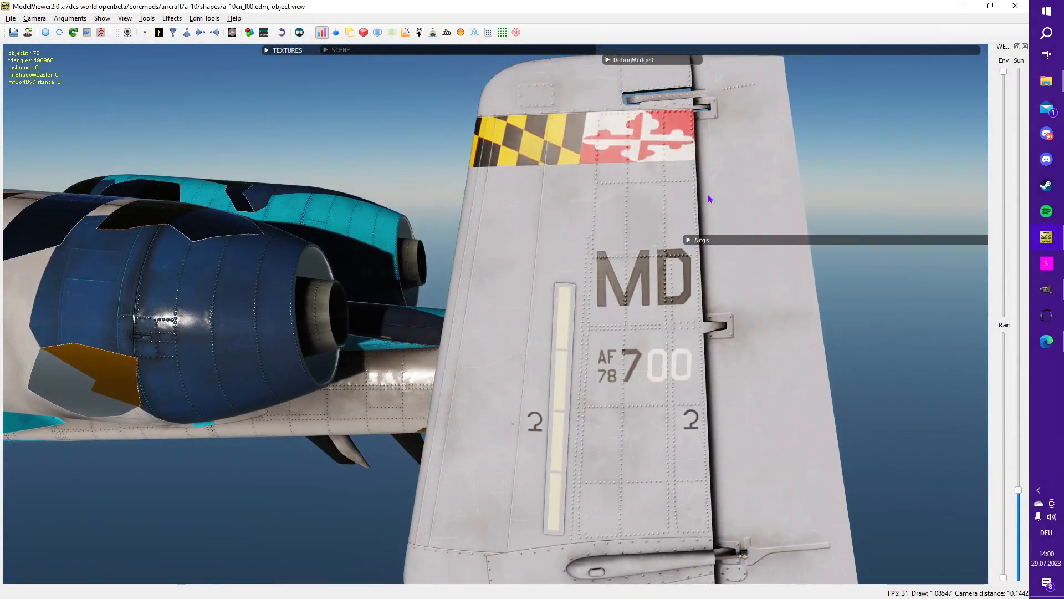
left_click_drag(579, 183, 582, 316)
scroll(581, 311, "down", 2)
Step: Switch back to GIMP and invert the colours of the roughness group's 0 #2 base layer
key("alt+Tab")
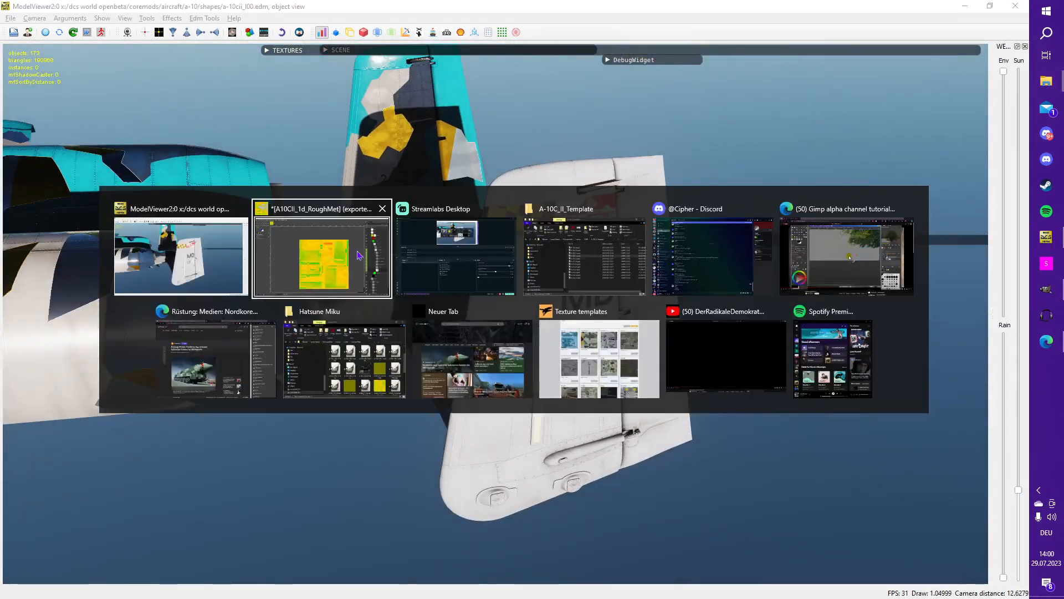
right_click(638, 380)
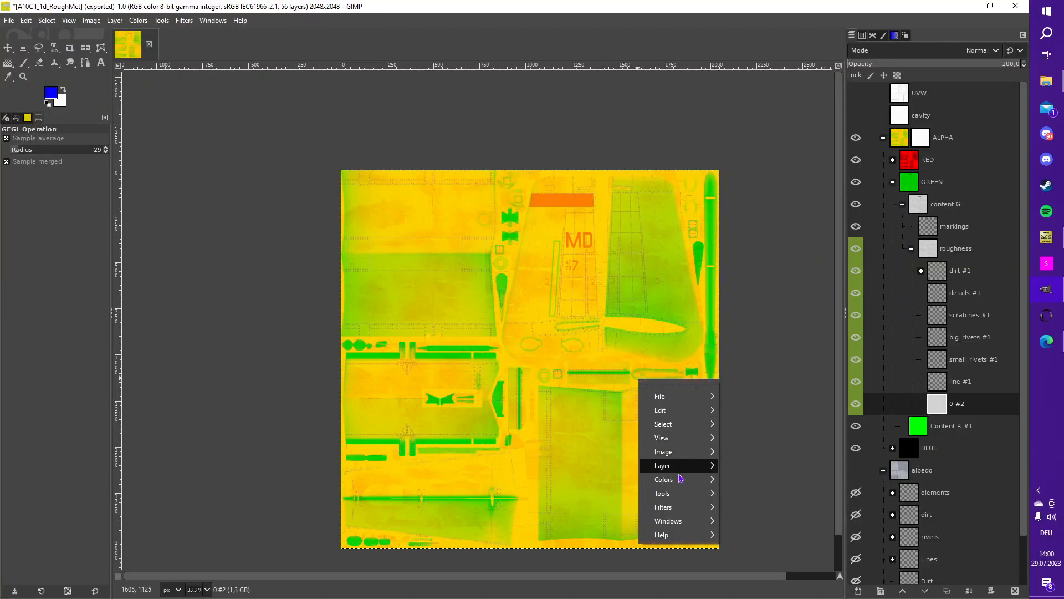
mouse_move(682, 479)
left_click(742, 366)
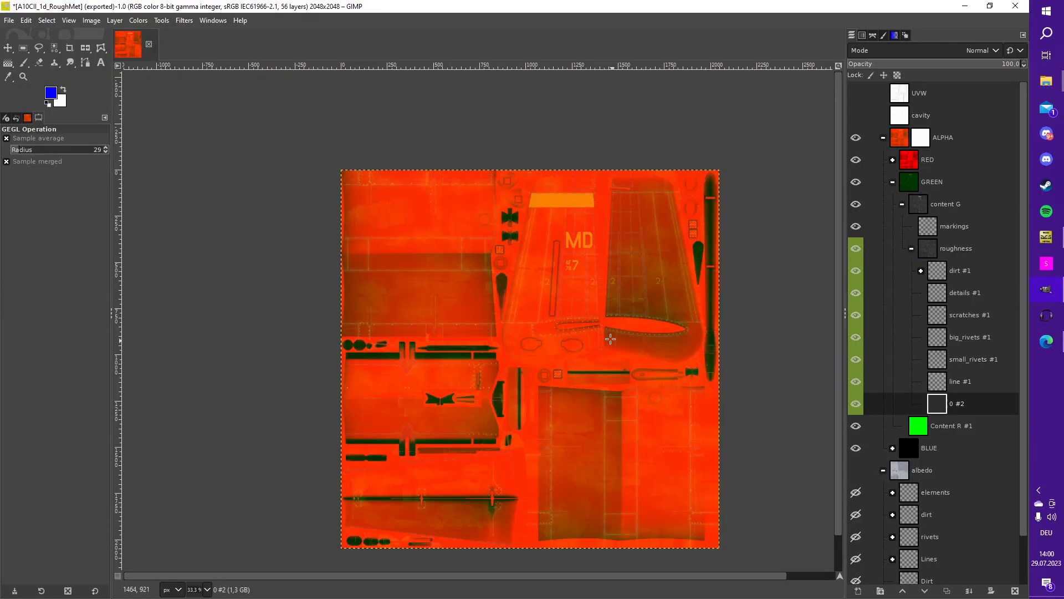
Step: Darken the inverted 0 #2 roughness layer further by lowering Lightness with Hue-Saturation
right_click(588, 332)
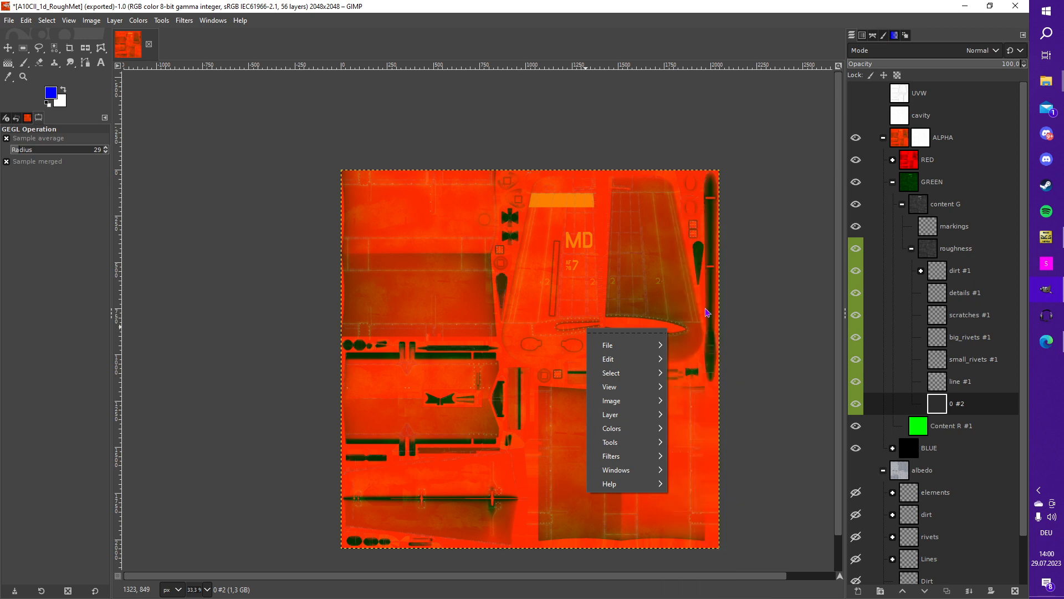
mouse_move(638, 428)
left_click(707, 259)
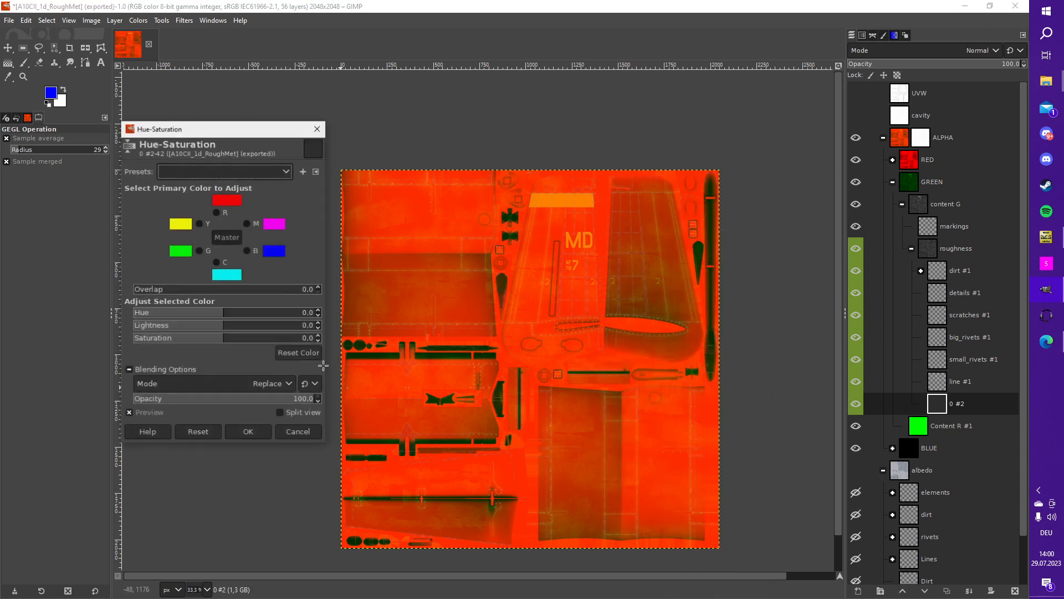
left_click_drag(224, 327, 1, 331)
left_click(249, 432)
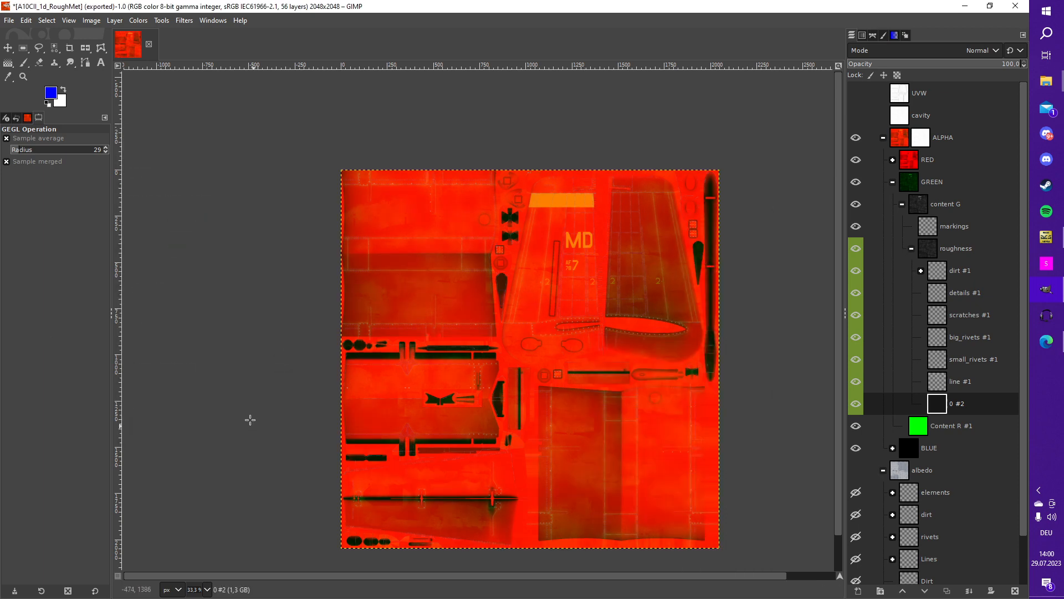
Step: Re-export A10CII_1d_RoughMet.dds with the darkened roughness and switch to ModelViewer2.0
left_click(6, 21)
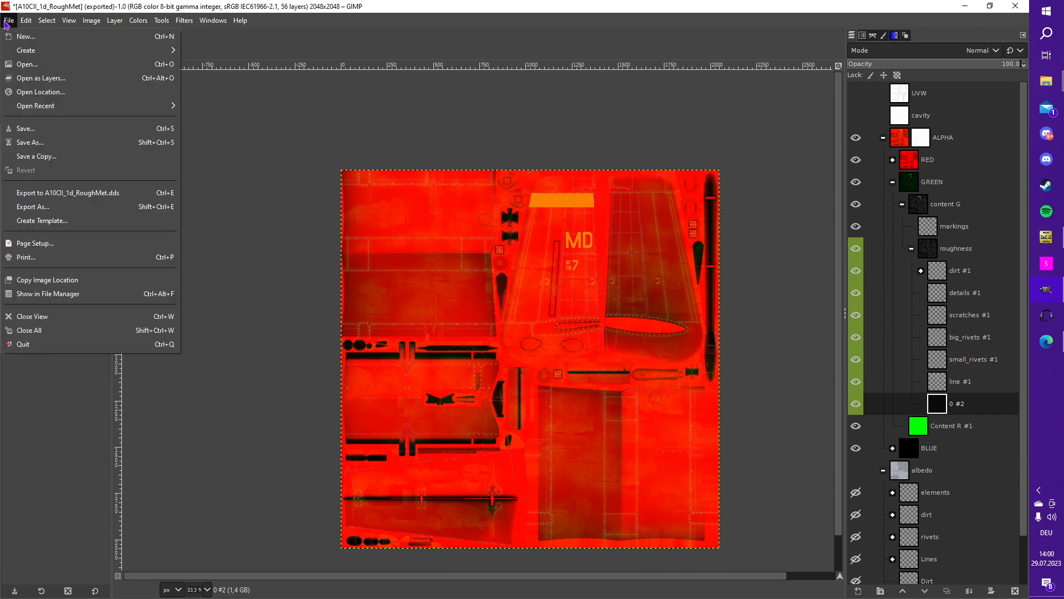
left_click(62, 193)
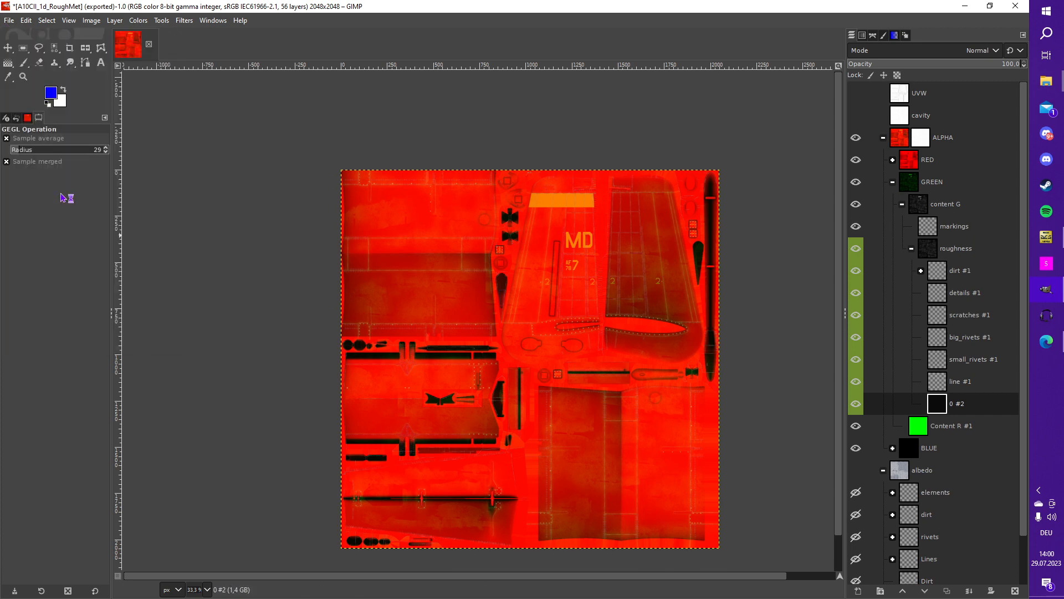
key("alt+Tab")
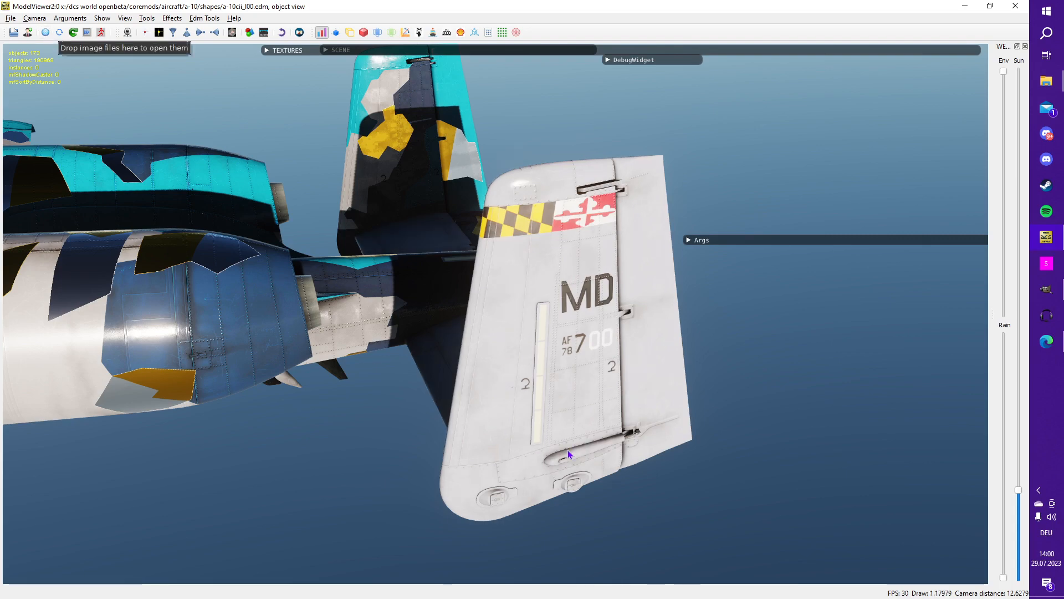
Step: Examine the tail fin's surface from several angles with the darkened roughness applied
left_click_drag(568, 455, 409, 388)
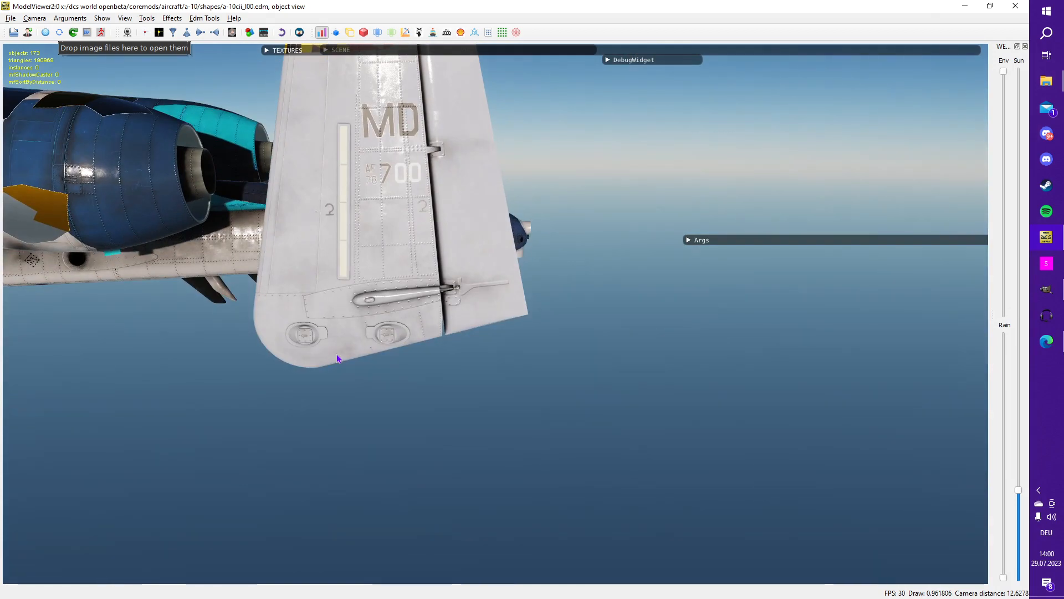
left_click_drag(338, 358, 457, 421)
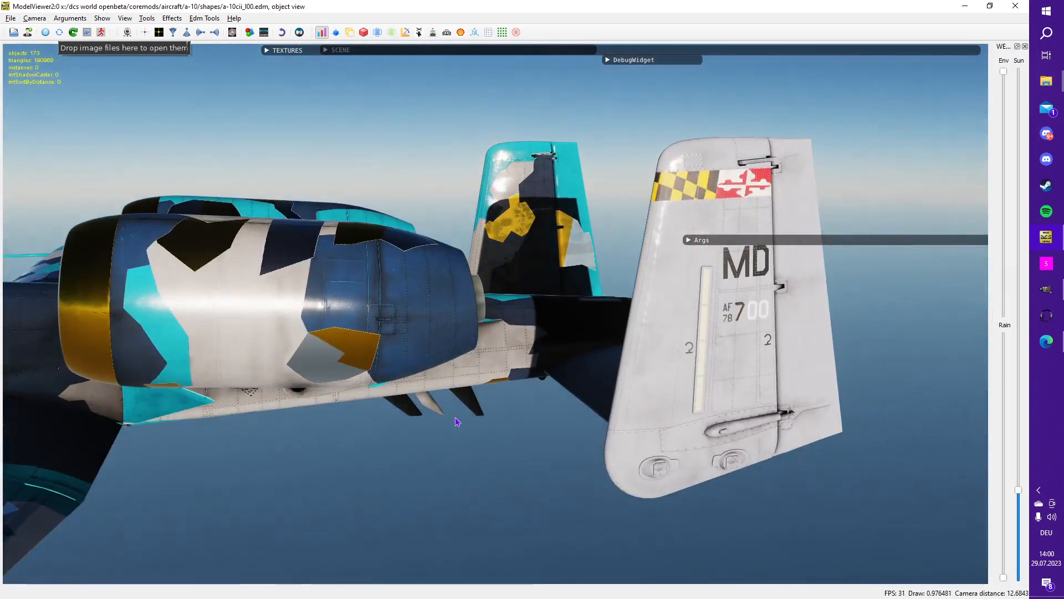
Step: Switch to GIMP and invert the colours of the 0 #1 base layer in the BLUE group's metallic subgroup
key("alt+Tab")
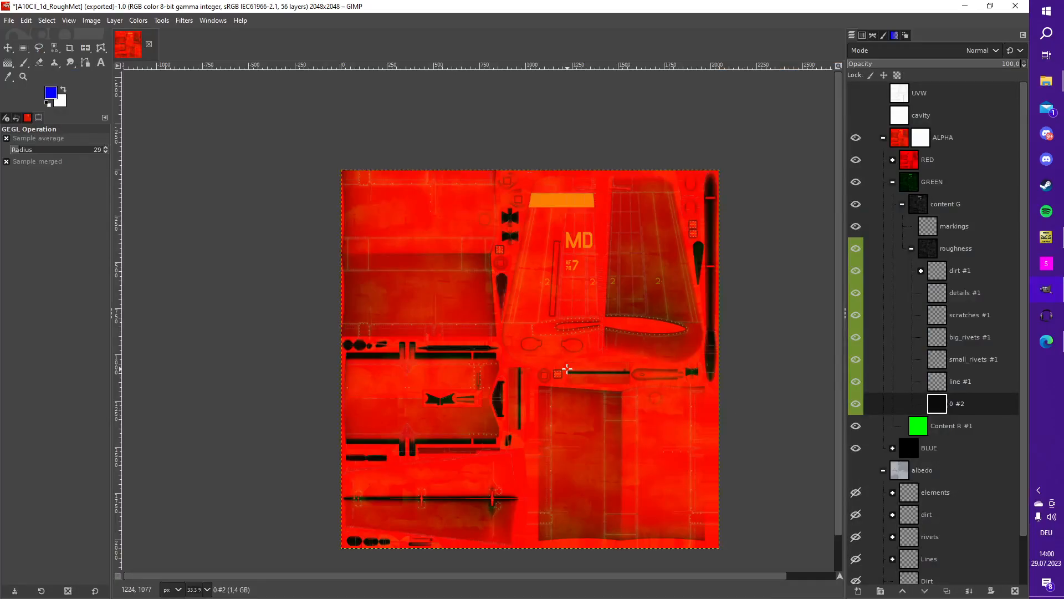
scroll(863, 426, "down", 2)
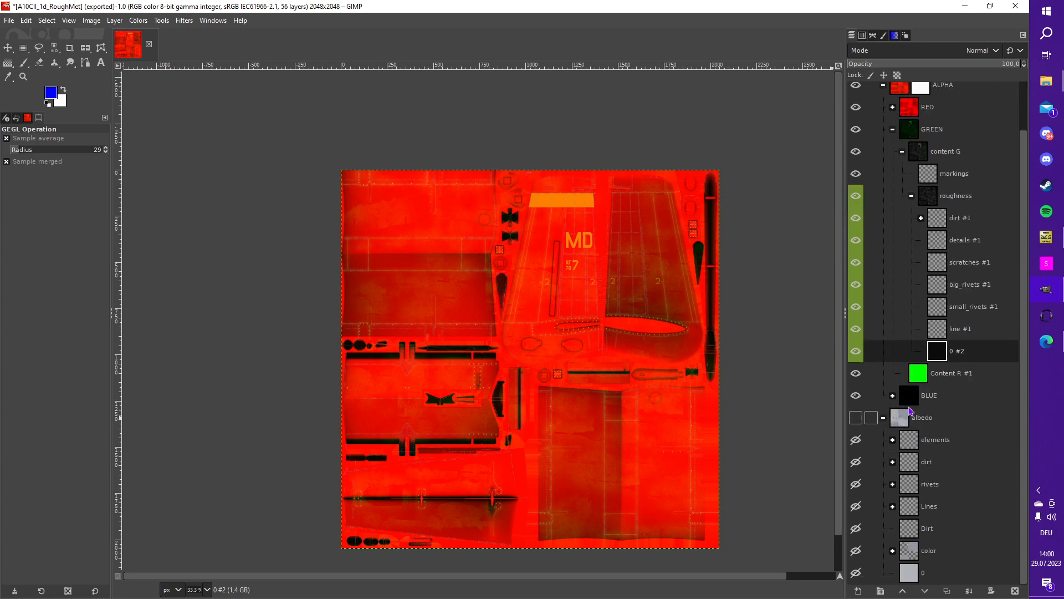
left_click(892, 395)
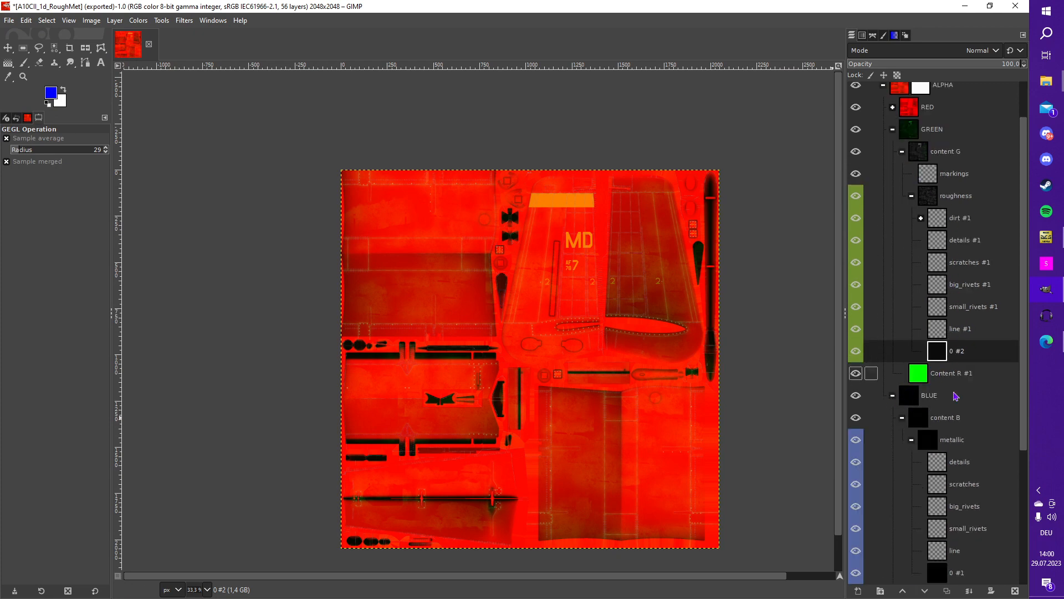
left_click(944, 575)
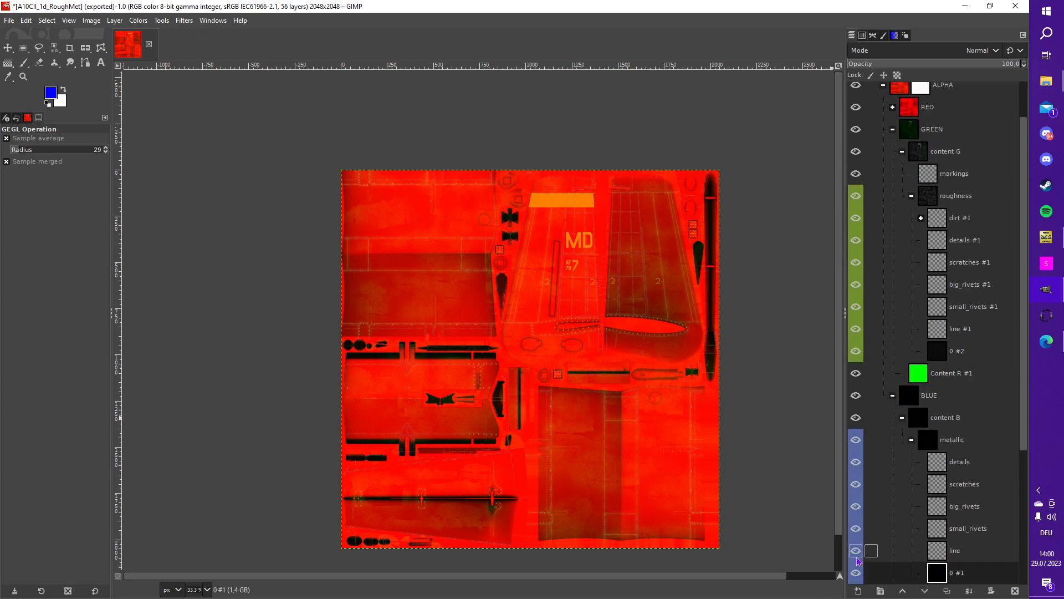
right_click(623, 387)
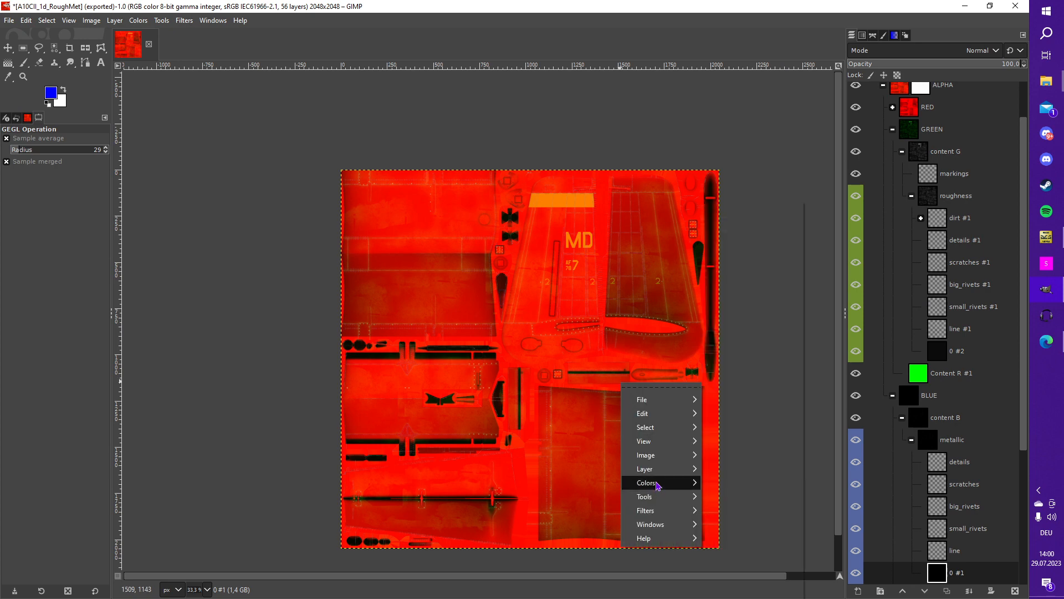
mouse_move(665, 483)
left_click(737, 363)
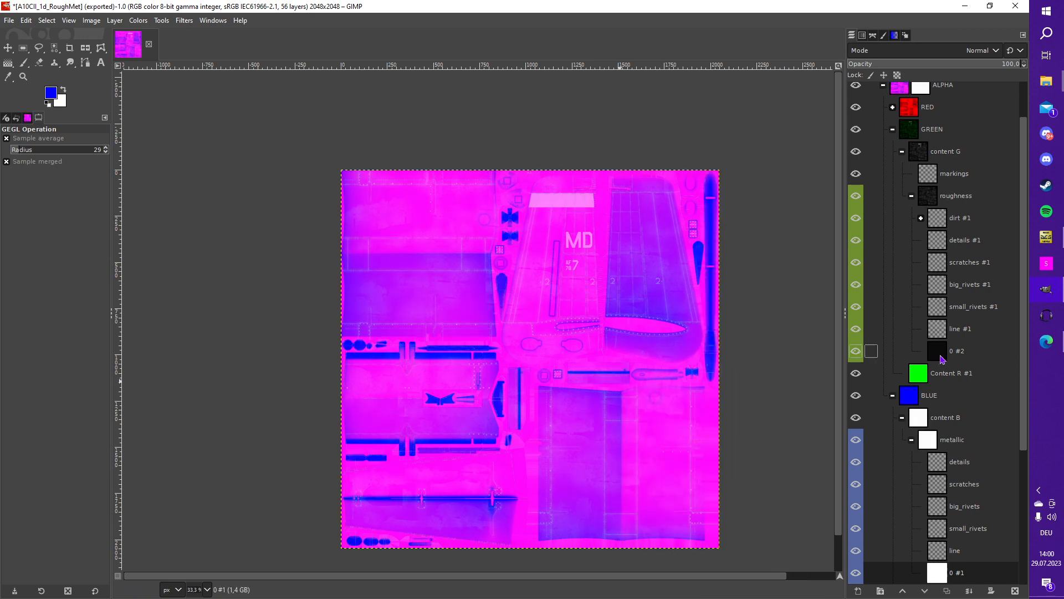
Step: Re-export the RoughMet DDS with the inverted metallic layer and reload the textures in ModelViewer2.0
left_click(11, 26)
key("alt+Tab")
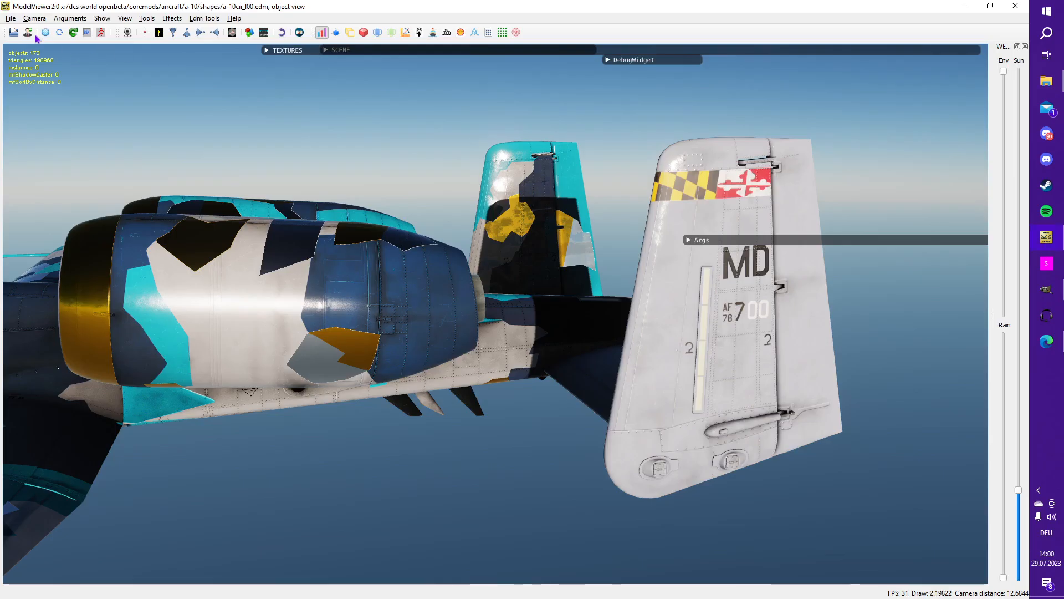
left_click(44, 33)
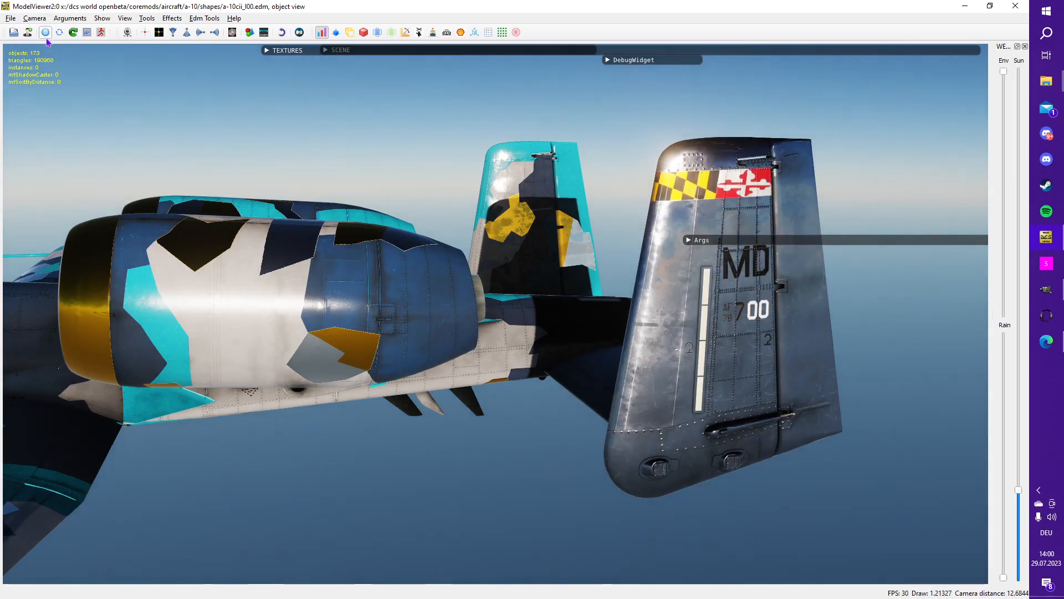
Step: Examine the fully metallic tail fin's sun reflections, both up close and from farther away
left_click_drag(673, 419, 537, 393)
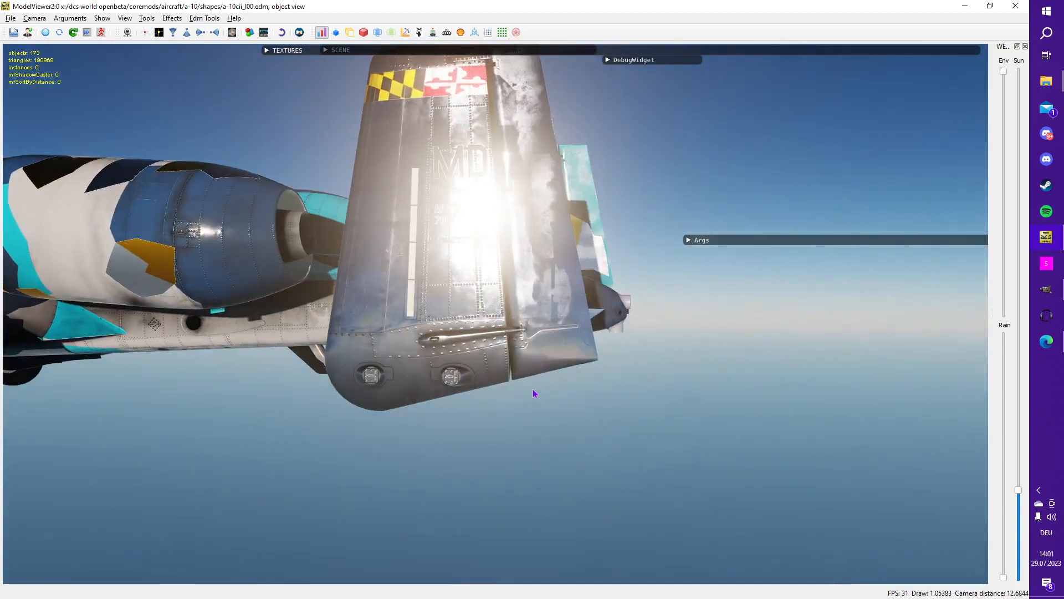
scroll(533, 391, "down", 5)
left_click_drag(392, 349, 515, 357)
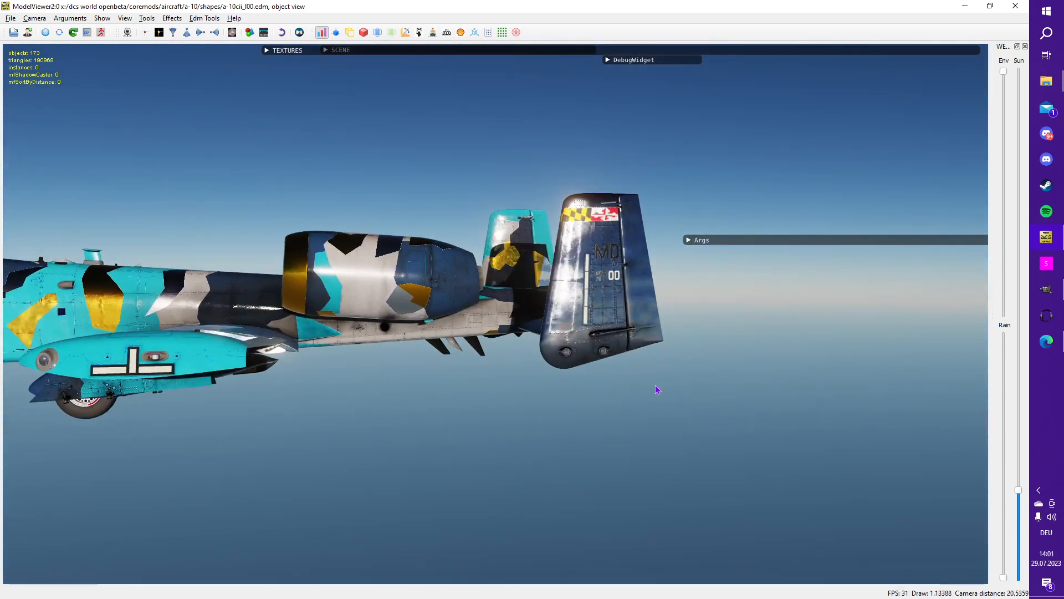
Step: Switch to GIMP and inspect the packed RoughMet texture around the tail fin markings and the lower panels
key("alt+Tab")
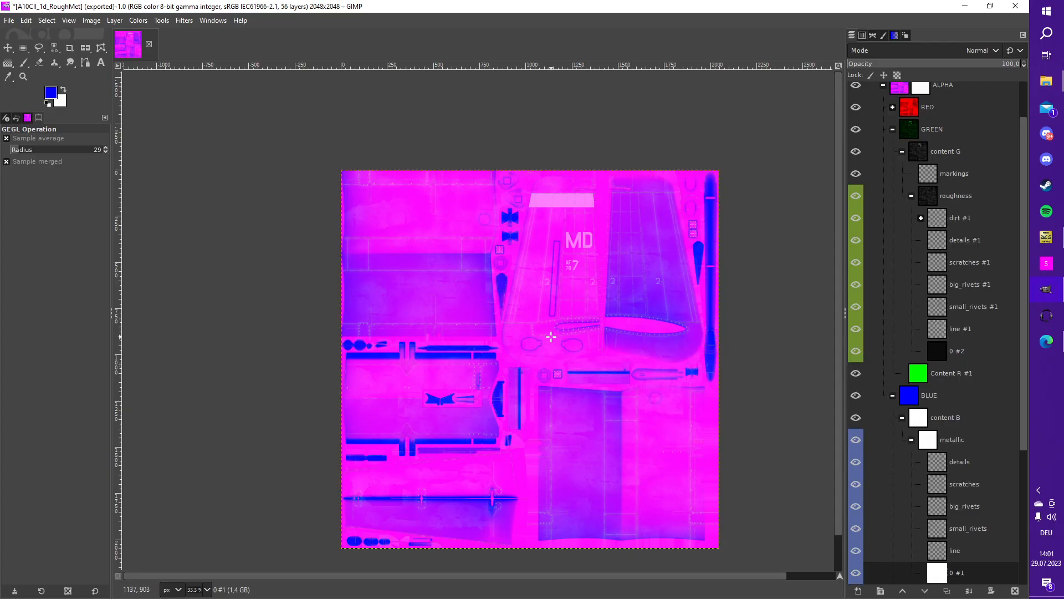
scroll(588, 275, "up", 4)
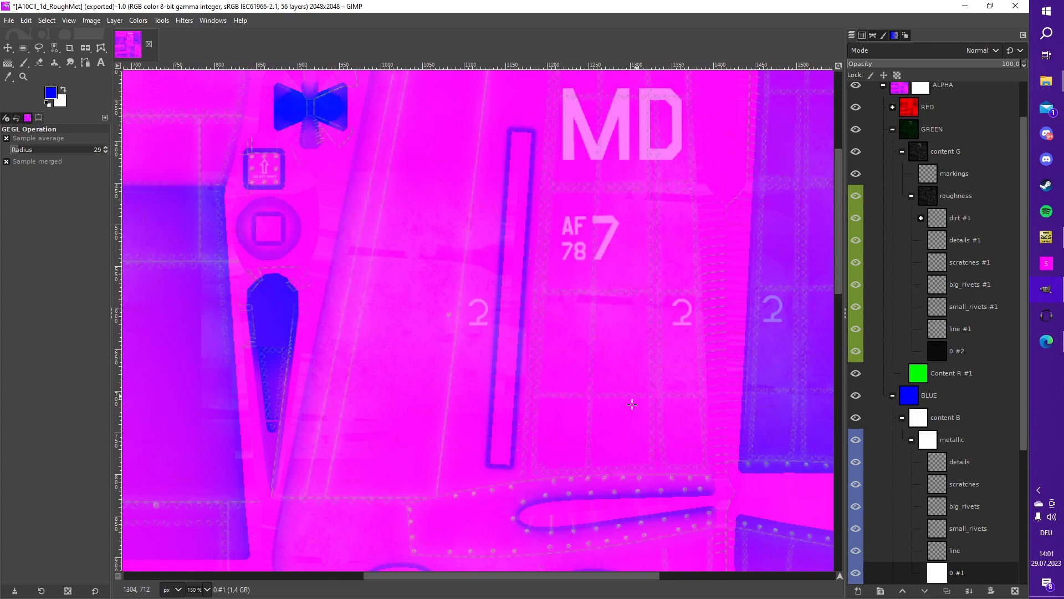
scroll(570, 297, "down", 6)
scroll(586, 453, "up", 4)
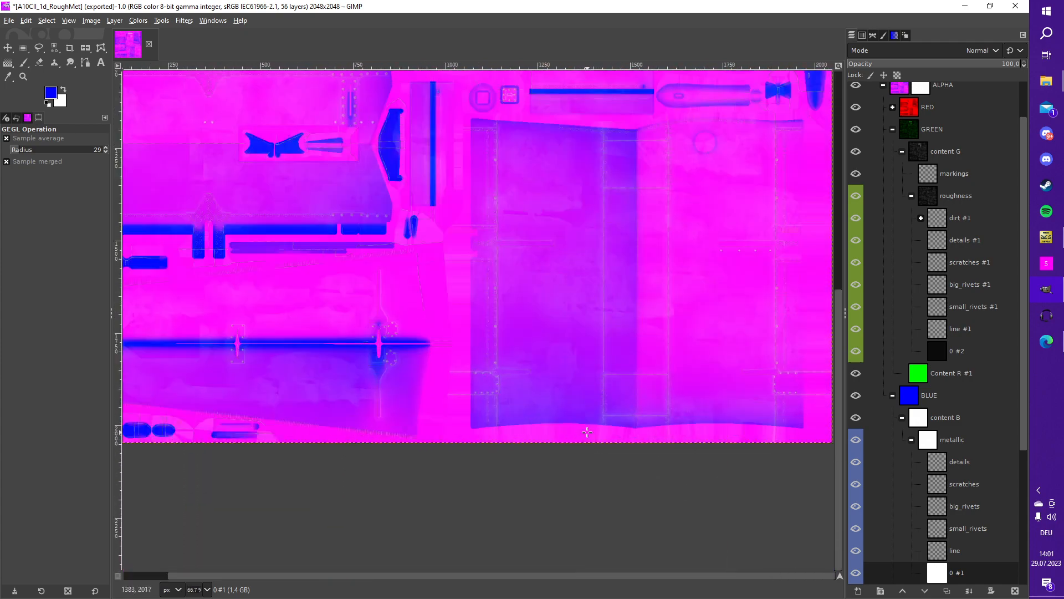
Step: Switch back to ModelViewer2.0 and examine the tail fin and the aircraft's underside in the AO channel view
key("alt+Tab")
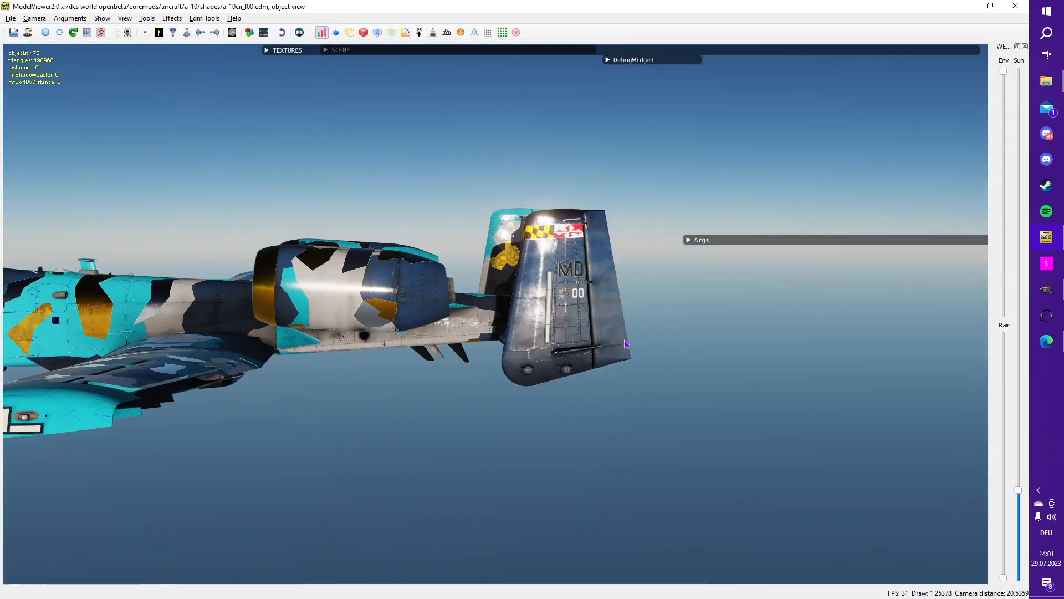
left_click_drag(626, 344, 592, 357)
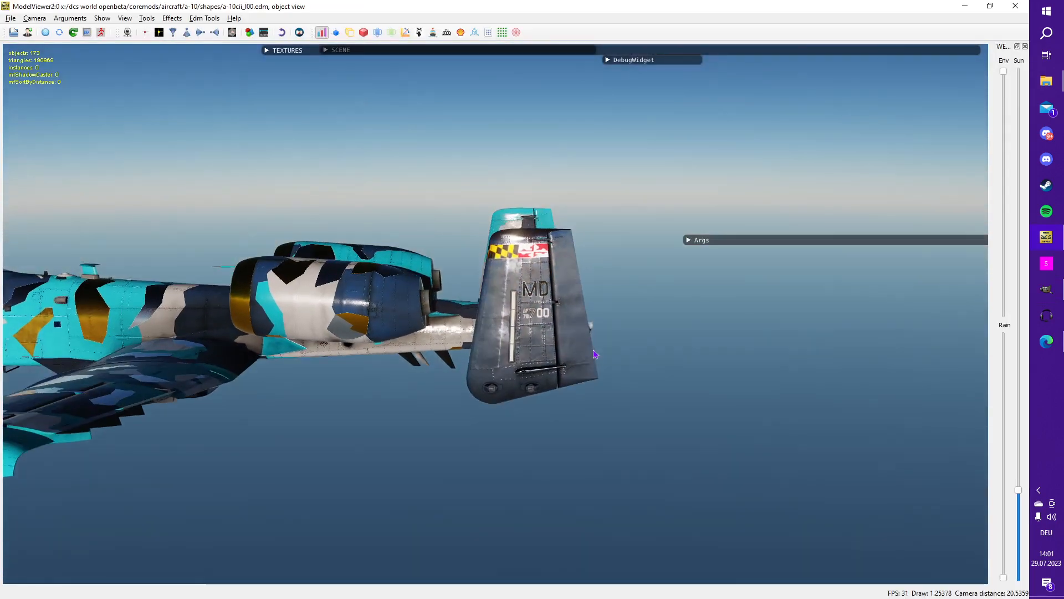
key("5")
left_click_drag(509, 338, 575, 328)
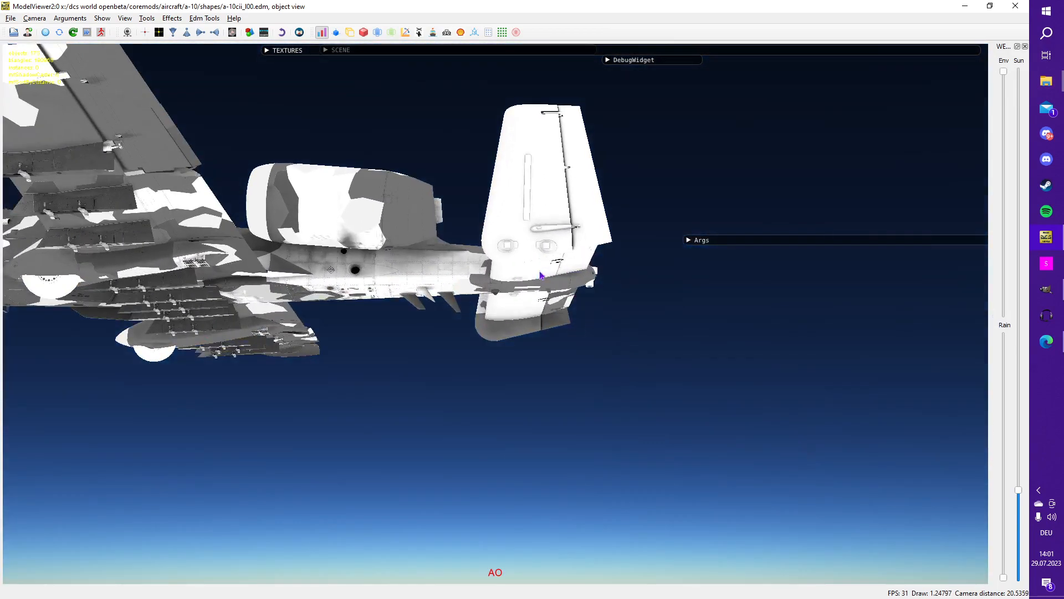
left_click_drag(541, 275, 532, 249)
key("alt+Tab")
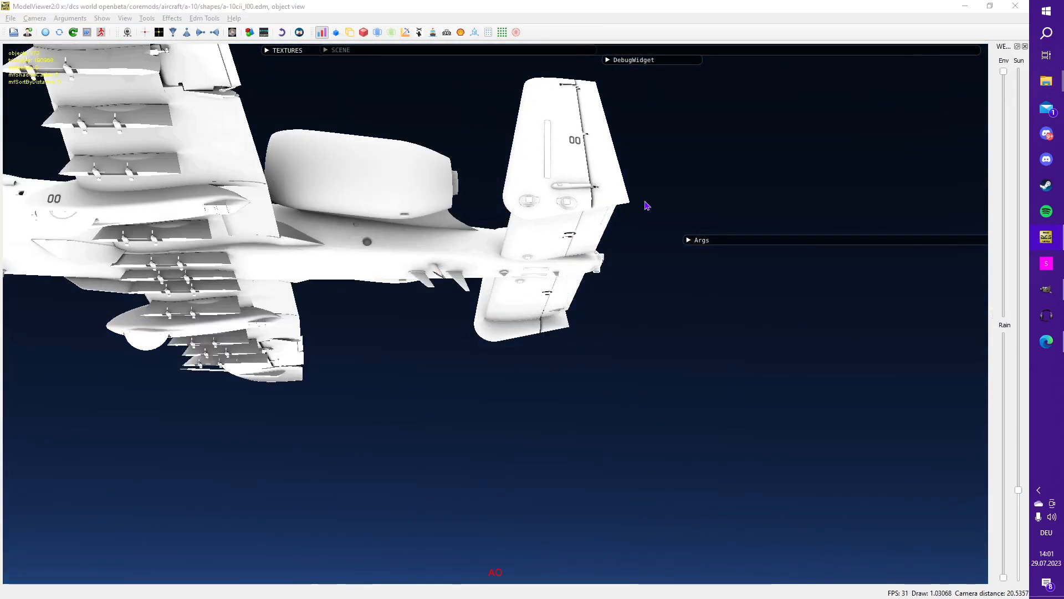
left_click_drag(556, 213, 642, 332)
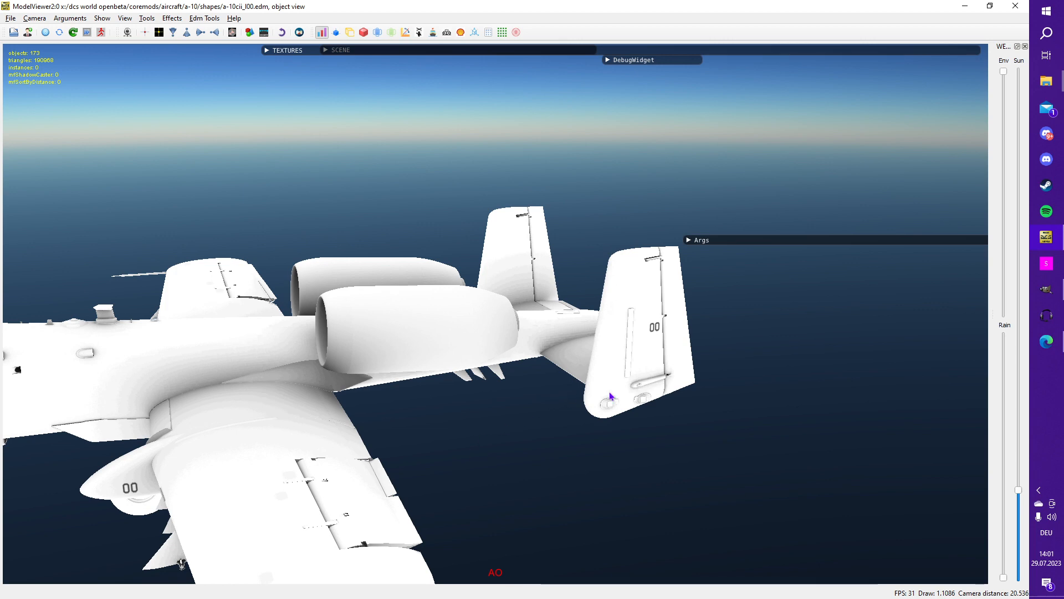
left_click_drag(828, 417, 752, 421)
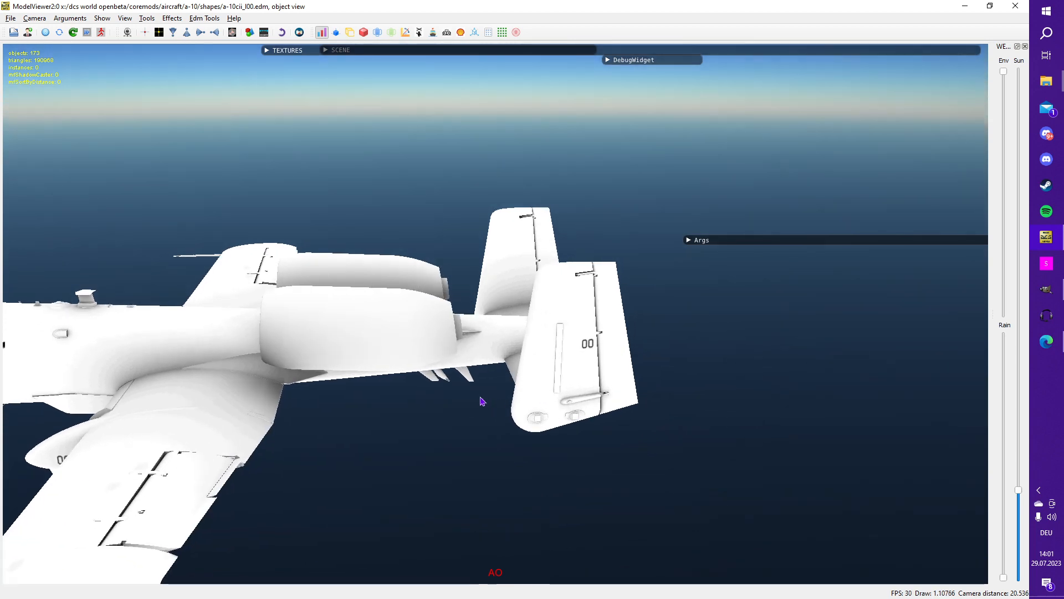
Step: Display the CAVITY channel and examine the tail fin's rivets and panel lines, plus the whole aircraft
key("6")
scroll(450, 363, "up", 5)
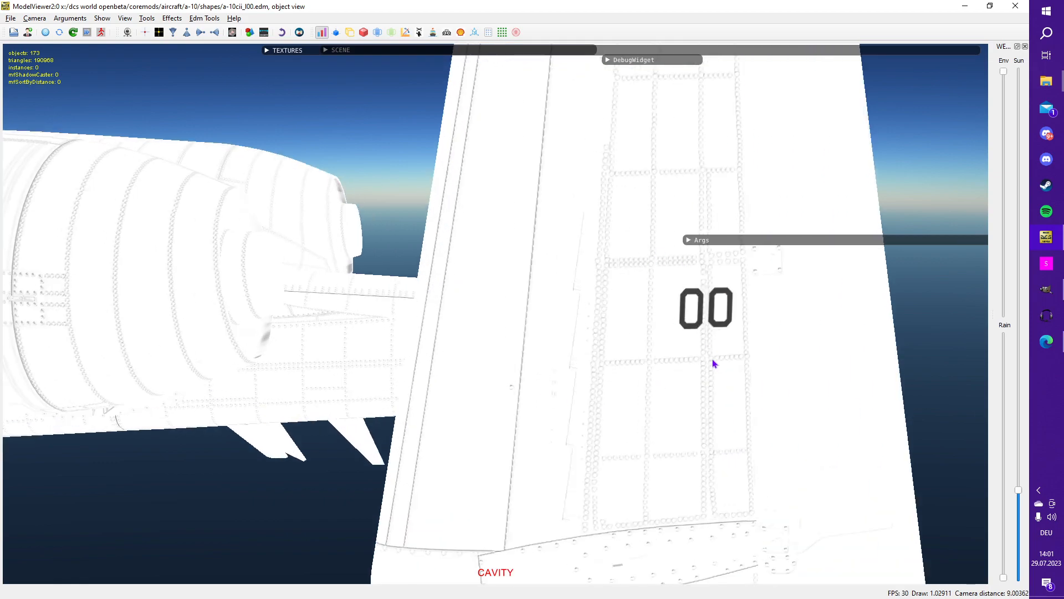
left_click_drag(706, 302, 542, 287)
scroll(541, 286, "up", 4)
scroll(564, 394, "down", 8)
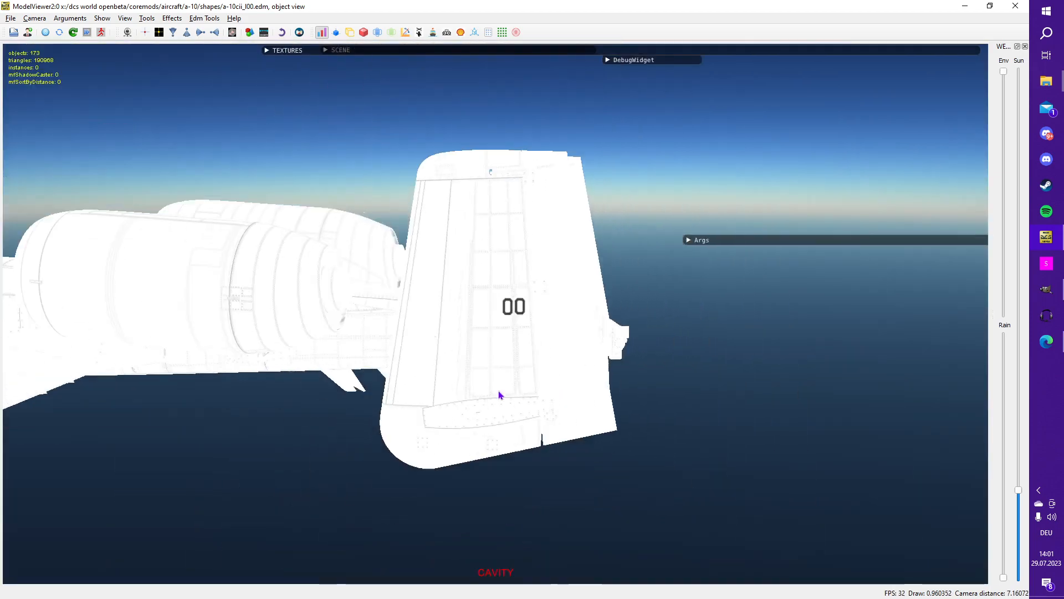
left_click_drag(211, 394, 473, 382)
scroll(473, 382, "down", 7)
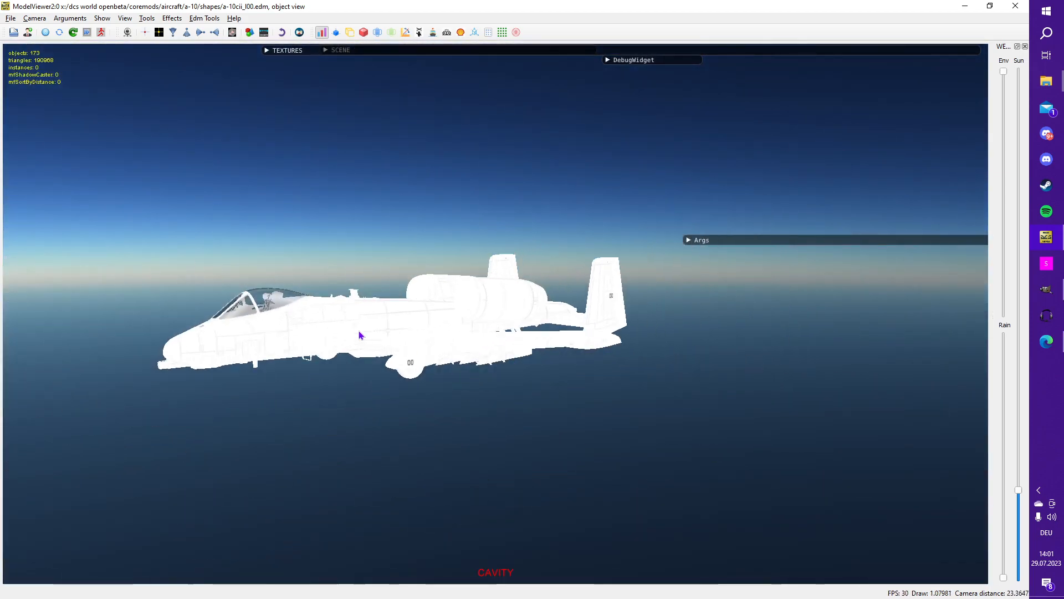
left_click_drag(359, 335, 655, 355)
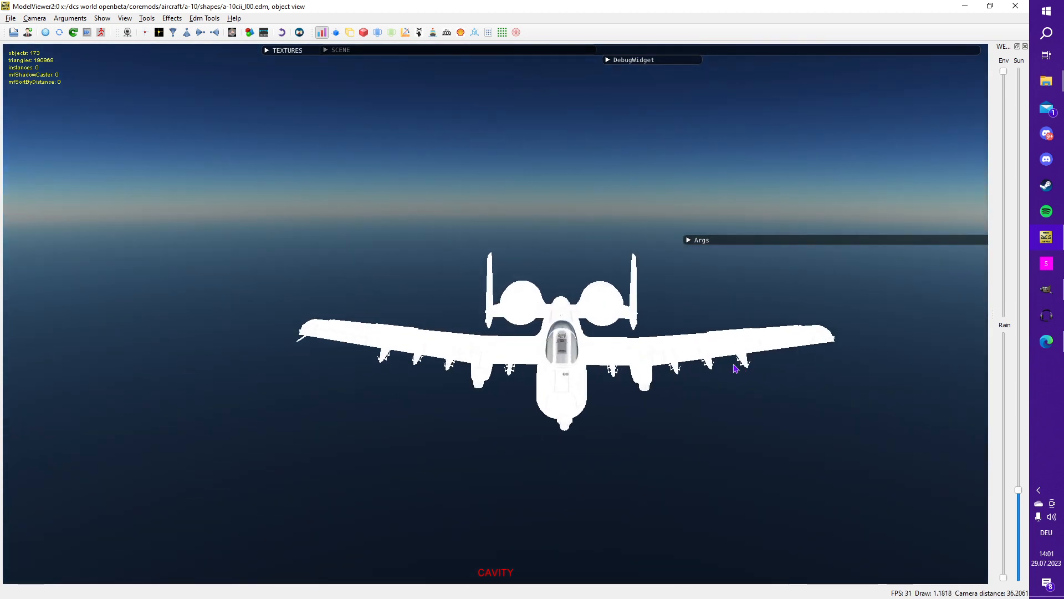